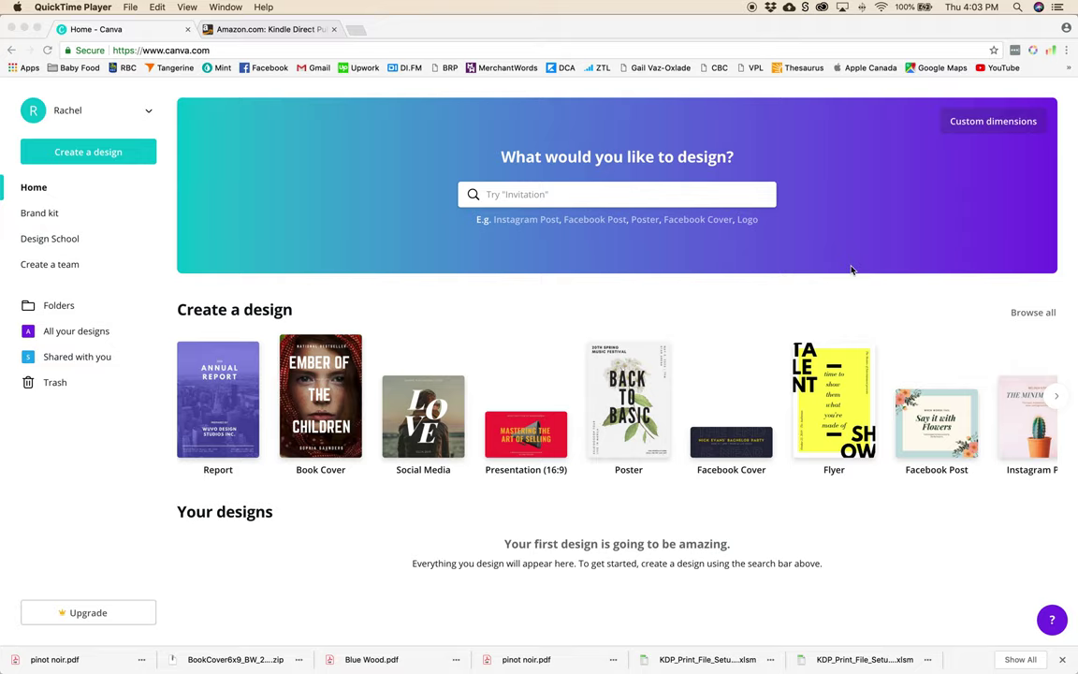
On the KDP templates page, choose 6 x 9 in trim, 200 pages, white paper, and download the template
{"action": "left_click", "coordinate": [240, 30]}
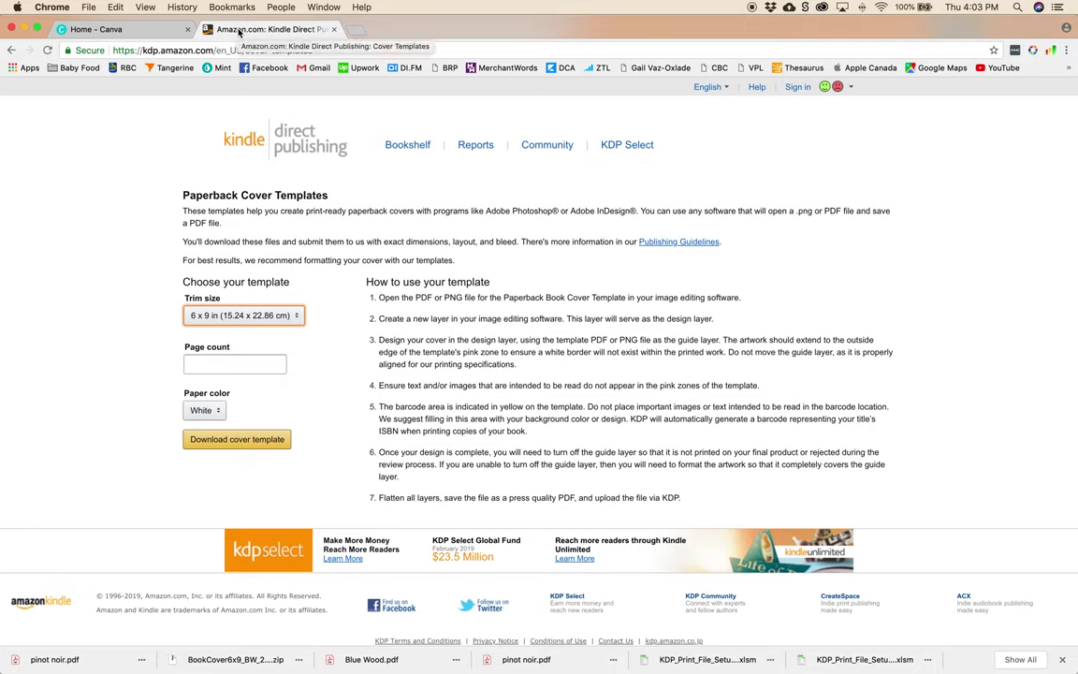
{"action": "left_click", "coordinate": [292, 319]}
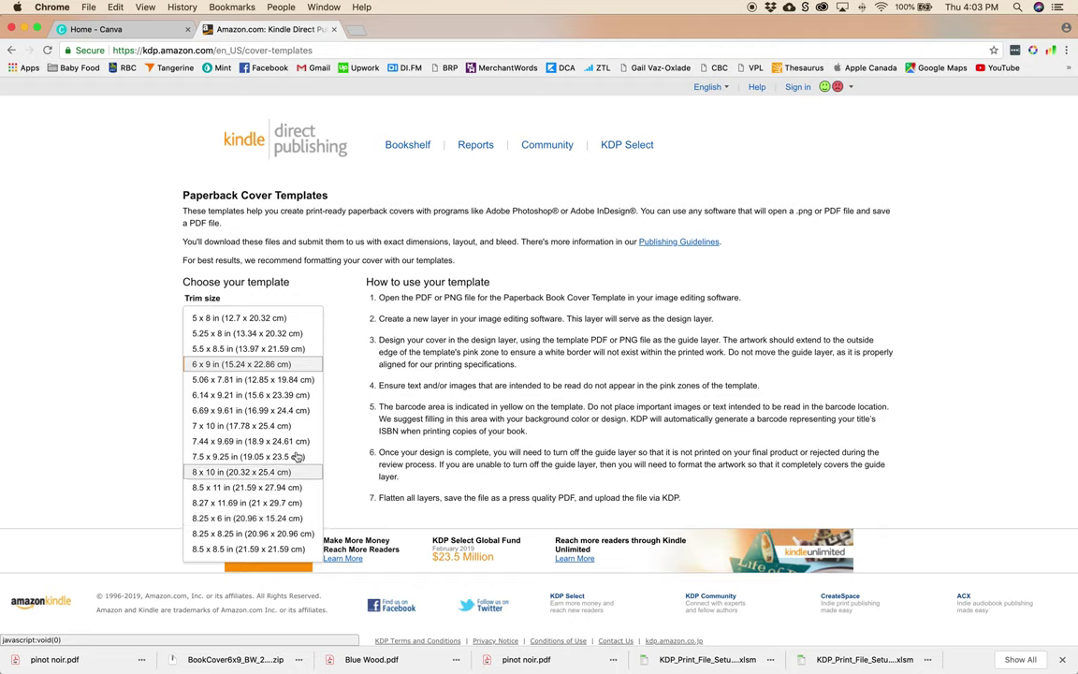
{"action": "left_click", "coordinate": [305, 365]}
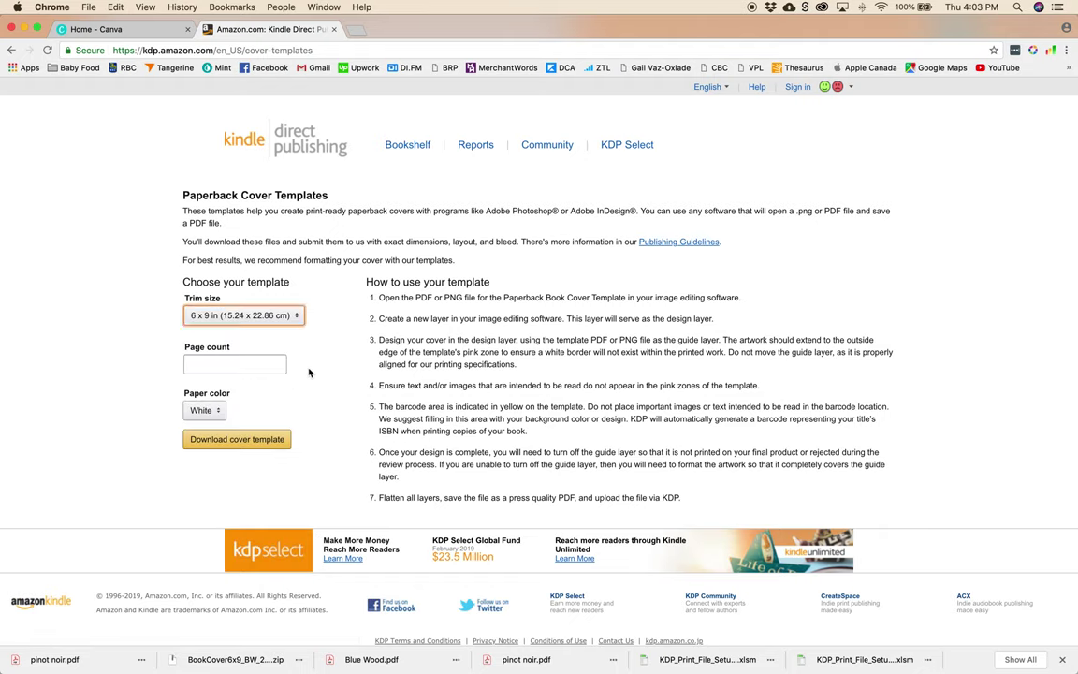
{"action": "left_click", "coordinate": [223, 368]}
{"action": "type", "text": "200"}
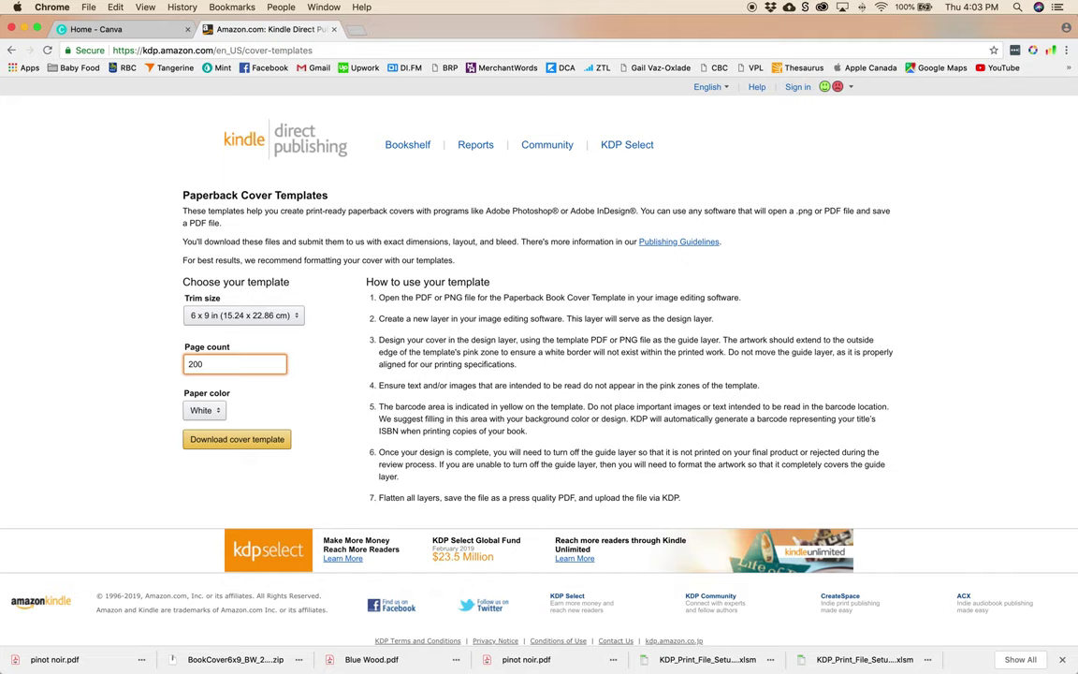
{"action": "left_click", "coordinate": [237, 439]}
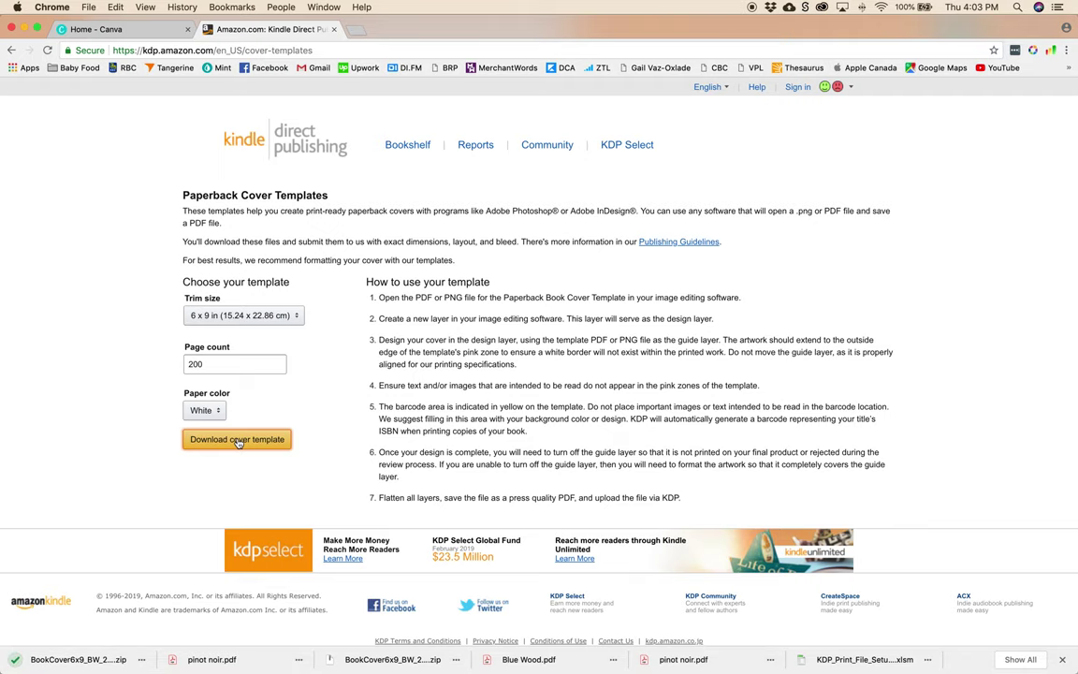
Unzip the downloaded template in Finder and open 6x9_BW_200.png in Preview
{"action": "key", "text": "super+Tab"}
{"action": "key", "text": "super+Tab"}
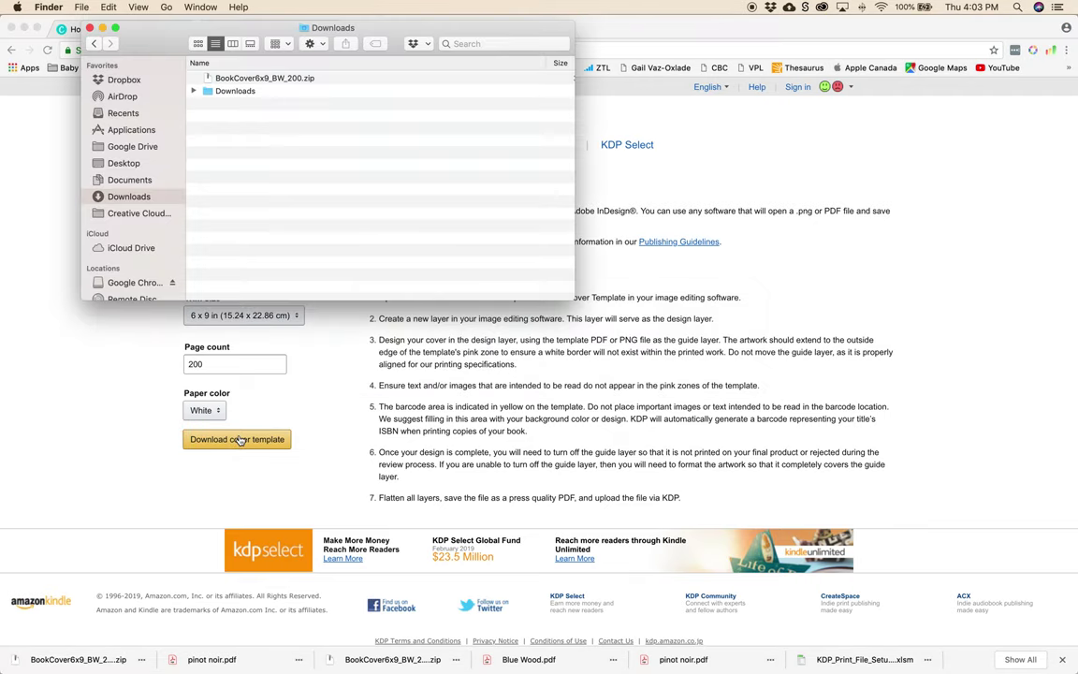
{"action": "double_click", "coordinate": [295, 78]}
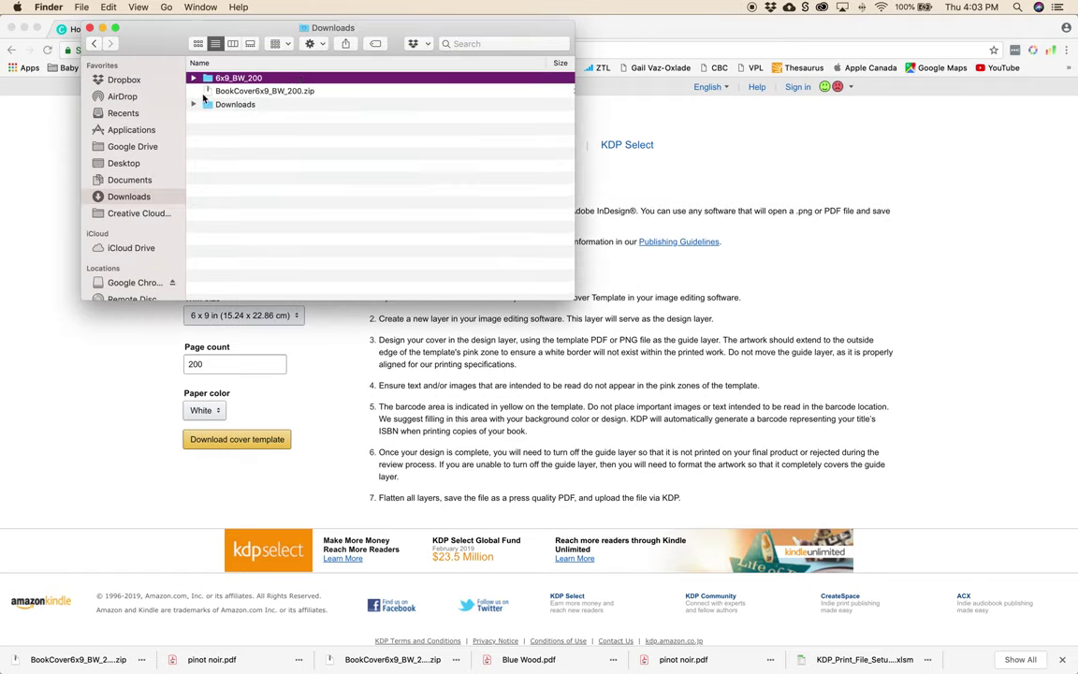
{"action": "double_click", "coordinate": [210, 81]}
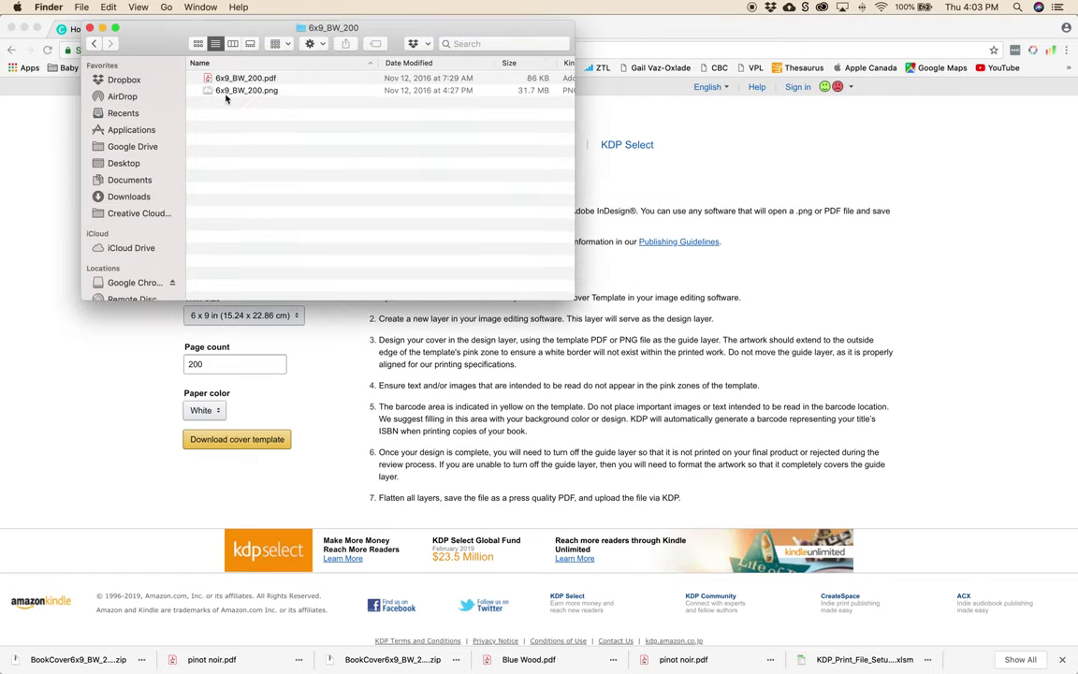
{"action": "left_click", "coordinate": [232, 92]}
{"action": "double_click", "coordinate": [231, 90]}
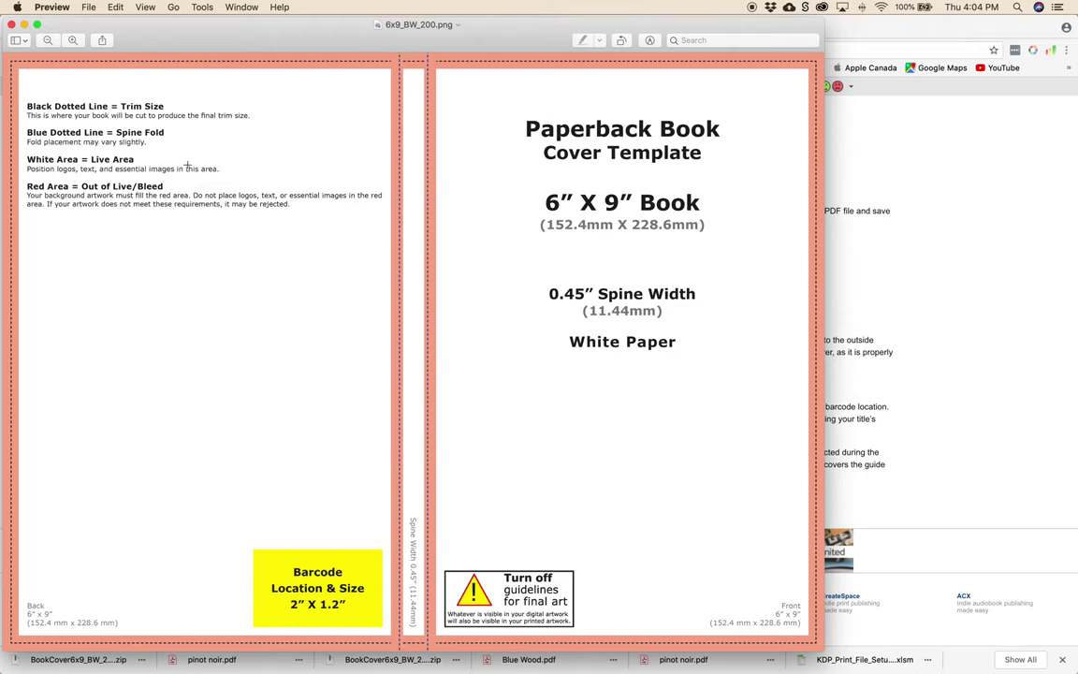
Reposition the Preview window showing the 6x9_BW_200.png back, spine and front layout
{"action": "left_click_drag", "start_coordinate": [308, 26], "coordinate": [363, 10]}
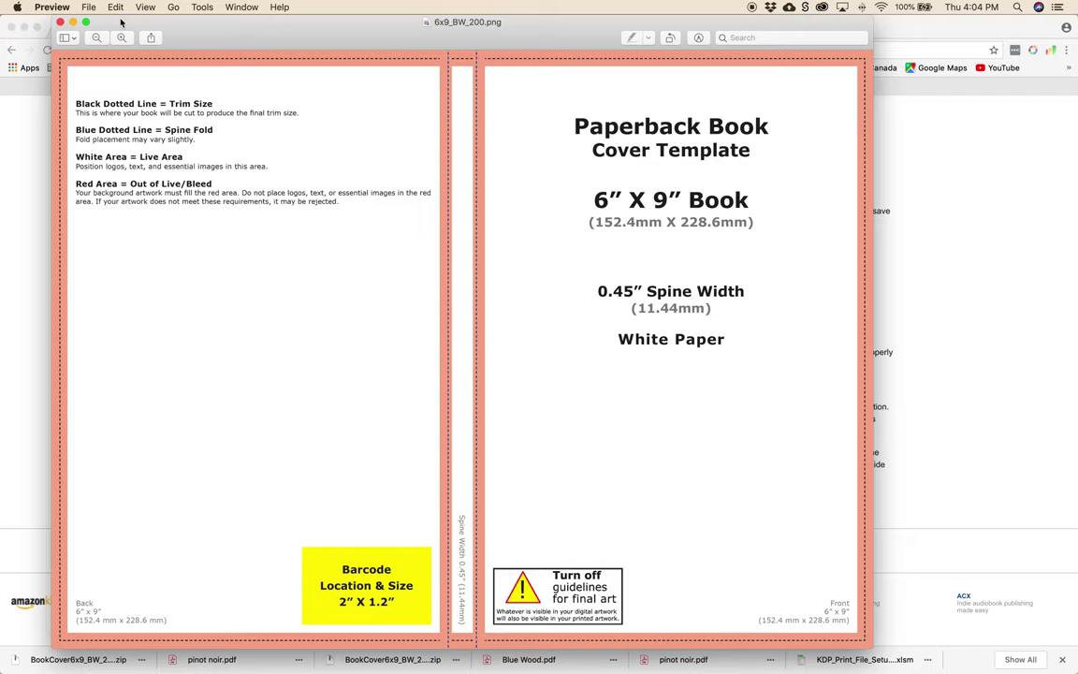
Export the 6x9_BW_200 template as a JPEG into Downloads
{"action": "left_click", "coordinate": [87, 8]}
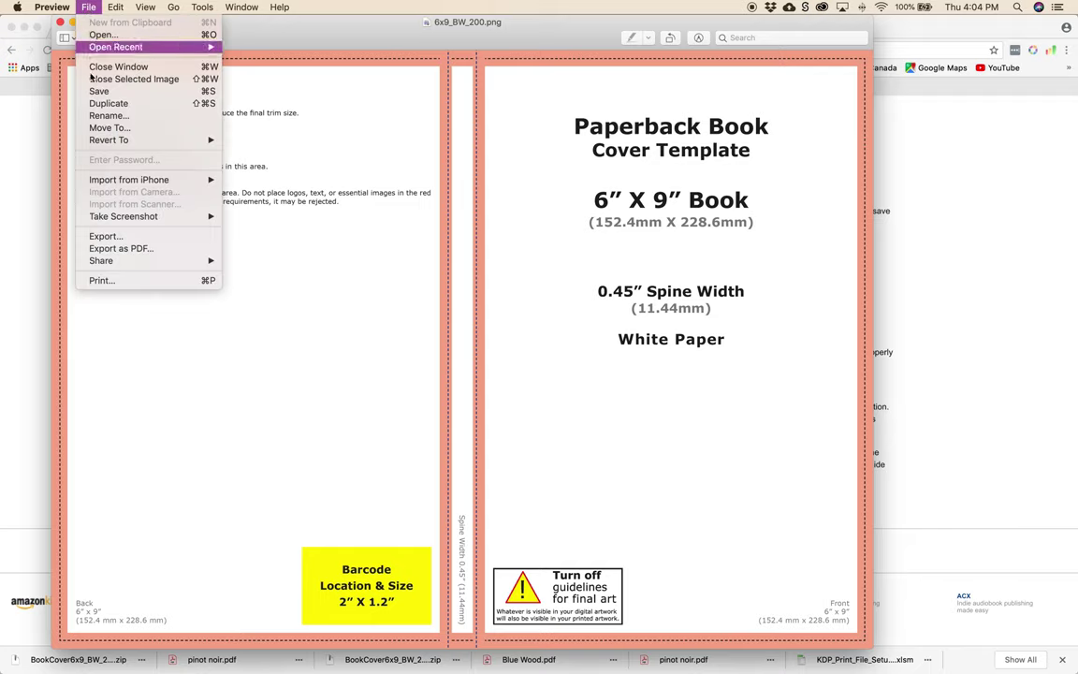
{"action": "mouse_move", "coordinate": [98, 183]}
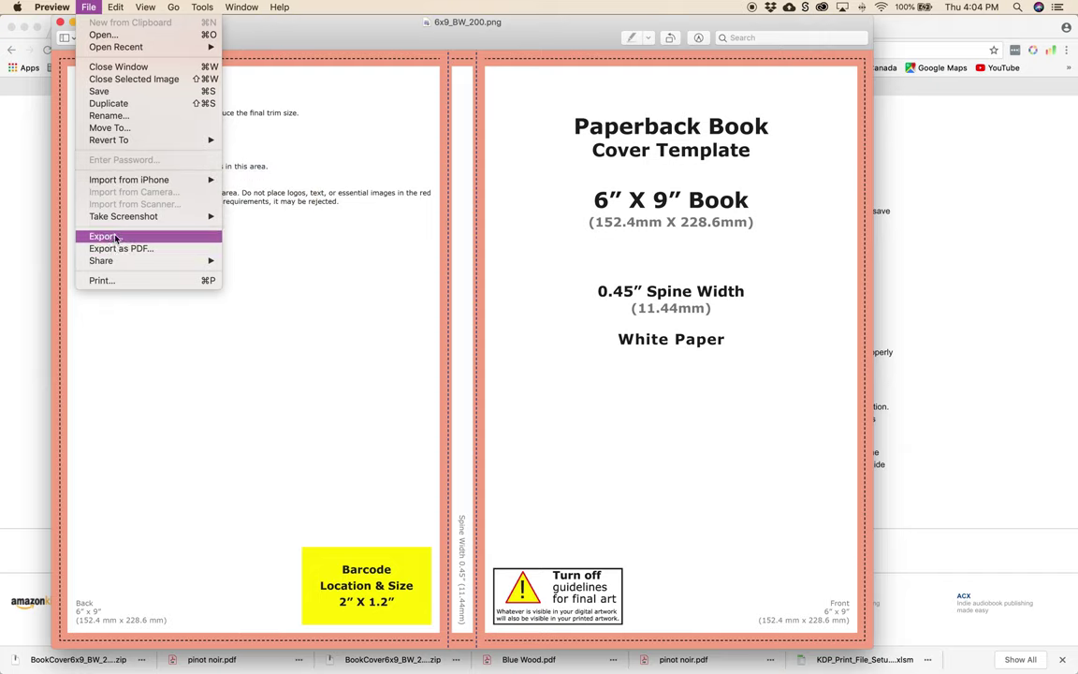
{"action": "left_click", "coordinate": [115, 237]}
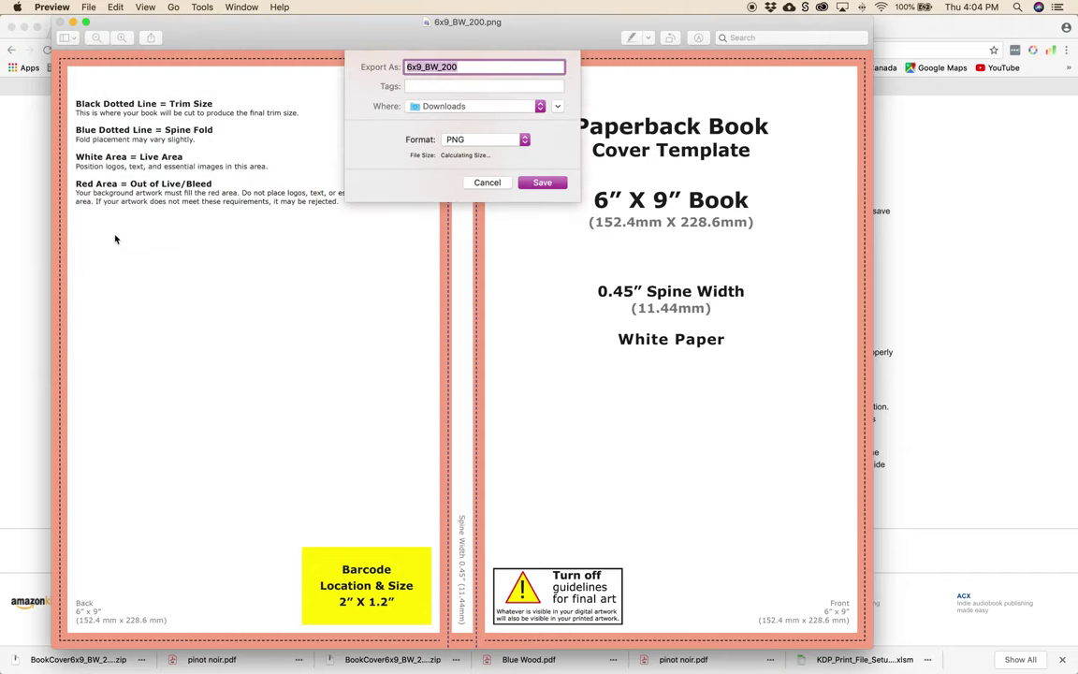
{"action": "left_click", "coordinate": [481, 140]}
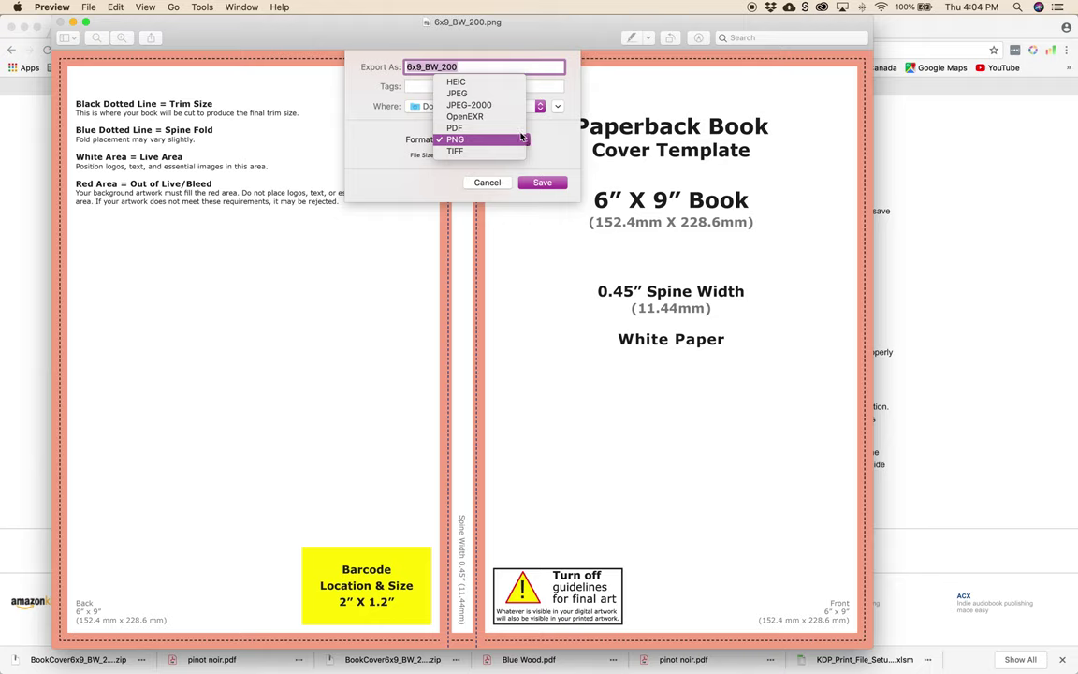
{"action": "left_click", "coordinate": [490, 94]}
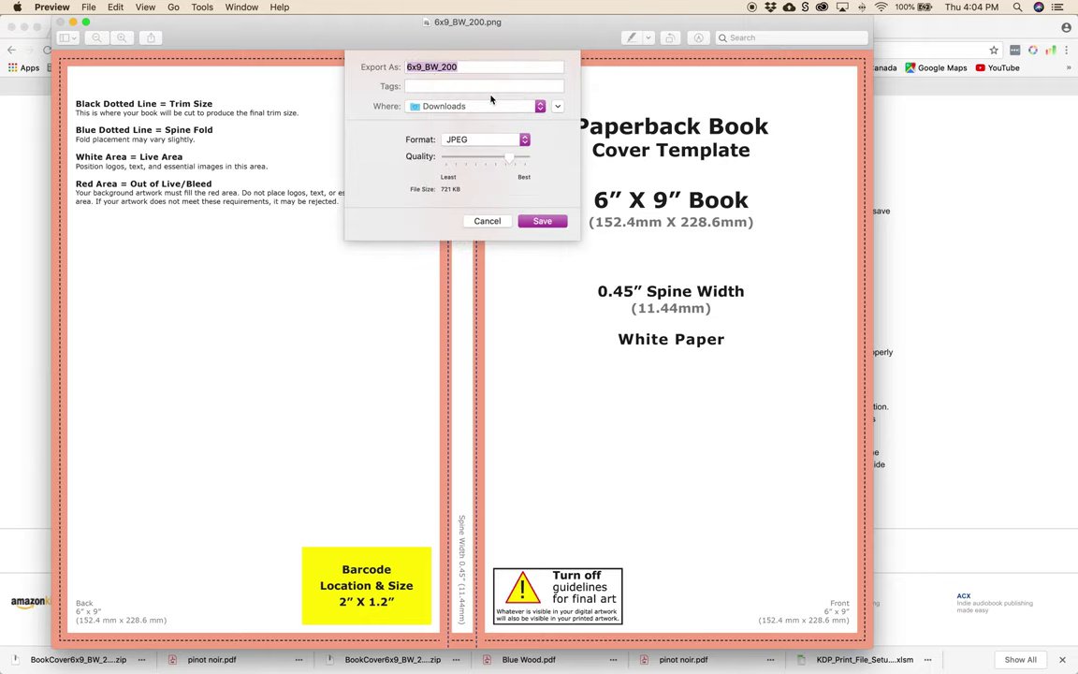
{"action": "left_click", "coordinate": [541, 222]}
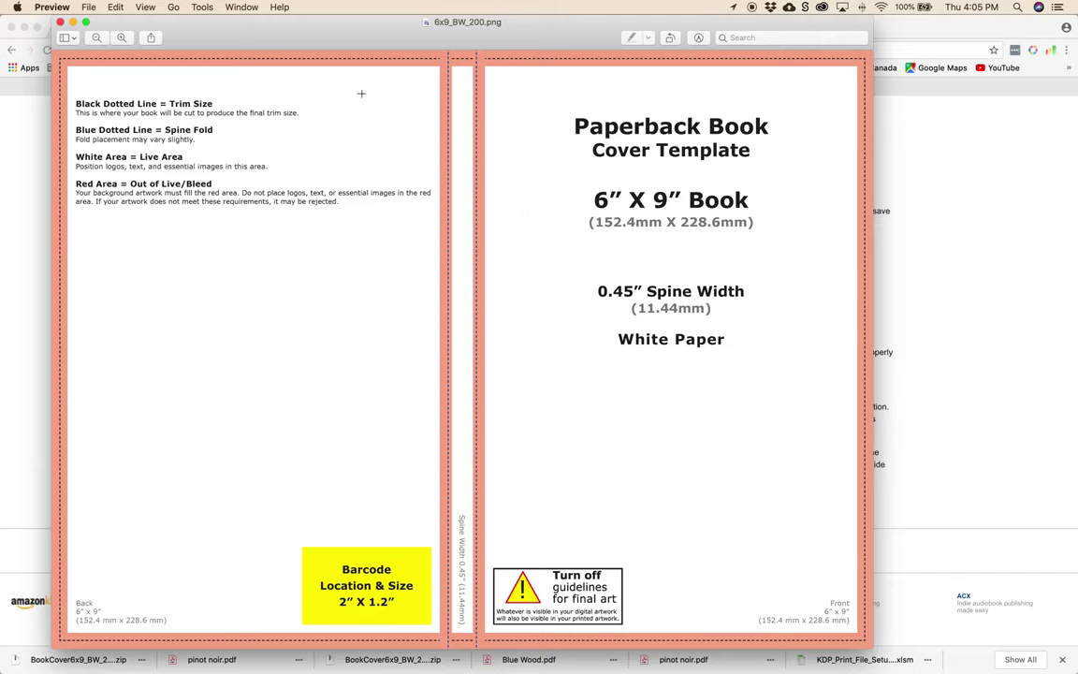
Close the Preview template and return to the Canva home page in the browser
{"action": "left_click", "coordinate": [60, 21]}
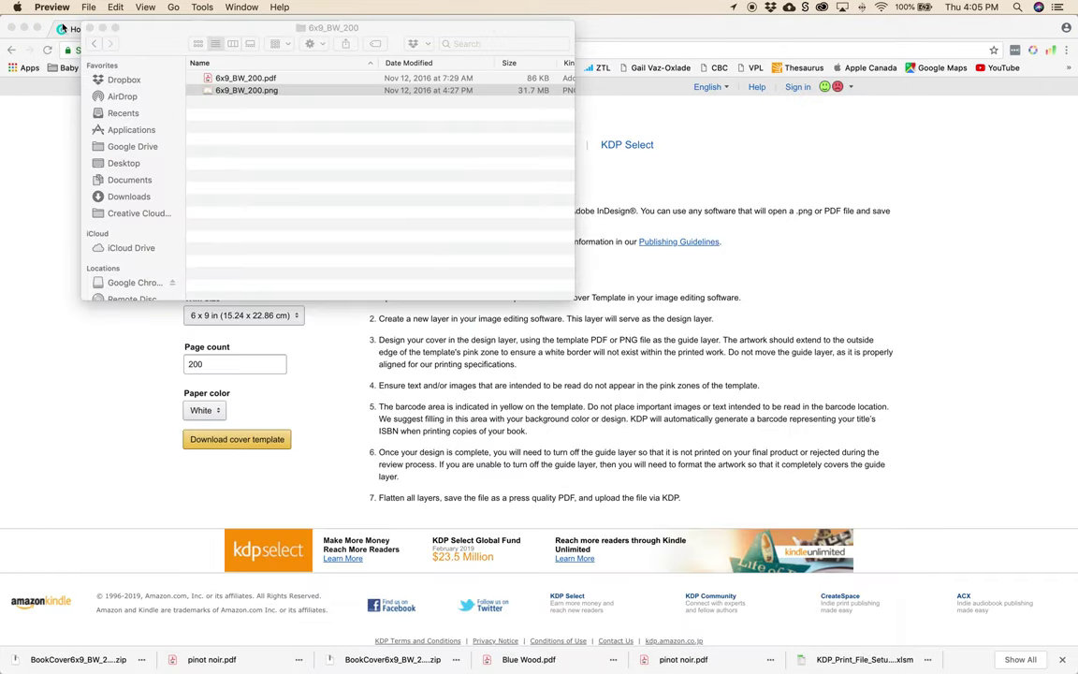
{"action": "left_click", "coordinate": [62, 28]}
{"action": "left_click", "coordinate": [126, 34]}
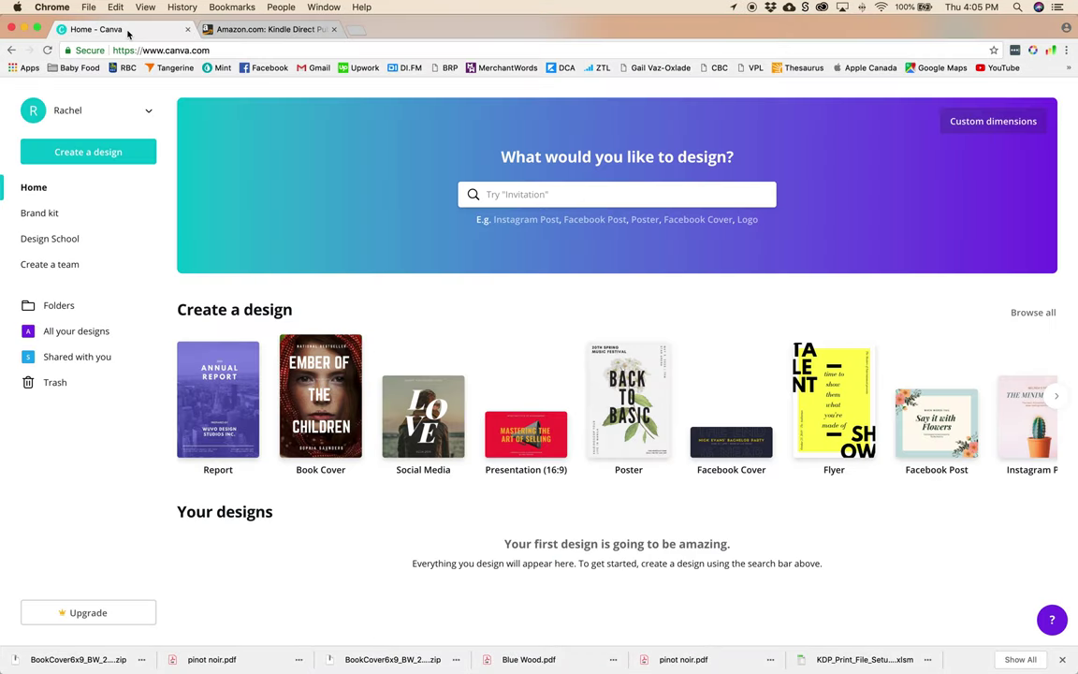
Create a custom-size design of 12.7 in width by 9.25 in height
{"action": "left_click", "coordinate": [997, 131]}
{"action": "left_click", "coordinate": [1013, 163]}
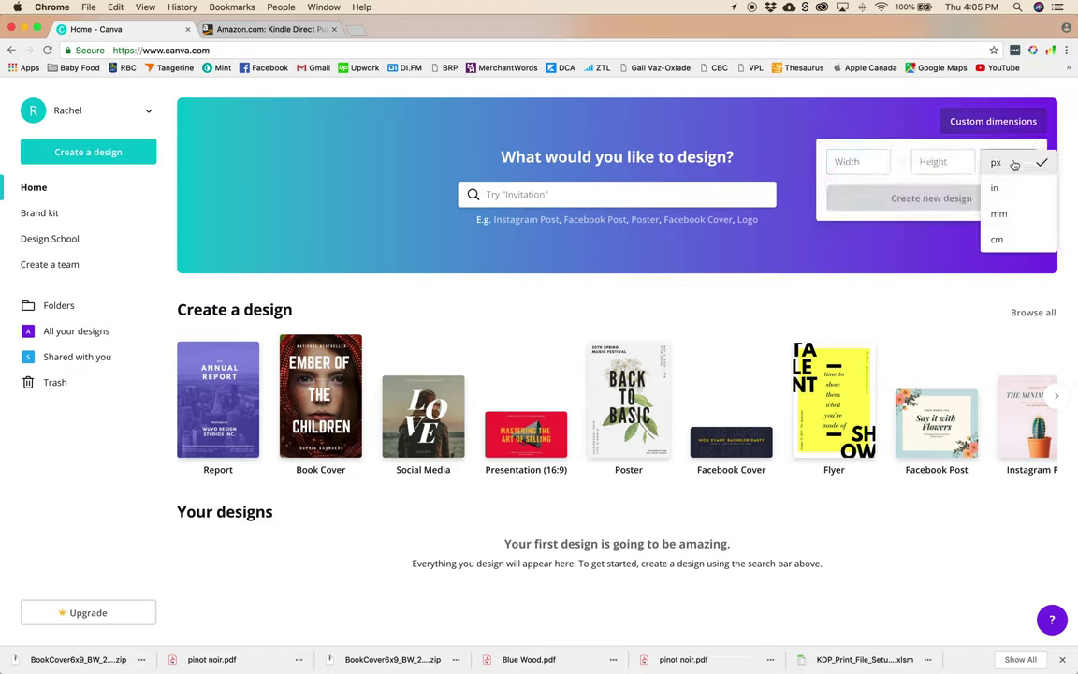
{"action": "left_click", "coordinate": [994, 187]}
{"action": "left_click", "coordinate": [850, 162]}
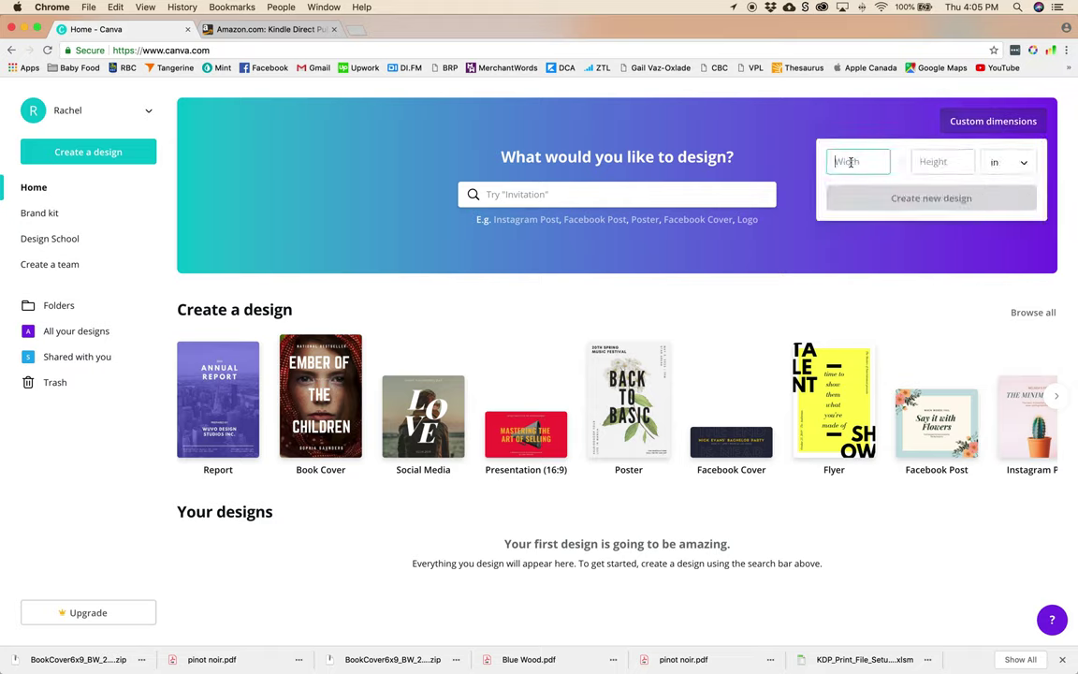
{"action": "type", "text": "12.7"}
{"action": "key", "text": "Tab"}
{"action": "type", "text": "9."}
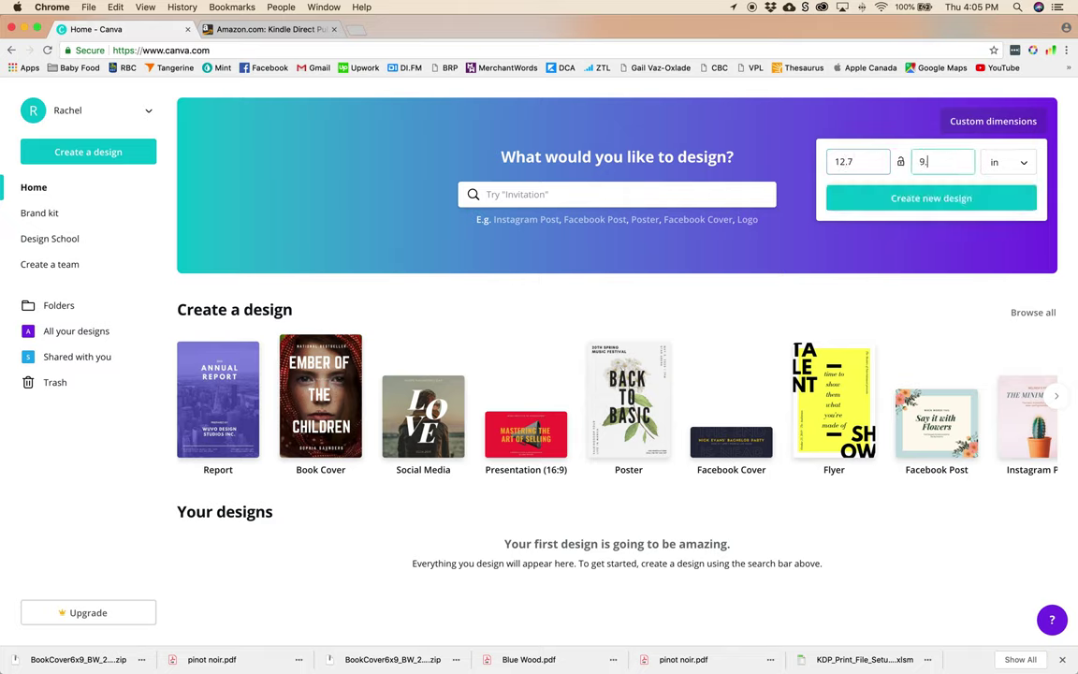
{"action": "type", "text": "25"}
{"action": "left_click", "coordinate": [970, 198]}
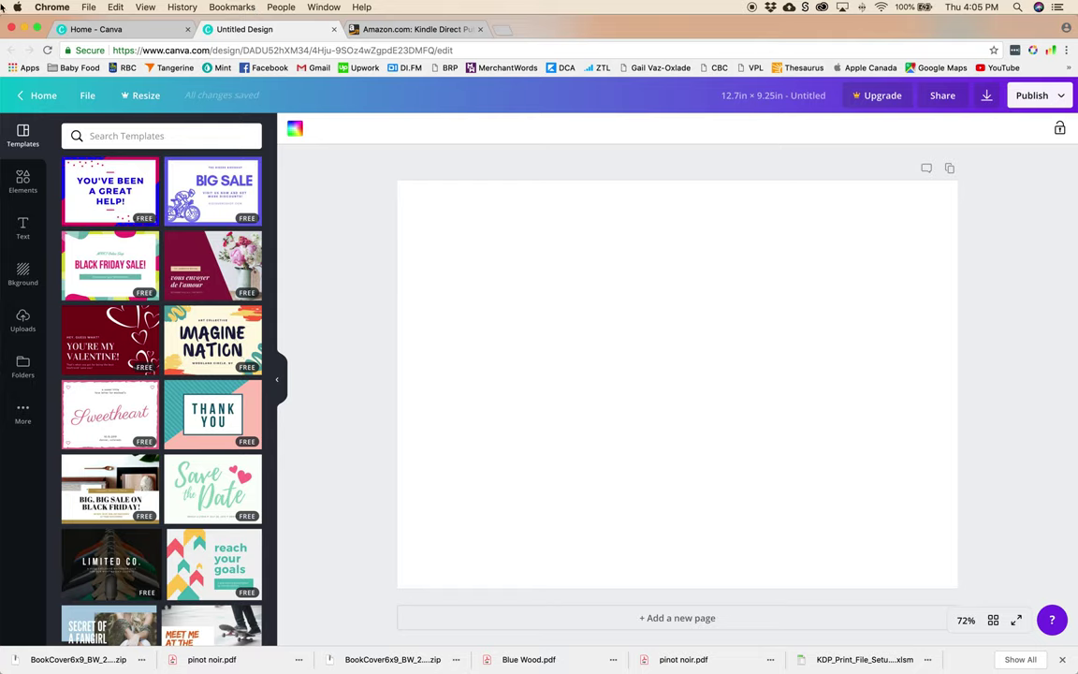
Place the uploaded KDP cover template and enlarge it to fill the page
{"action": "left_click", "coordinate": [22, 320]}
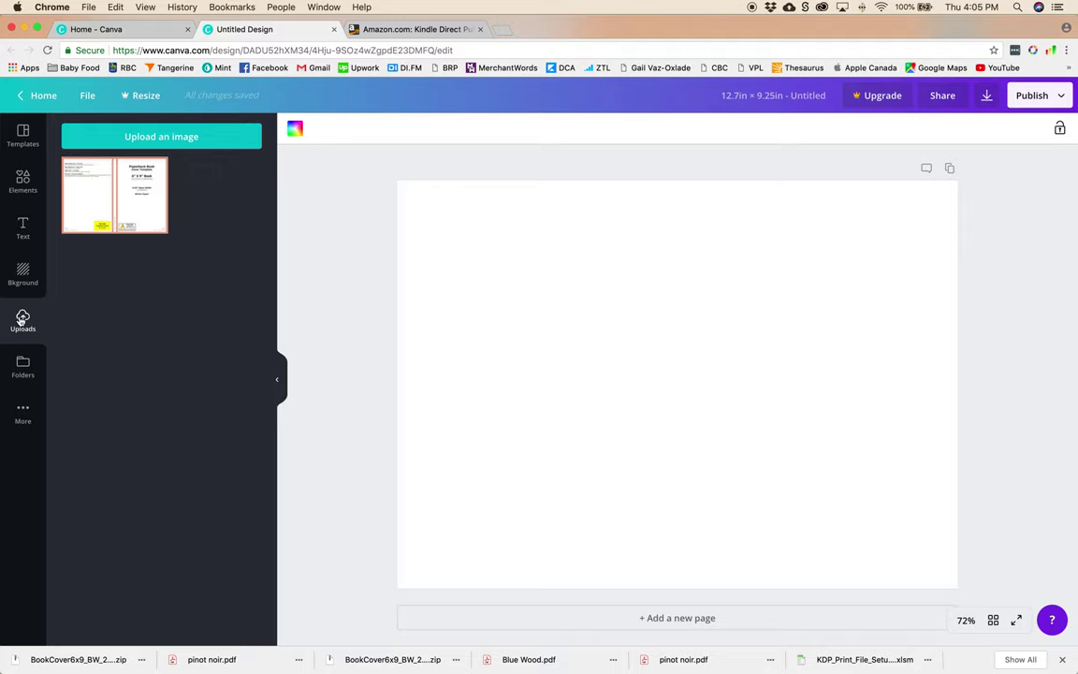
{"action": "mouse_move", "coordinate": [142, 174]}
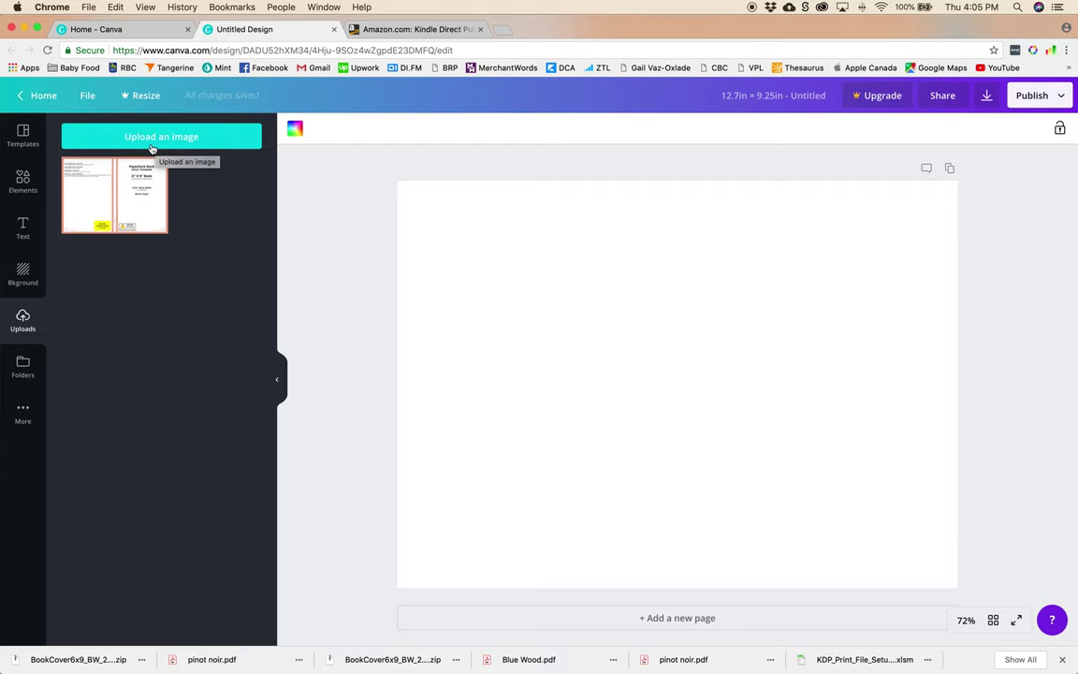
{"action": "left_click", "coordinate": [127, 197]}
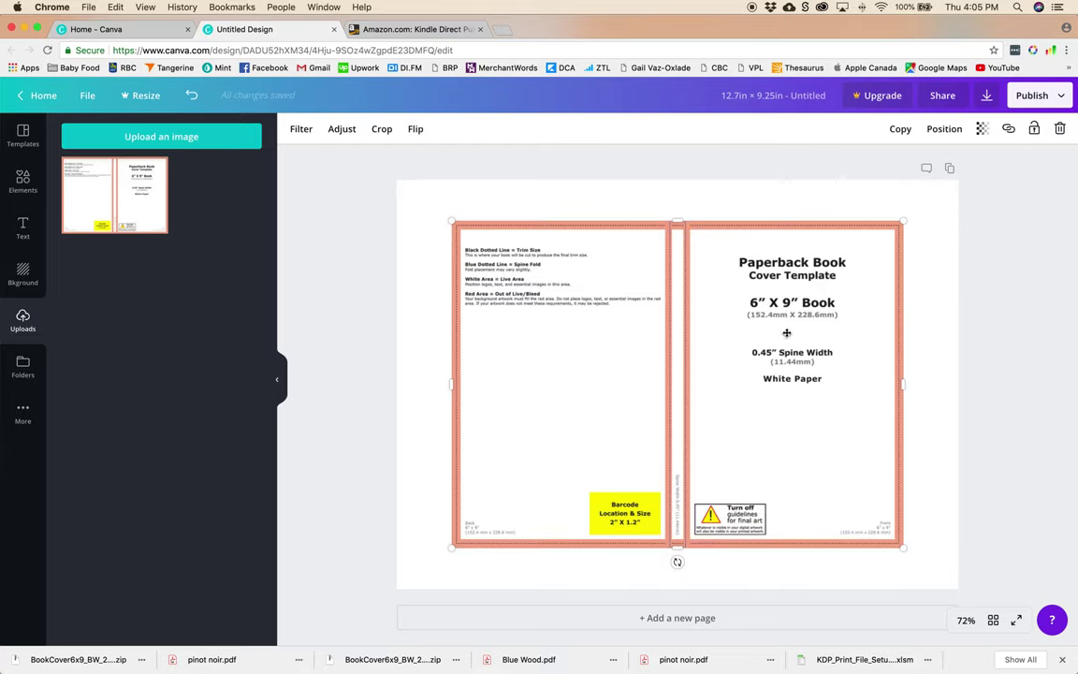
{"action": "left_click_drag", "start_coordinate": [901, 221], "coordinate": [956, 178]}
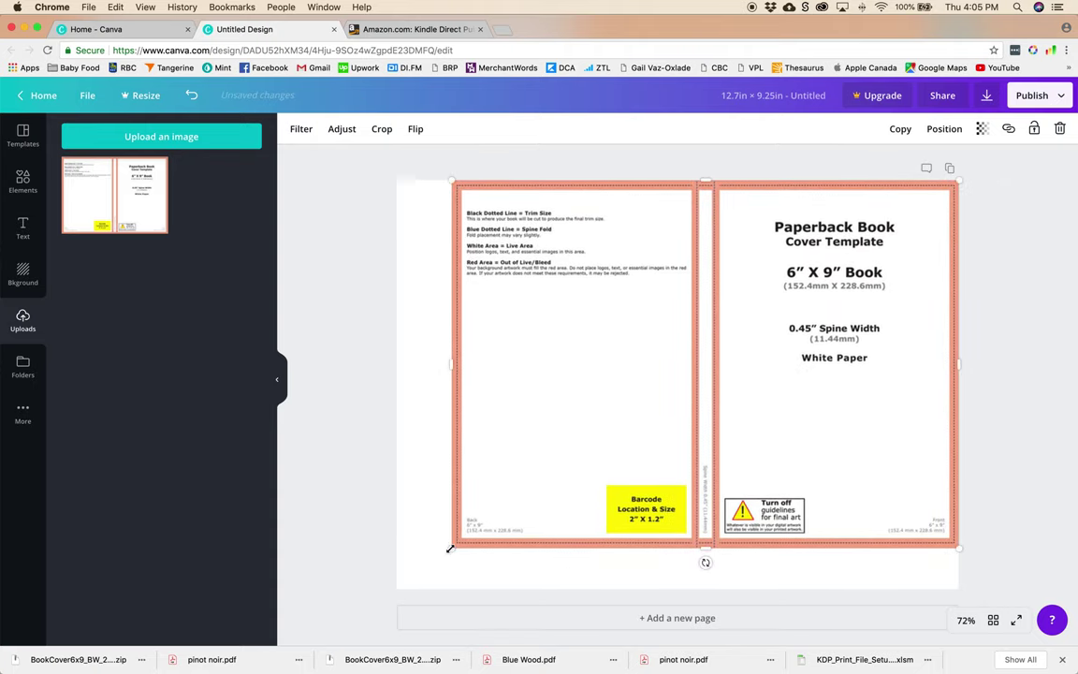
{"action": "left_click_drag", "start_coordinate": [452, 546], "coordinate": [396, 591]}
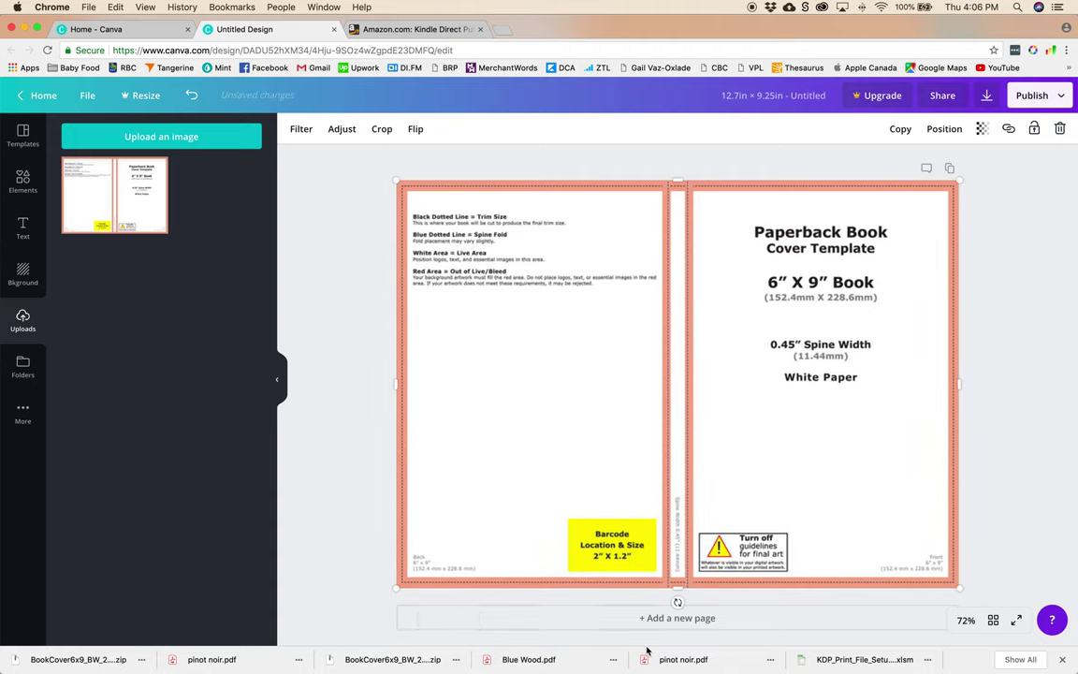
Align the template to the page's middle and lock it
{"action": "left_click", "coordinate": [941, 129]}
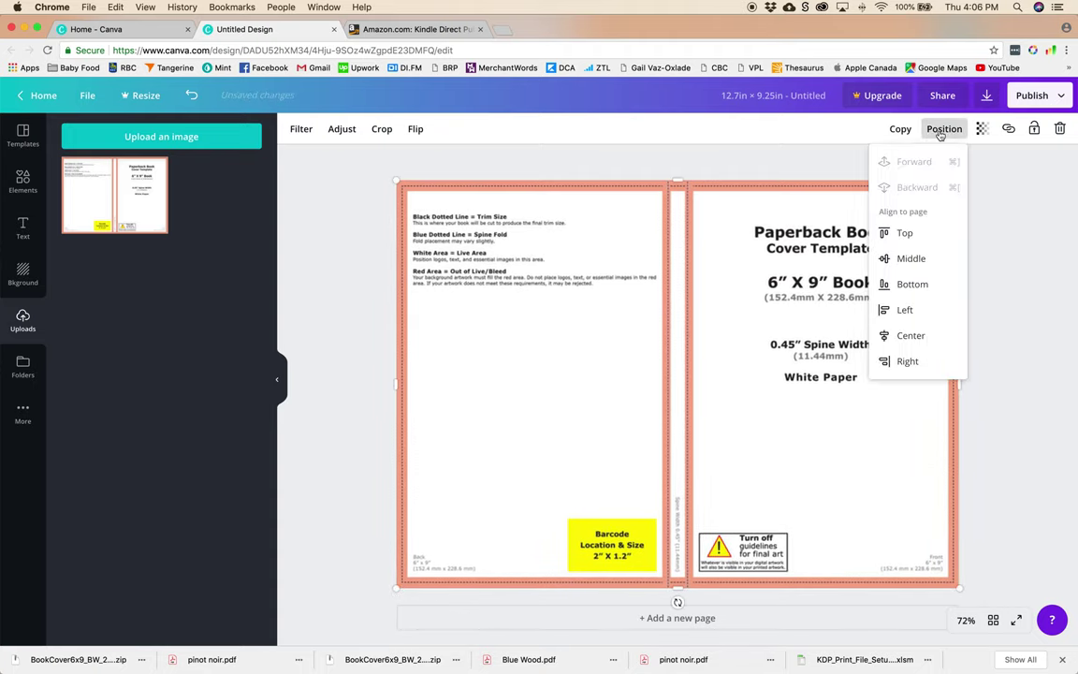
{"action": "left_click", "coordinate": [914, 258]}
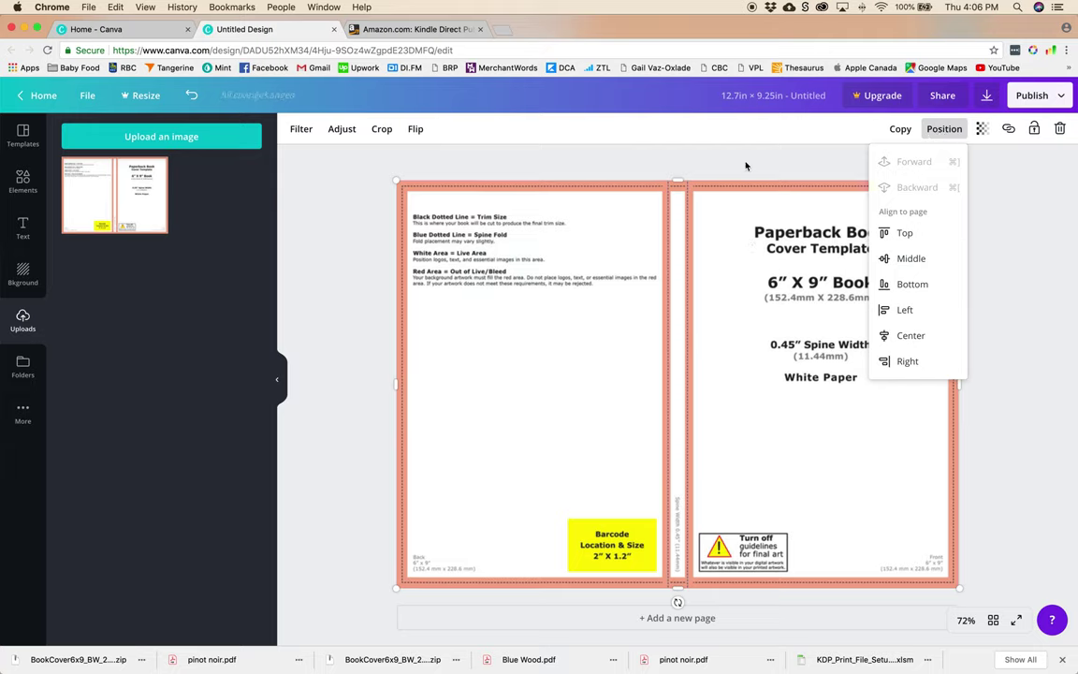
{"action": "left_click", "coordinate": [746, 162]}
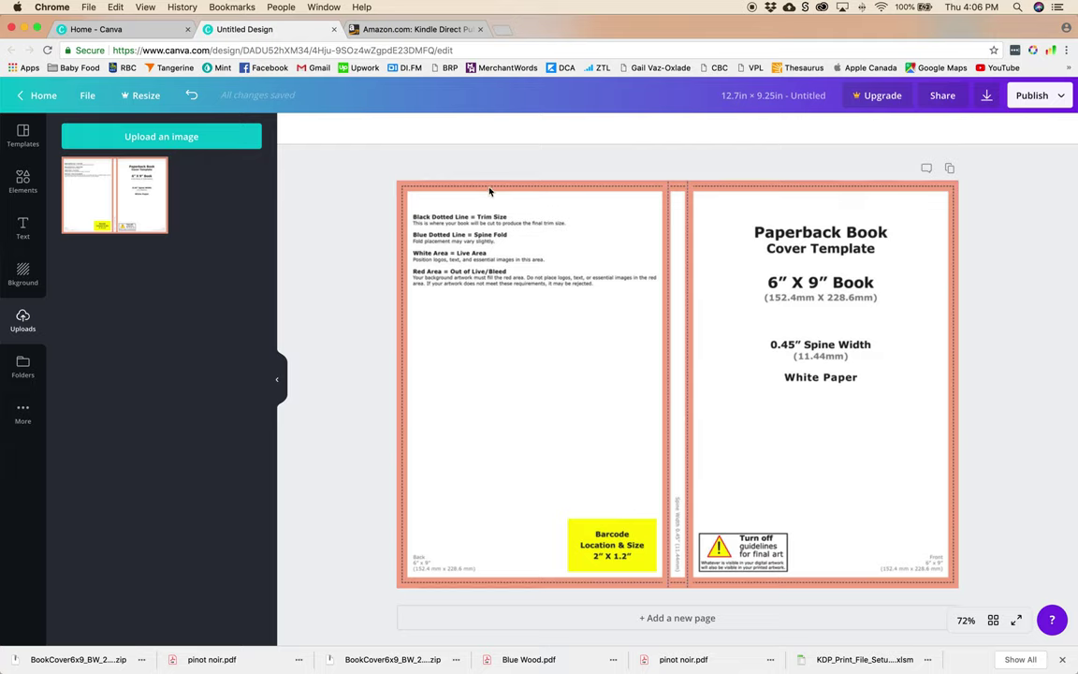
{"action": "left_click", "coordinate": [842, 225]}
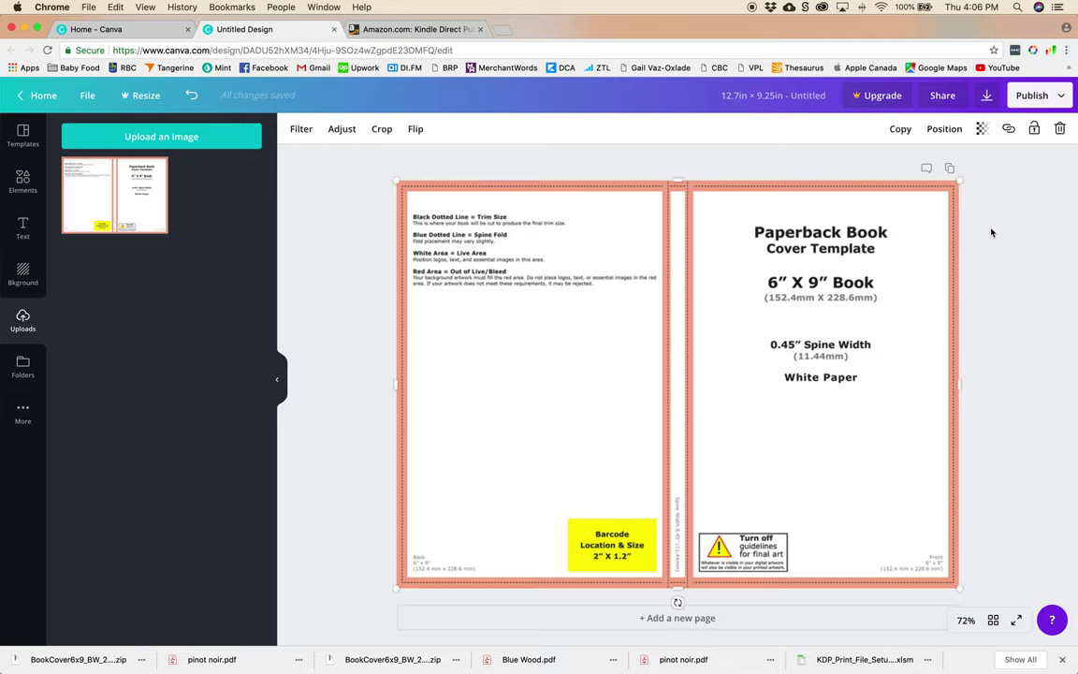
{"action": "left_click", "coordinate": [1032, 129]}
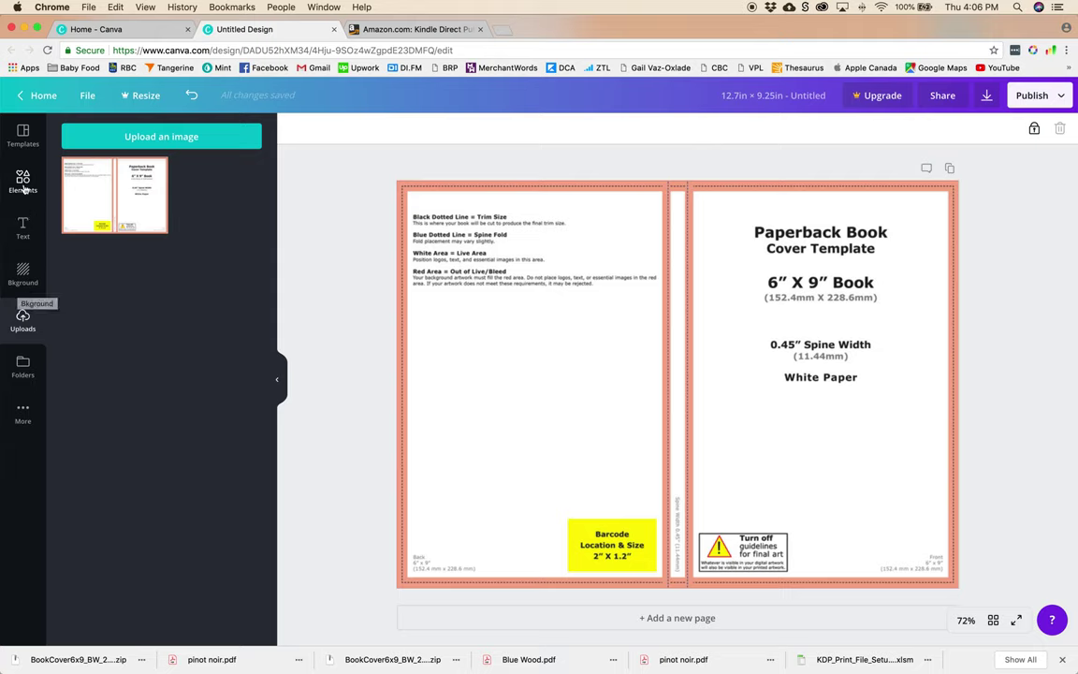
Browse the Free Photos under Elements and add the coloured Easter eggs photo to the cover
{"action": "left_click", "coordinate": [22, 182]}
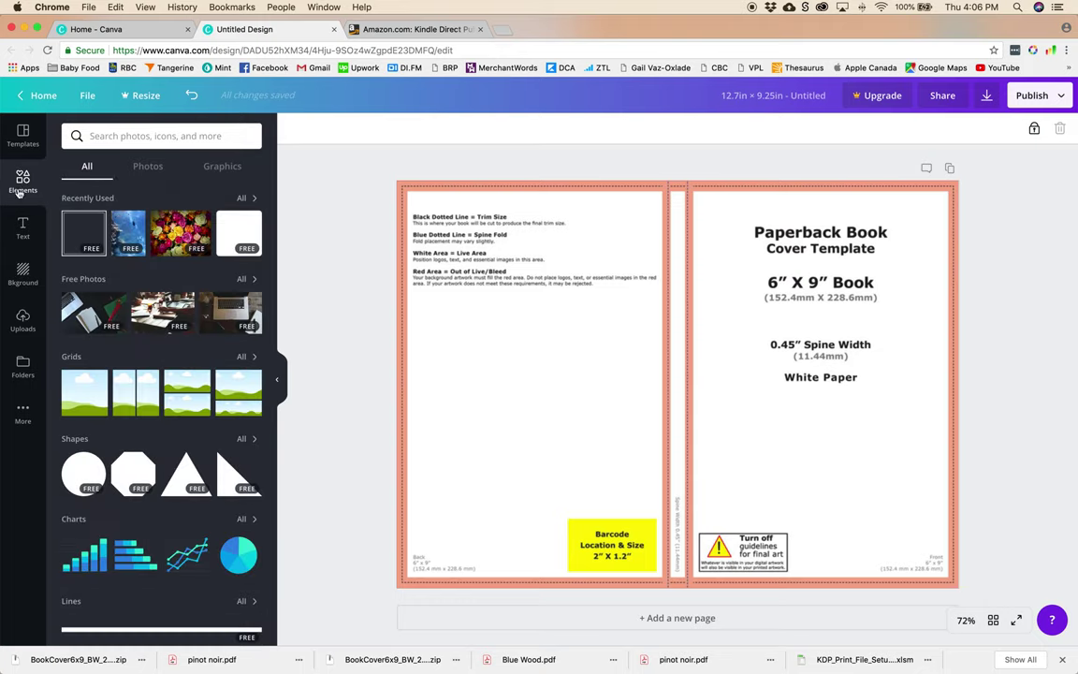
{"action": "left_click", "coordinate": [78, 279]}
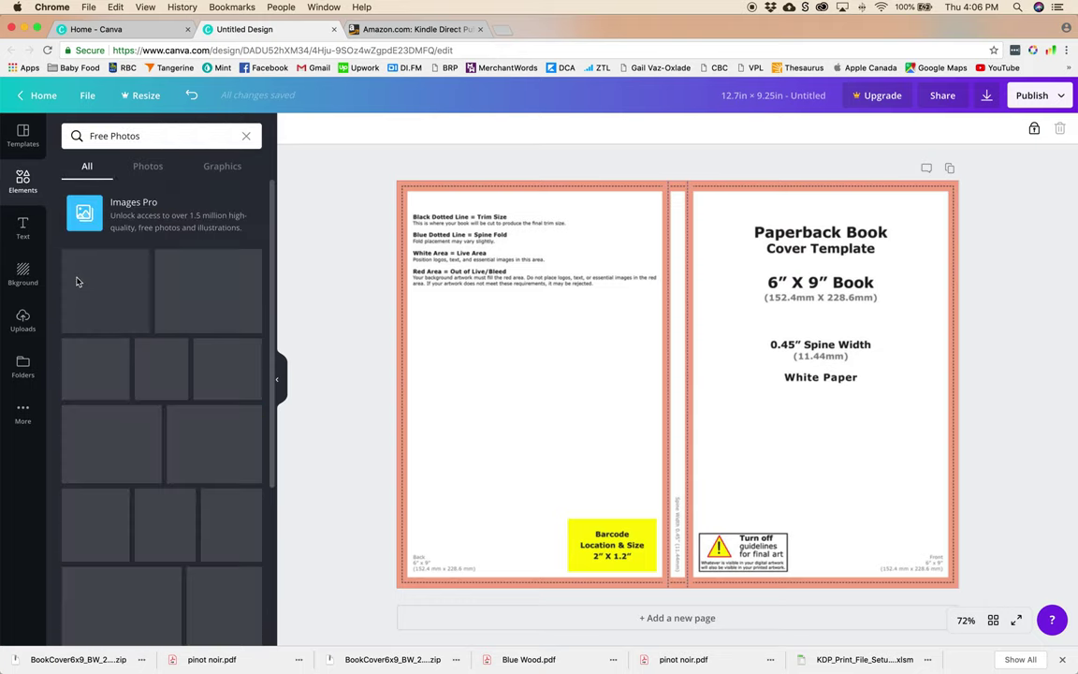
{"action": "scroll", "coordinate": [88, 306], "scroll_direction": "down", "scroll_amount": 15}
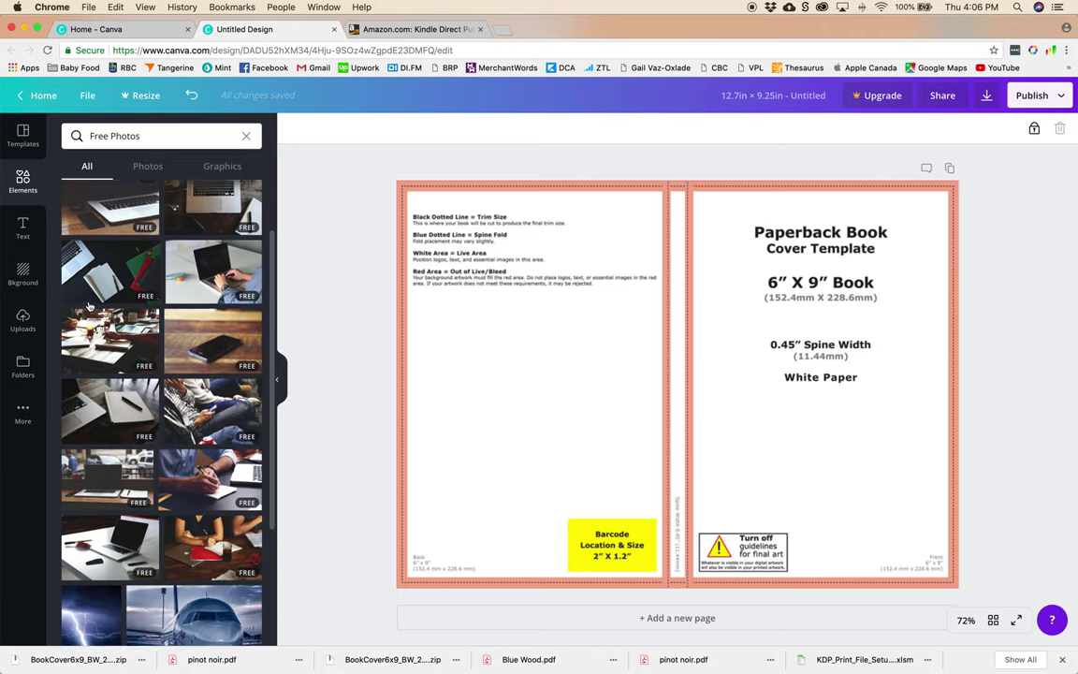
{"action": "scroll", "coordinate": [89, 306], "scroll_direction": "down", "scroll_amount": 4}
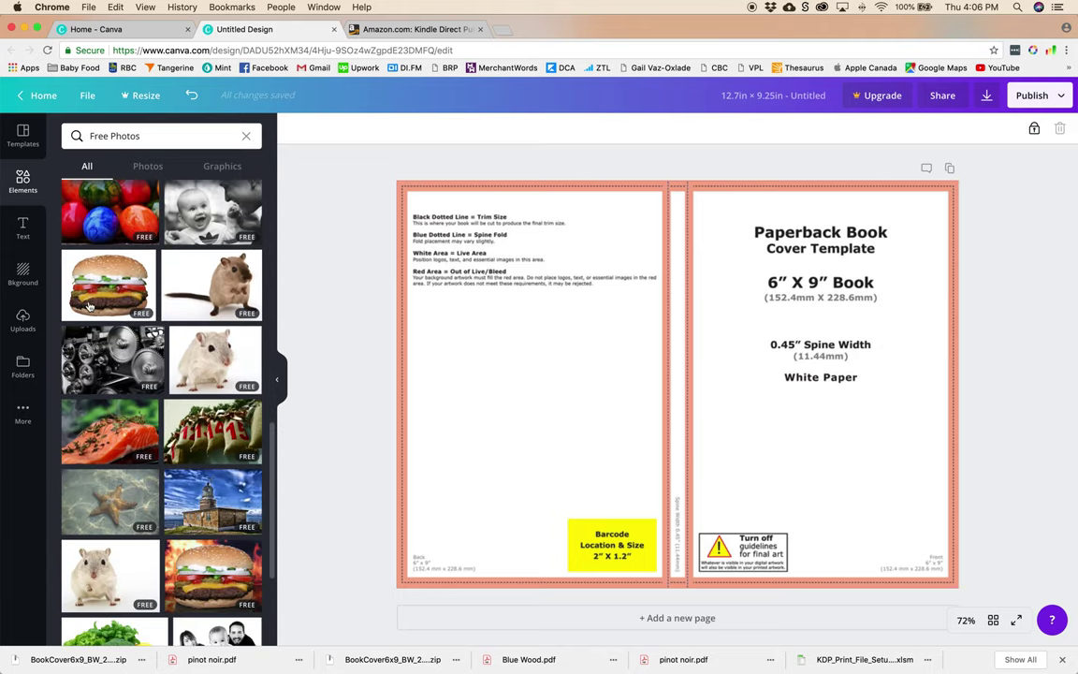
{"action": "scroll", "coordinate": [89, 306], "scroll_direction": "up", "scroll_amount": 2}
{"action": "scroll", "coordinate": [89, 306], "scroll_direction": "down", "scroll_amount": 5}
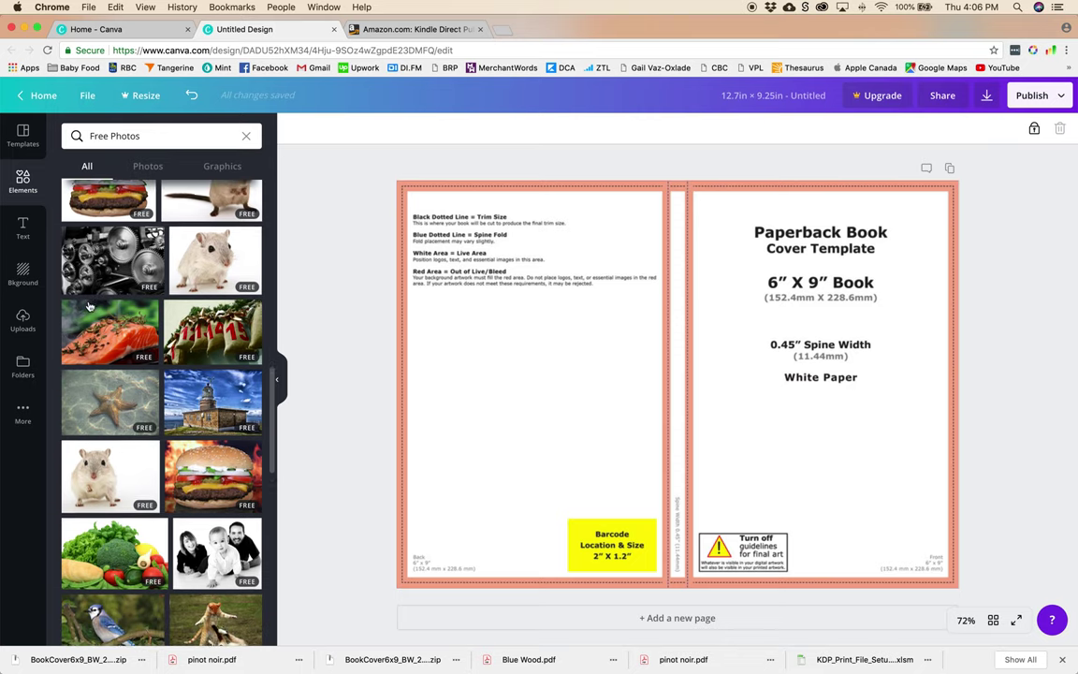
{"action": "scroll", "coordinate": [89, 306], "scroll_direction": "up", "scroll_amount": 5}
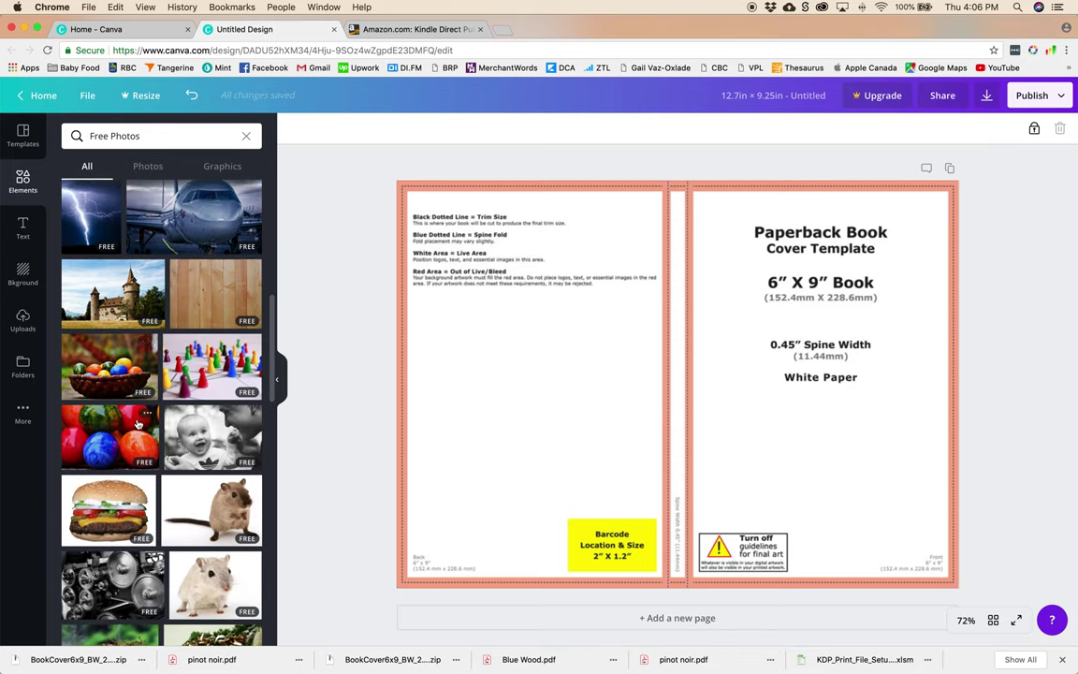
{"action": "left_click", "coordinate": [113, 416]}
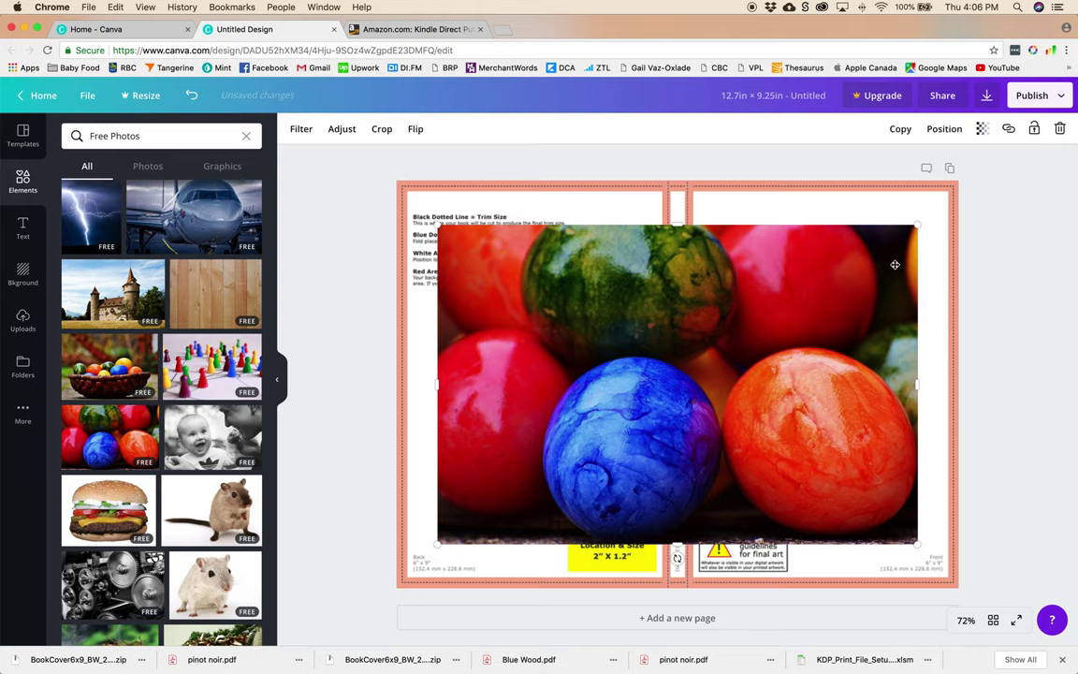
Move, enlarge and crop the eggs photo so it covers only the front cover
{"action": "left_click_drag", "start_coordinate": [883, 261], "coordinate": [922, 217]}
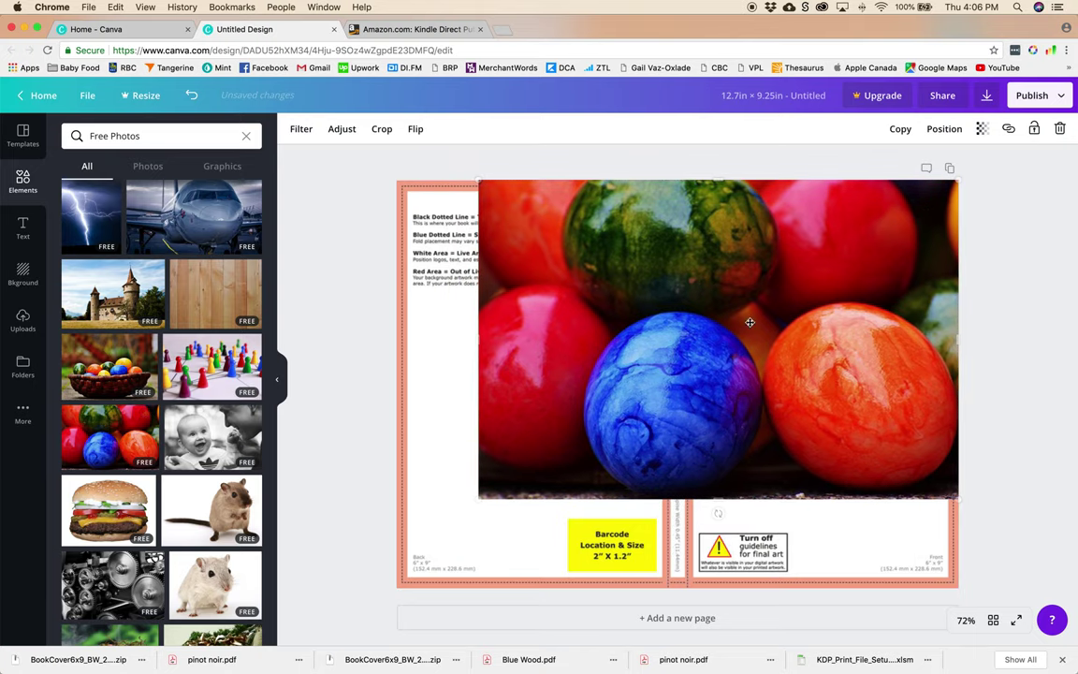
{"action": "left_click_drag", "start_coordinate": [480, 499], "coordinate": [413, 569]}
{"action": "left_click_drag", "start_coordinate": [395, 359], "coordinate": [685, 356]}
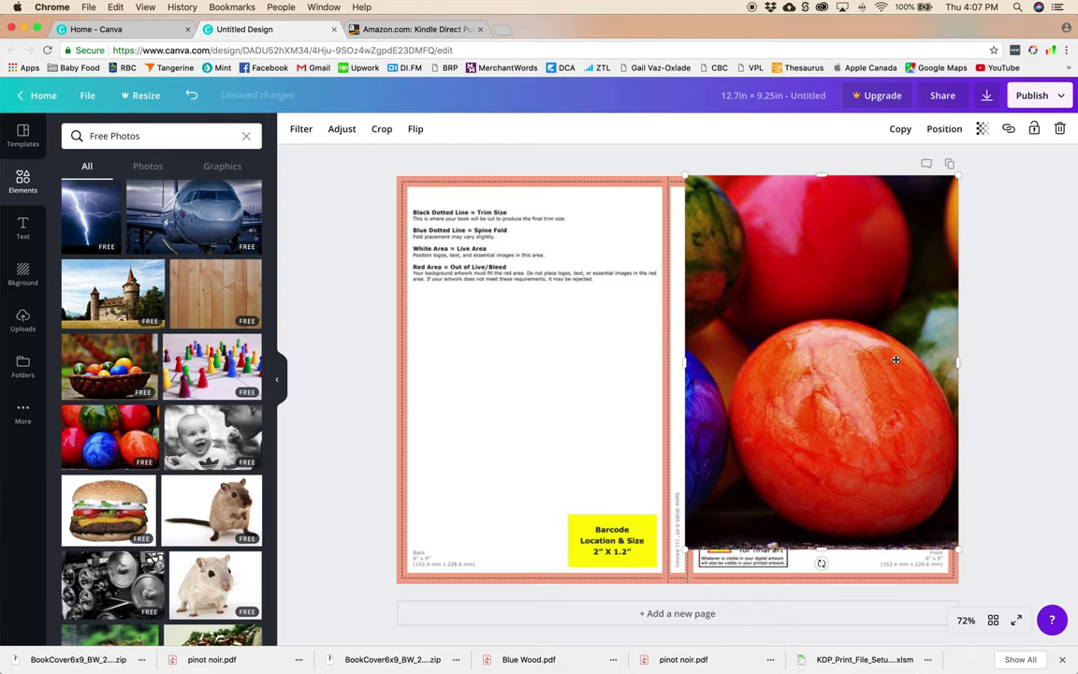
Add the castle photo, fit it to the back cover, and tilt it about 50 degrees
{"action": "left_click", "coordinate": [112, 293]}
{"action": "left_click_drag", "start_coordinate": [695, 317], "coordinate": [656, 276]}
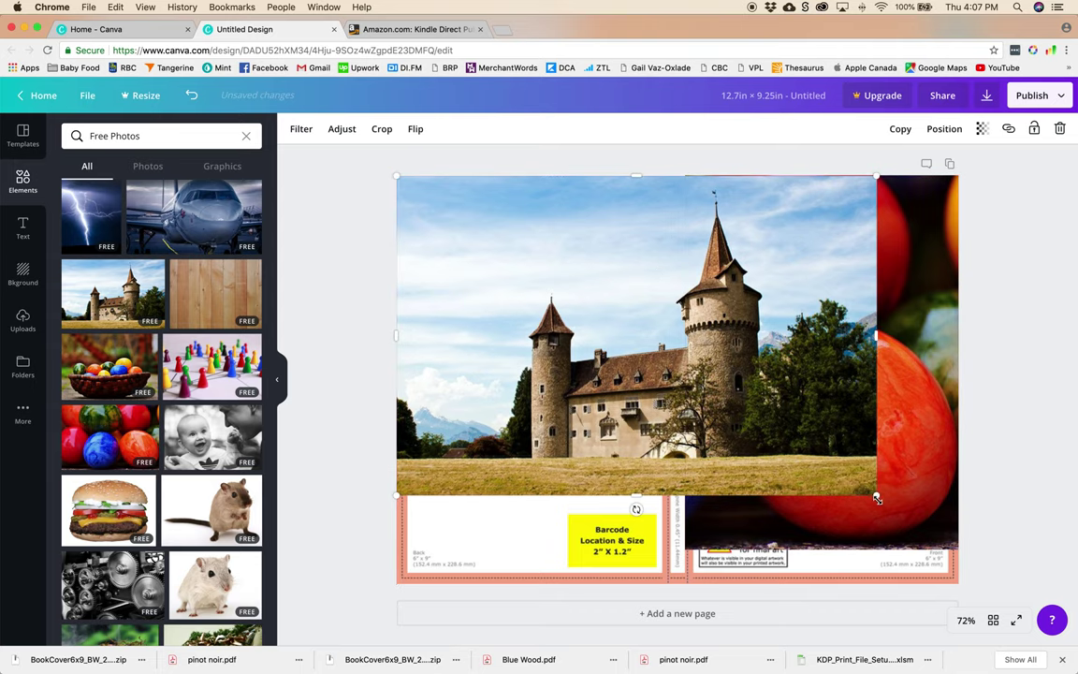
{"action": "mouse_move", "coordinate": [875, 498]}
{"action": "left_mouse_down"}
{"action": "mouse_move", "coordinate": [981, 585]}
{"action": "mouse_move", "coordinate": [1008, 590]}
{"action": "mouse_move", "coordinate": [851, 530]}
{"action": "mouse_move", "coordinate": [870, 494]}
{"action": "left_mouse_up"}
{"action": "left_click_drag", "start_coordinate": [789, 309], "coordinate": [641, 354]}
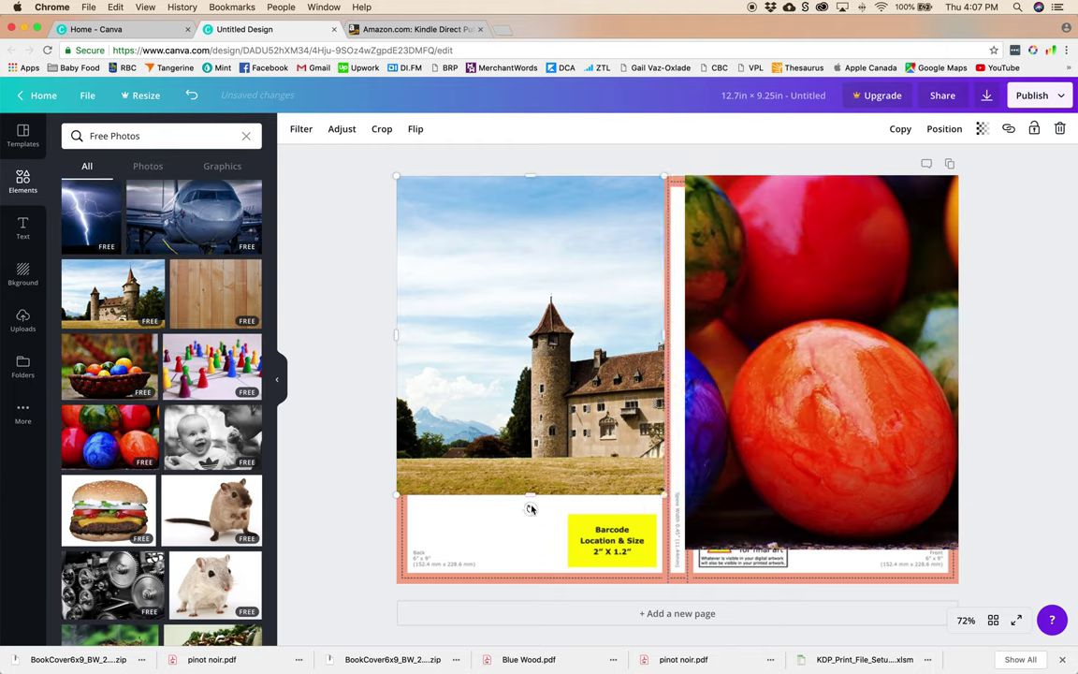
{"action": "left_click_drag", "start_coordinate": [530, 496], "coordinate": [532, 583]}
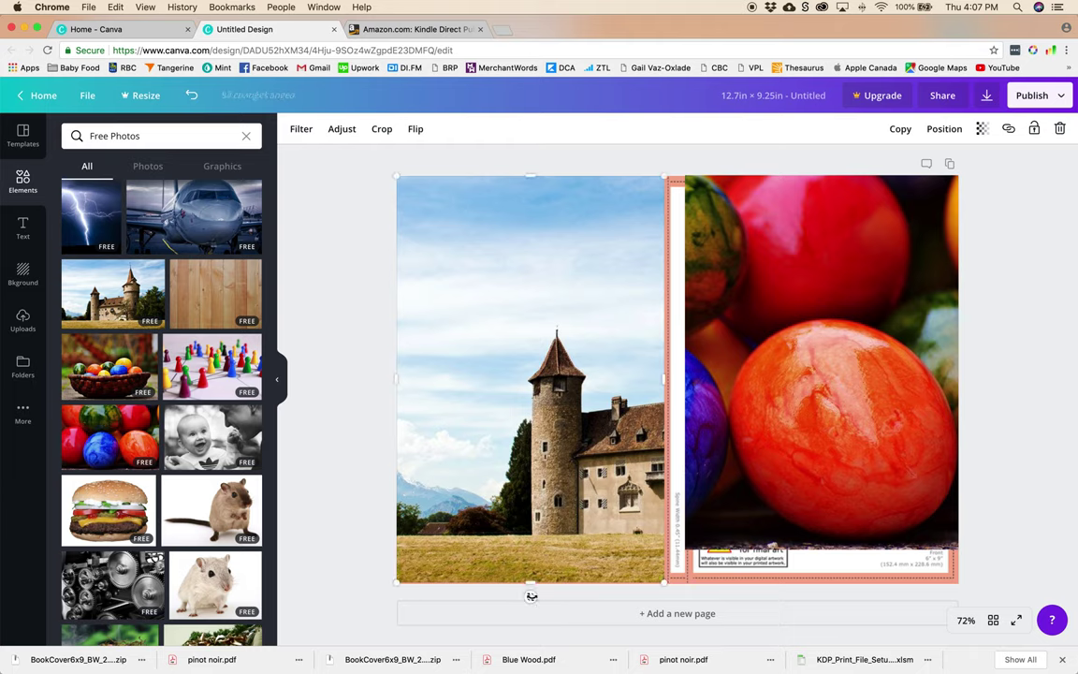
{"action": "left_click_drag", "start_coordinate": [531, 595], "coordinate": [493, 593]}
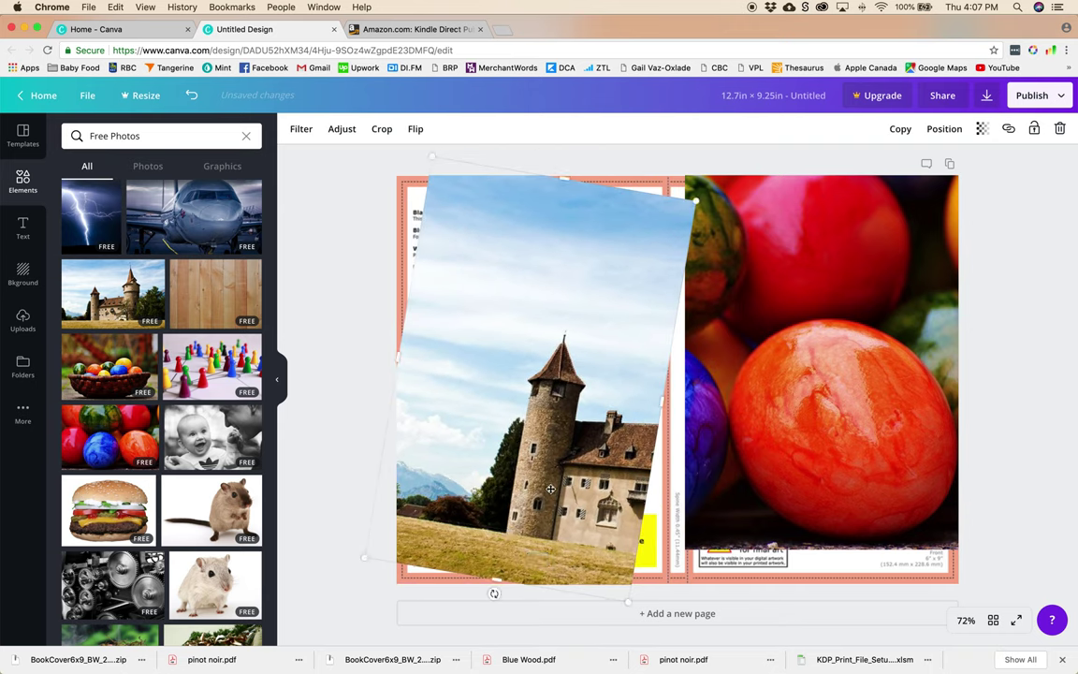
Delete the castle and eggs photos from the cover
{"action": "key", "text": "Delete"}
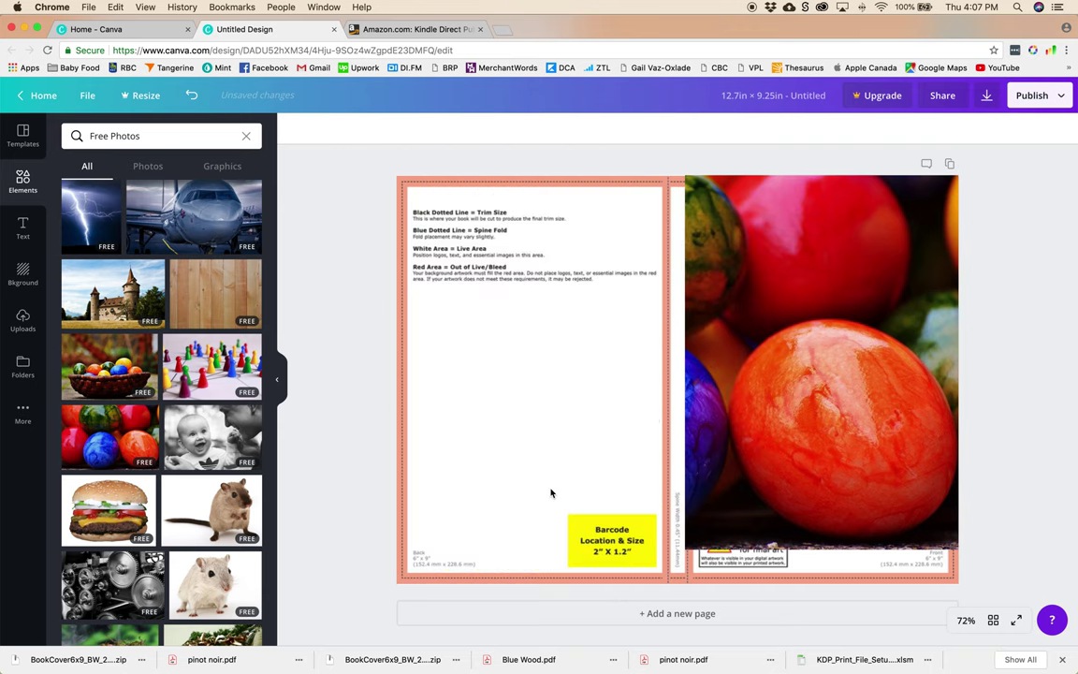
{"action": "left_click", "coordinate": [811, 481]}
{"action": "key", "text": "Delete"}
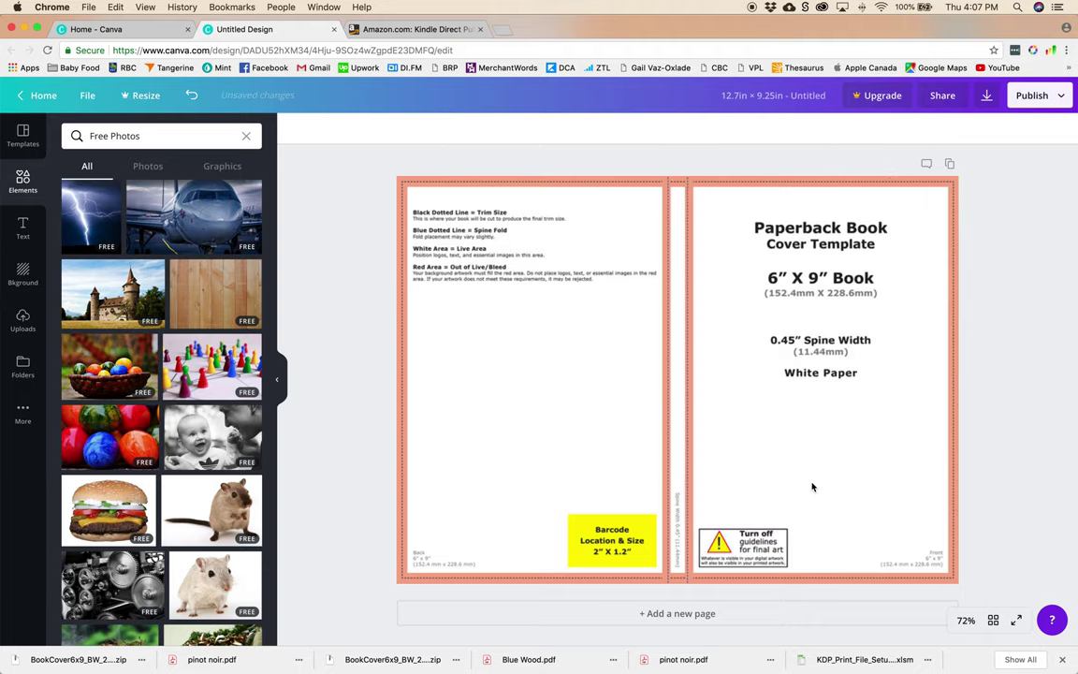
Apply the green fern image from the background collection as the design background
{"action": "left_click", "coordinate": [18, 275]}
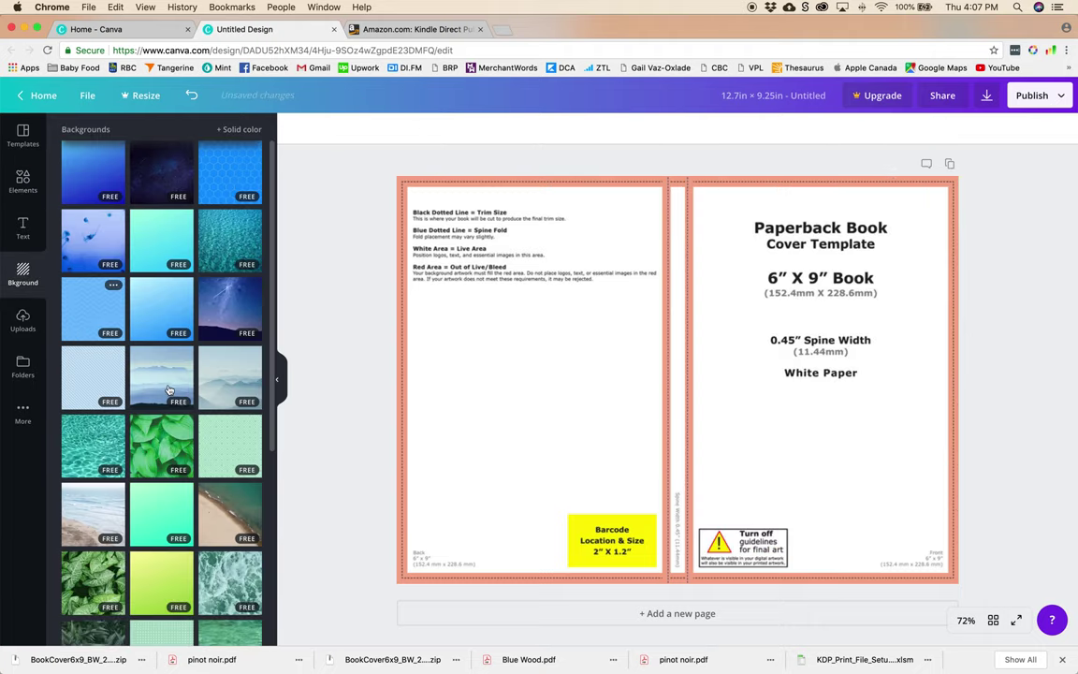
{"action": "scroll", "coordinate": [169, 390], "scroll_direction": "down", "scroll_amount": 15}
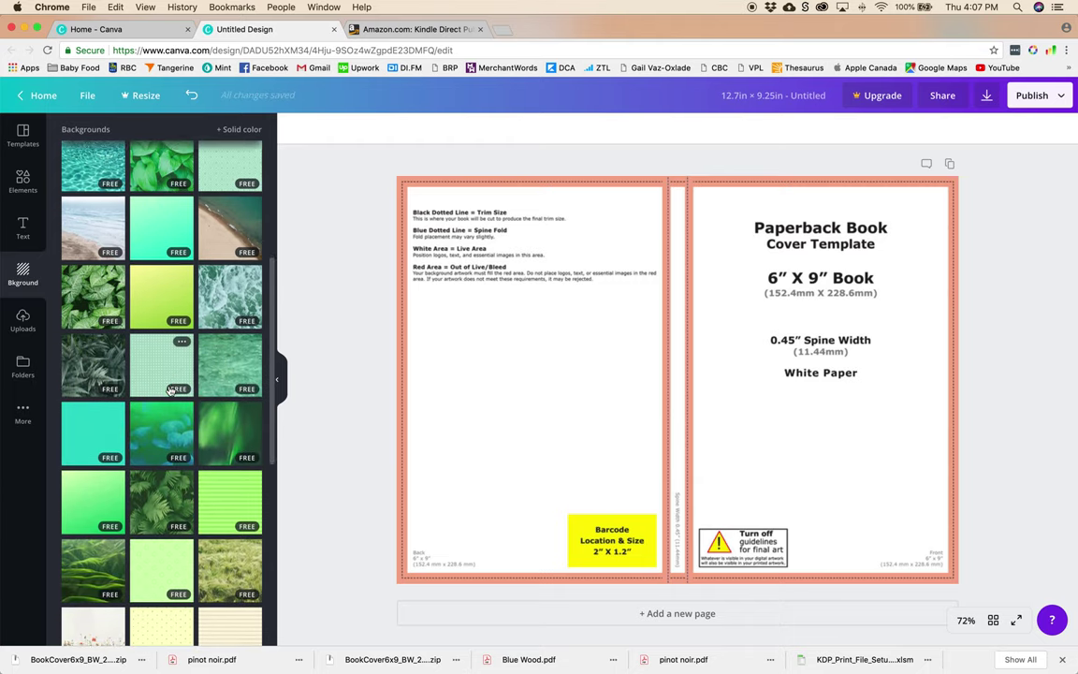
{"action": "scroll", "coordinate": [169, 390], "scroll_direction": "down", "scroll_amount": 15}
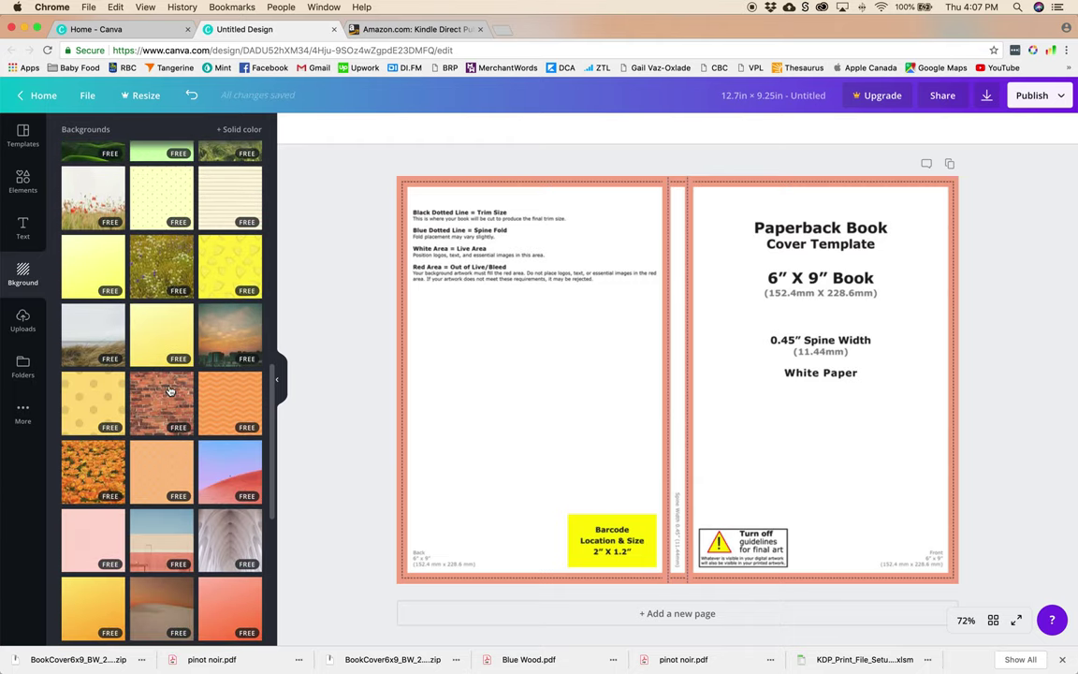
{"action": "scroll", "coordinate": [169, 390], "scroll_direction": "down", "scroll_amount": 10}
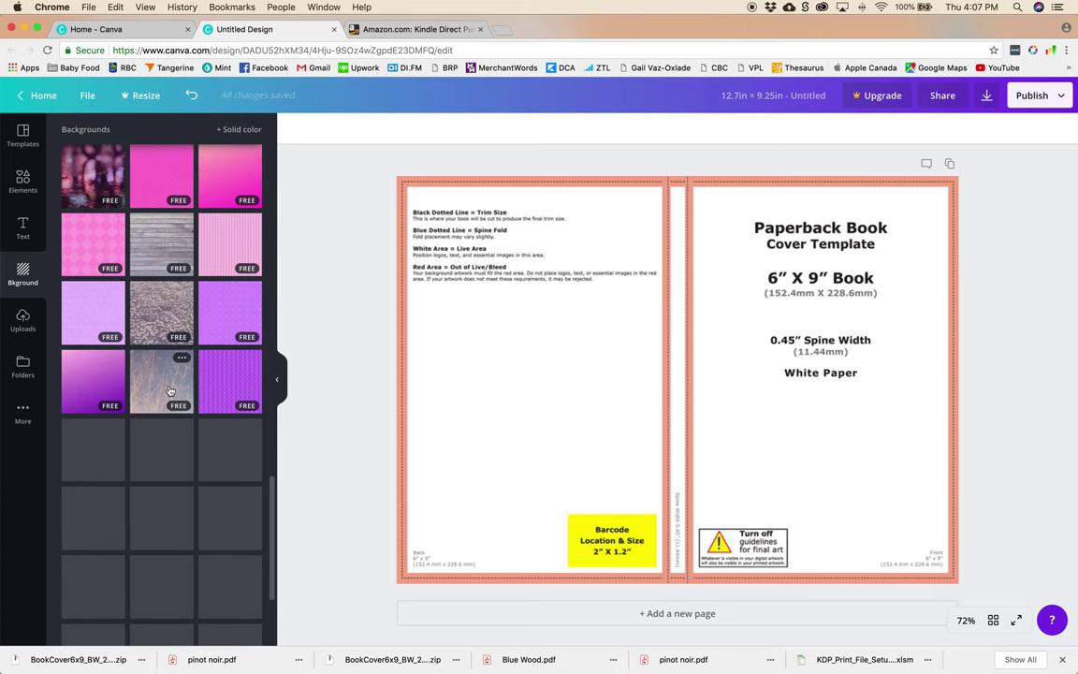
{"action": "scroll", "coordinate": [169, 390], "scroll_direction": "up", "scroll_amount": 15}
{"action": "scroll", "coordinate": [170, 390], "scroll_direction": "up", "scroll_amount": 8}
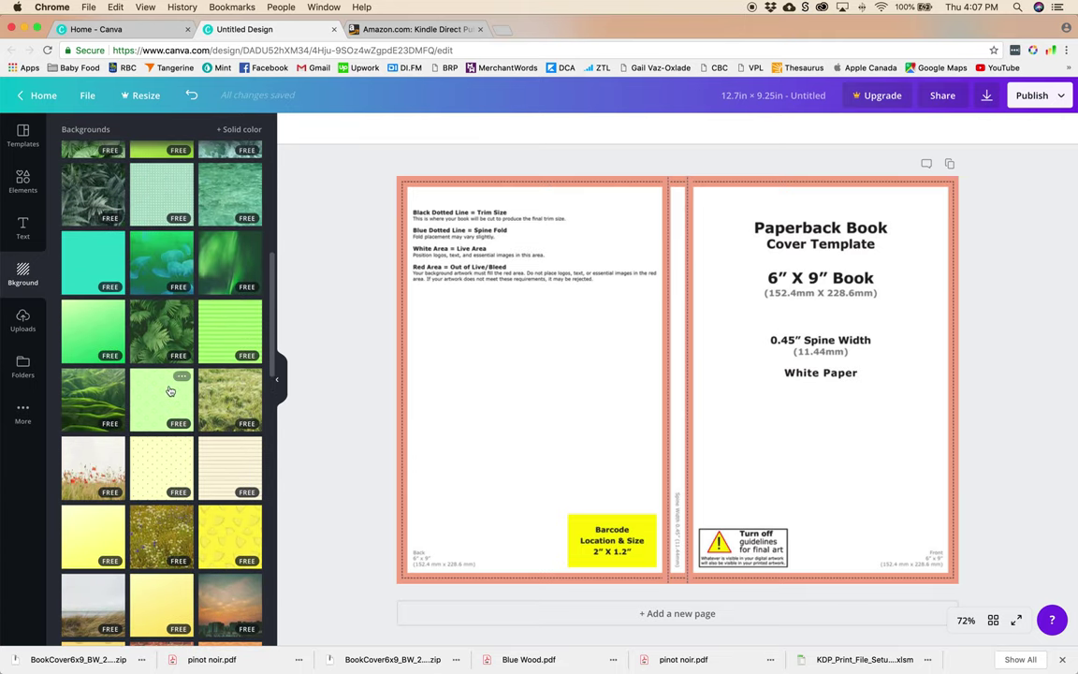
{"action": "left_click", "coordinate": [163, 332]}
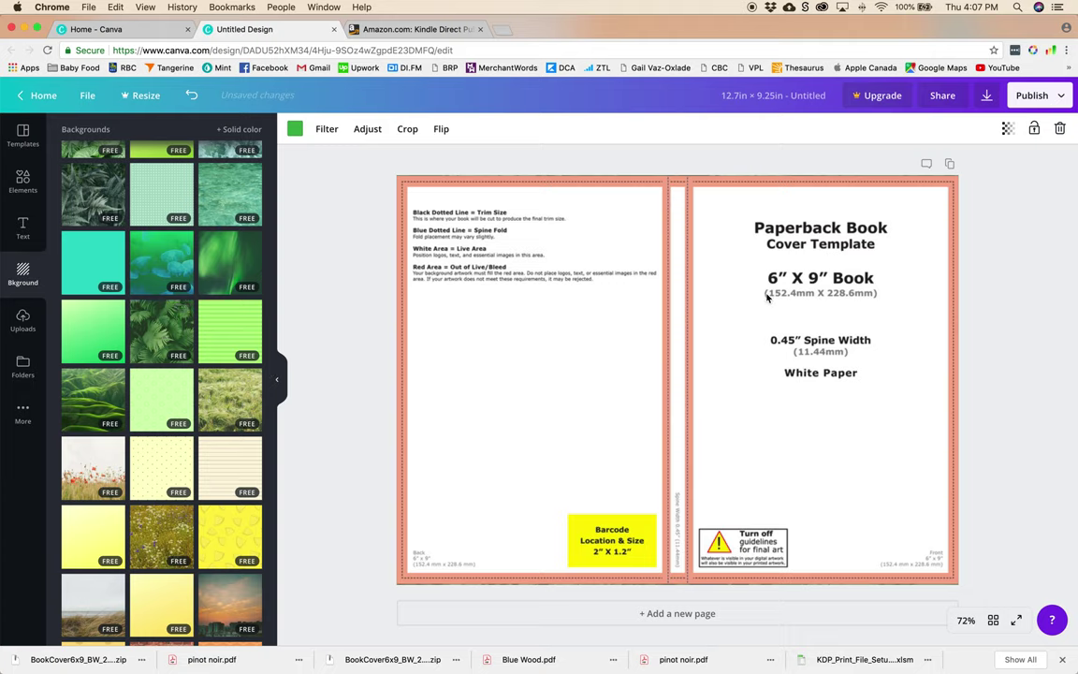
Unlock the template, set it fully transparent to reveal the fern, and lock it again
{"action": "left_click", "coordinate": [858, 248]}
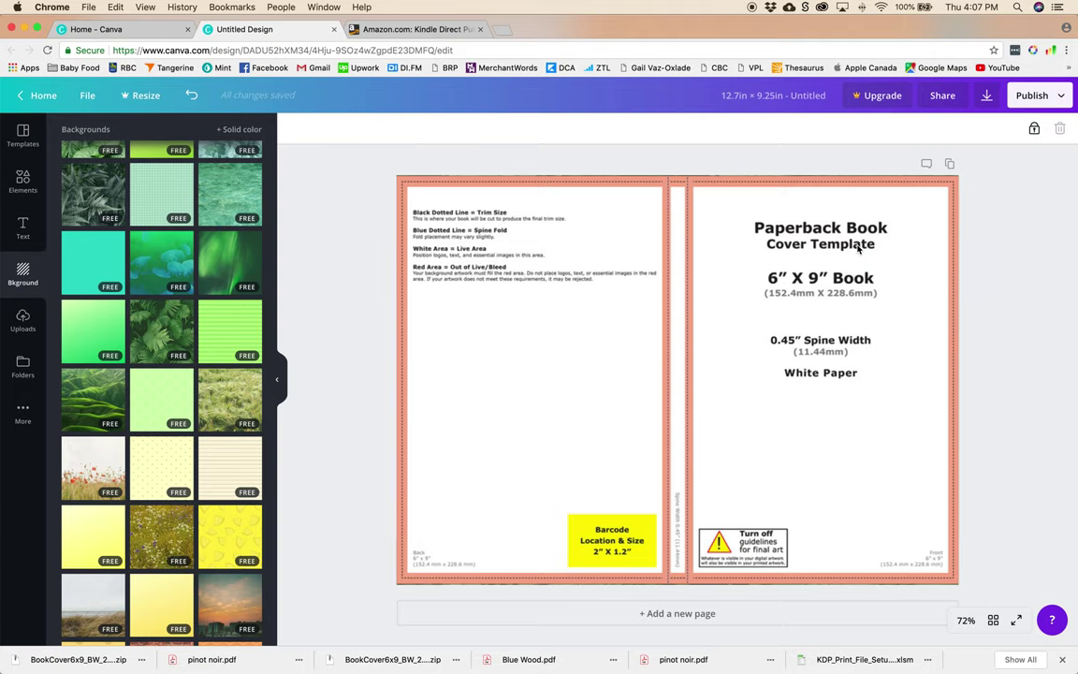
{"action": "left_click", "coordinate": [1033, 128]}
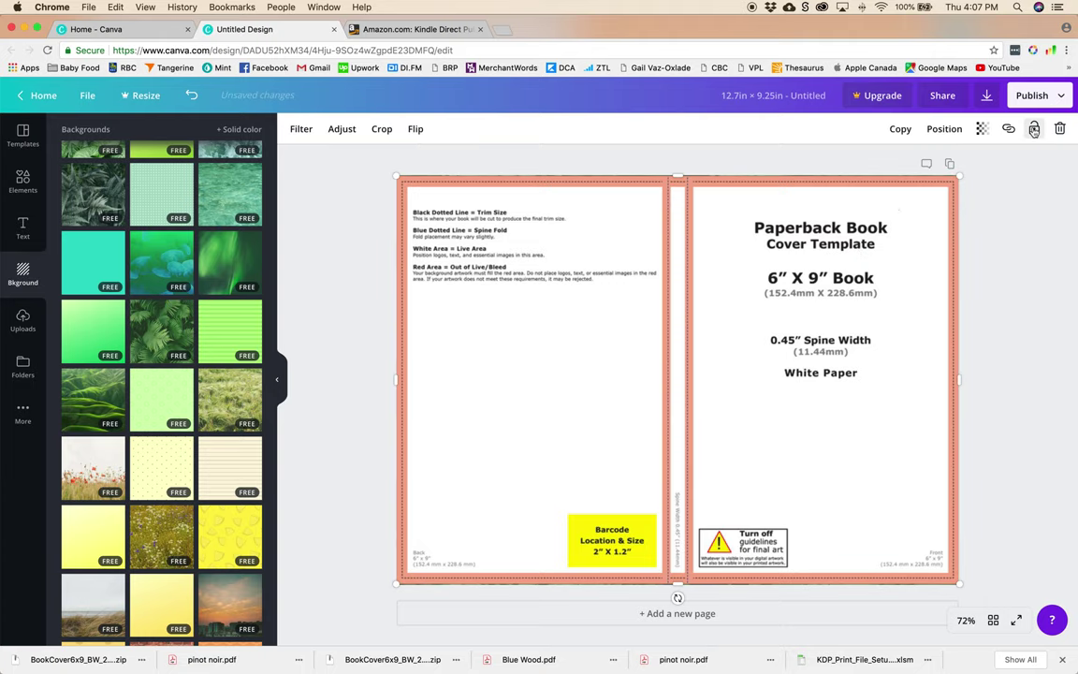
{"action": "left_click", "coordinate": [981, 128]}
{"action": "left_click_drag", "start_coordinate": [926, 172], "coordinate": [847, 178]}
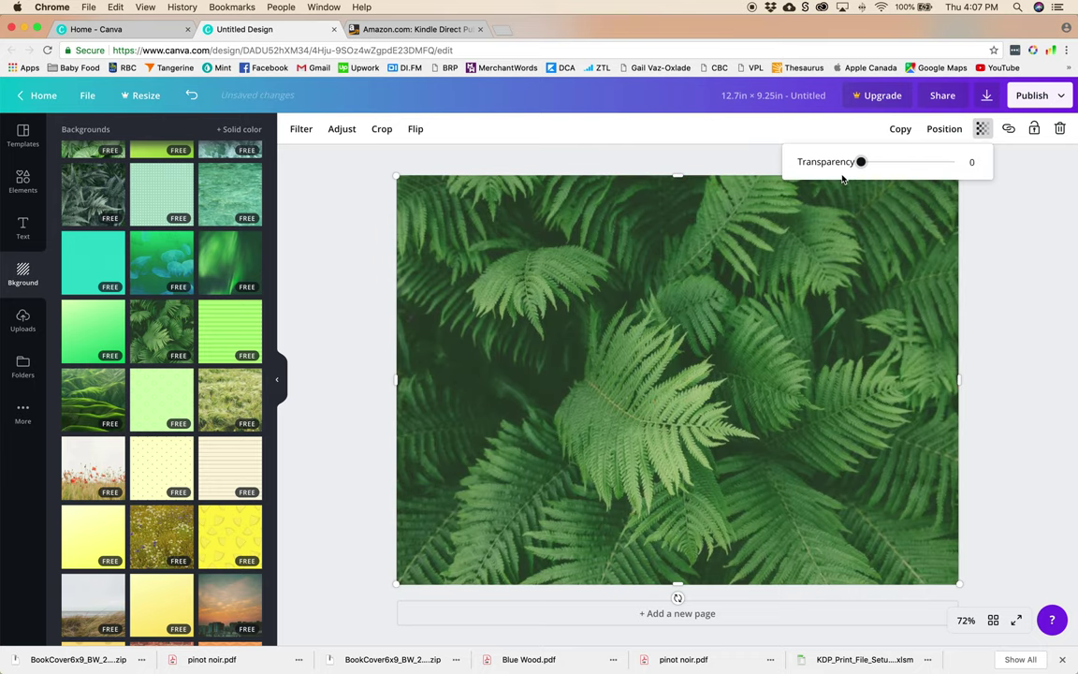
{"action": "left_click", "coordinate": [1033, 134]}
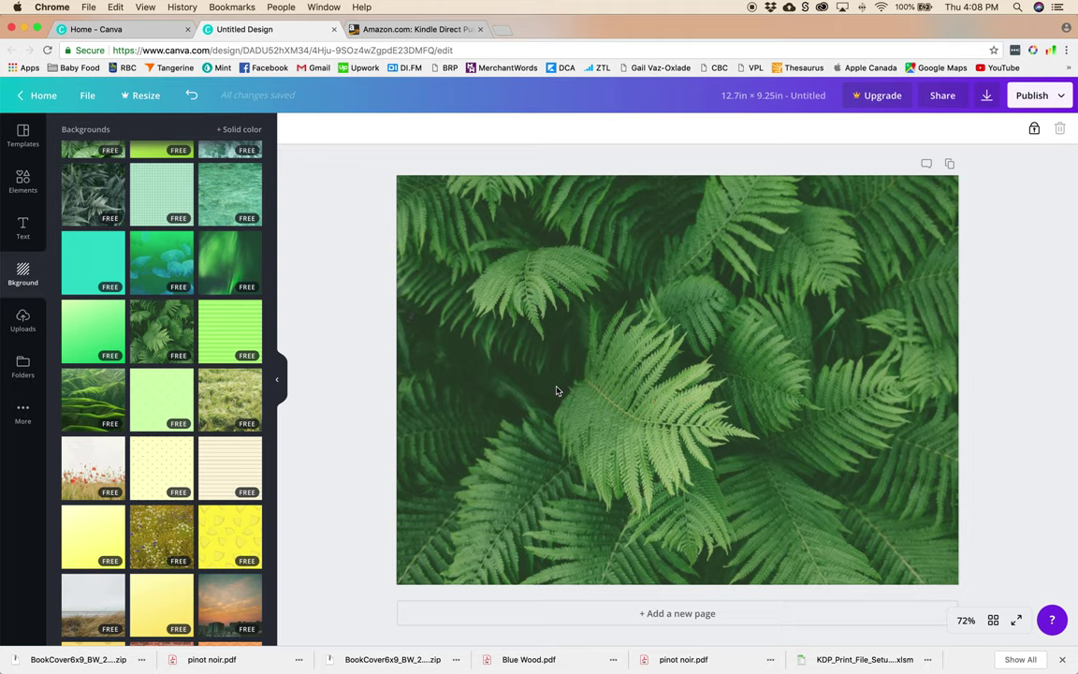
{"action": "left_click", "coordinate": [23, 229]}
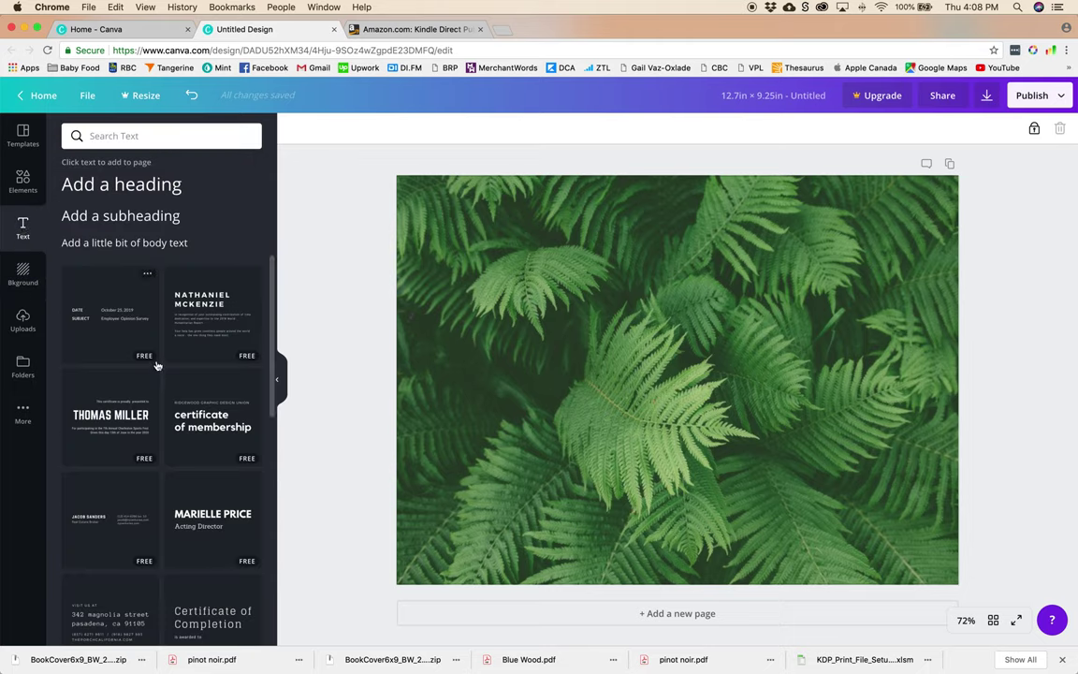
Scroll the text templates and add the 'Marlborough PINOT NOIR 2009' combination to the cover's centre
{"action": "scroll", "coordinate": [157, 367], "scroll_direction": "down", "scroll_amount": 6}
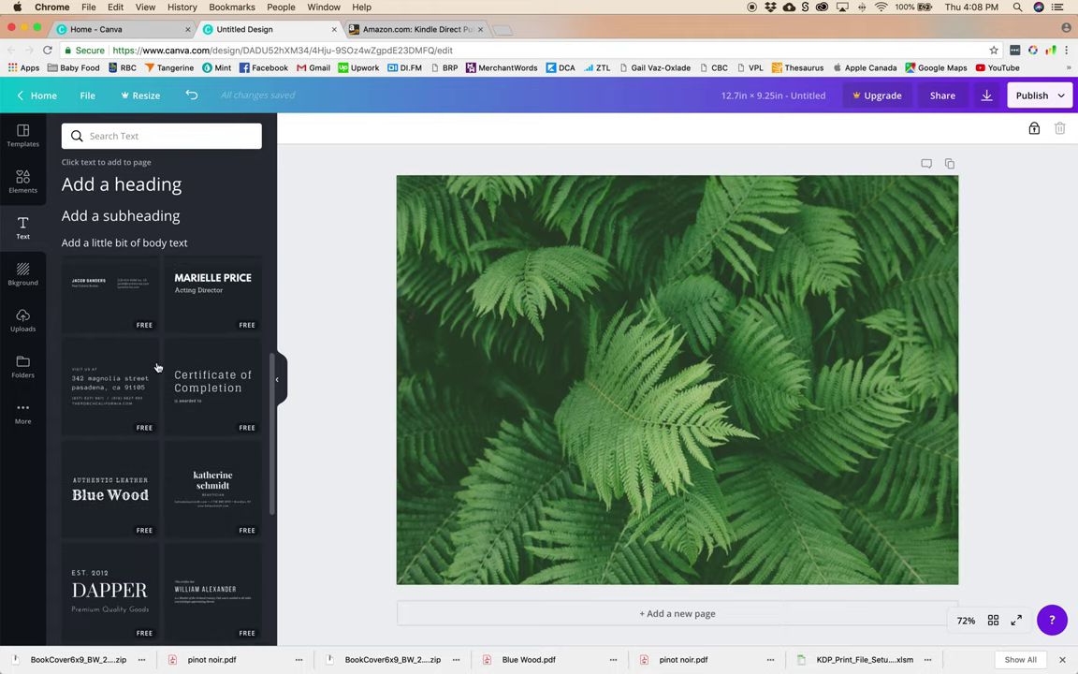
{"action": "scroll", "coordinate": [157, 367], "scroll_direction": "down", "scroll_amount": 7}
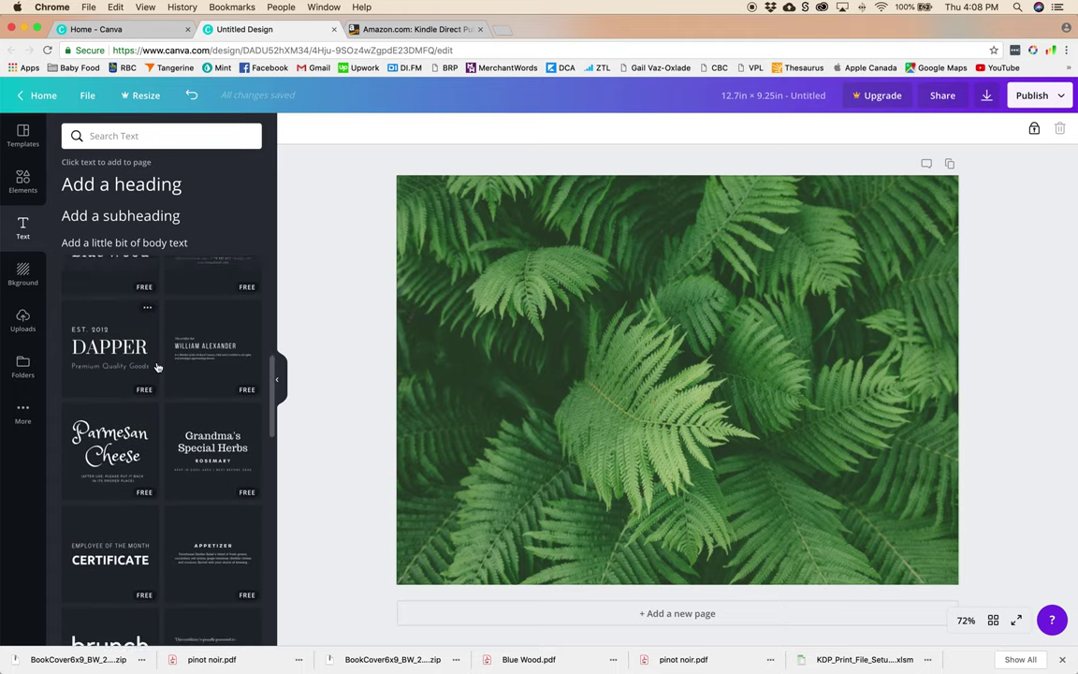
{"action": "scroll", "coordinate": [157, 367], "scroll_direction": "down", "scroll_amount": 3}
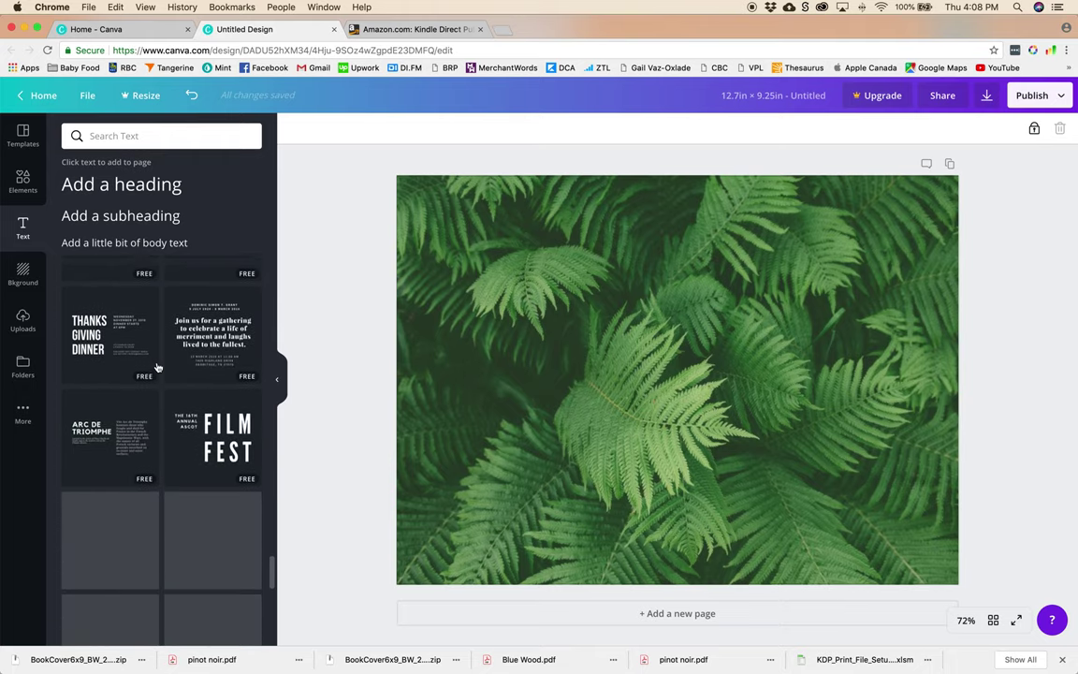
{"action": "scroll", "coordinate": [157, 367], "scroll_direction": "down", "scroll_amount": 5}
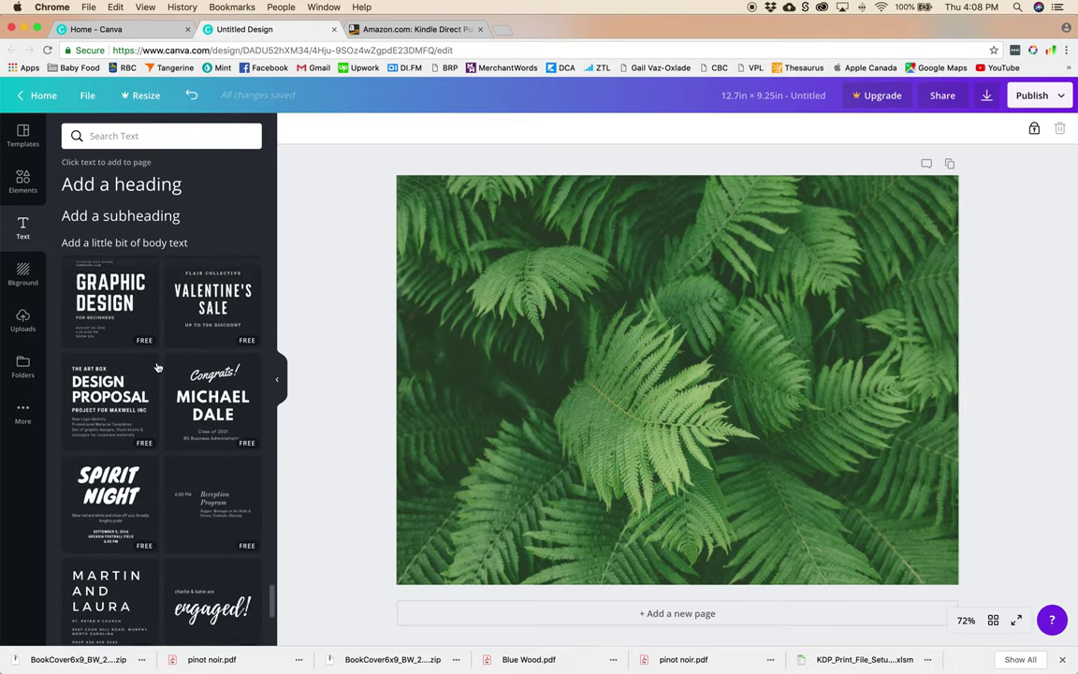
{"action": "scroll", "coordinate": [157, 366], "scroll_direction": "down", "scroll_amount": 5}
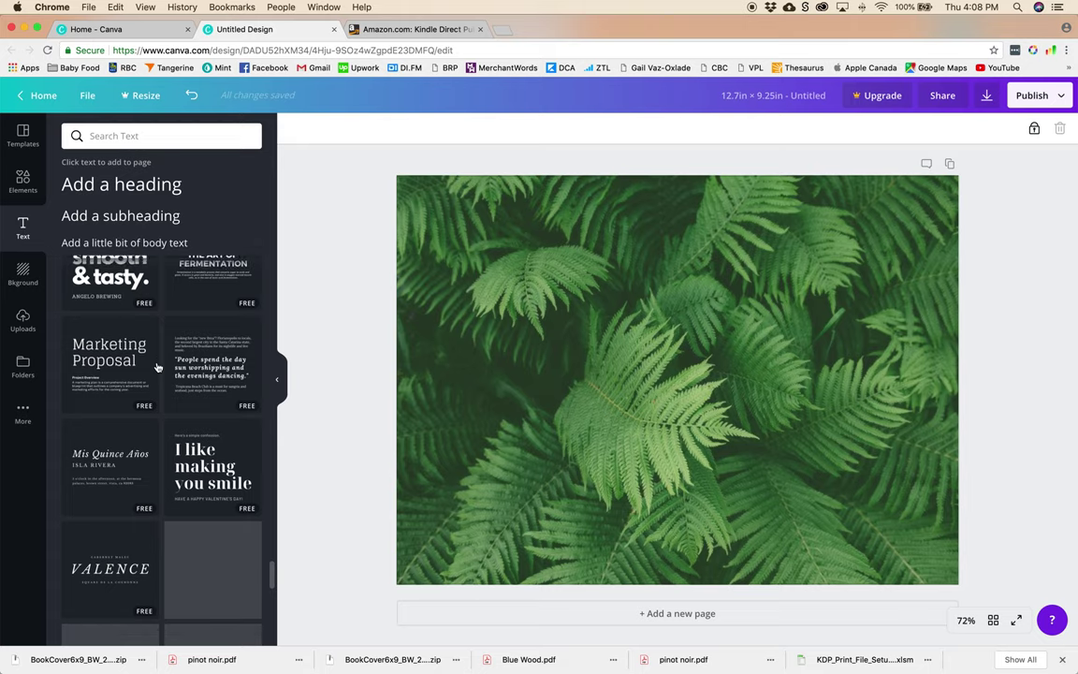
{"action": "scroll", "coordinate": [157, 367], "scroll_direction": "down", "scroll_amount": 4}
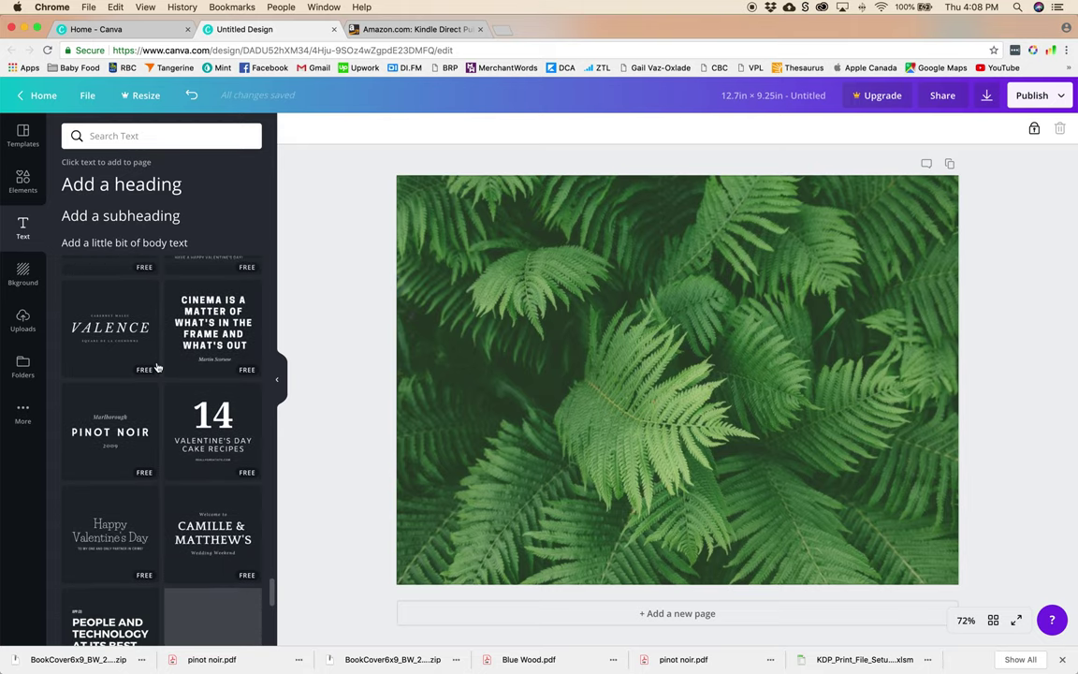
{"action": "left_click", "coordinate": [123, 414]}
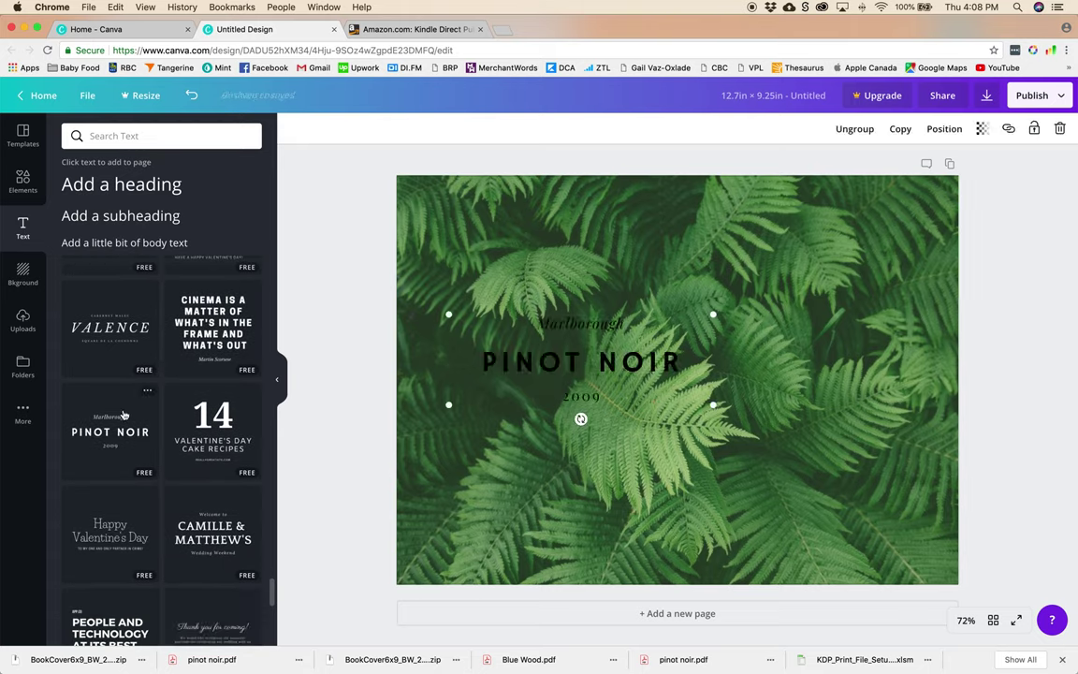
Move the text group to the cover's right side and turn the PINOT NOIR heading white
{"action": "left_click_drag", "start_coordinate": [490, 393], "coordinate": [729, 393]}
{"action": "double_click", "coordinate": [848, 347]}
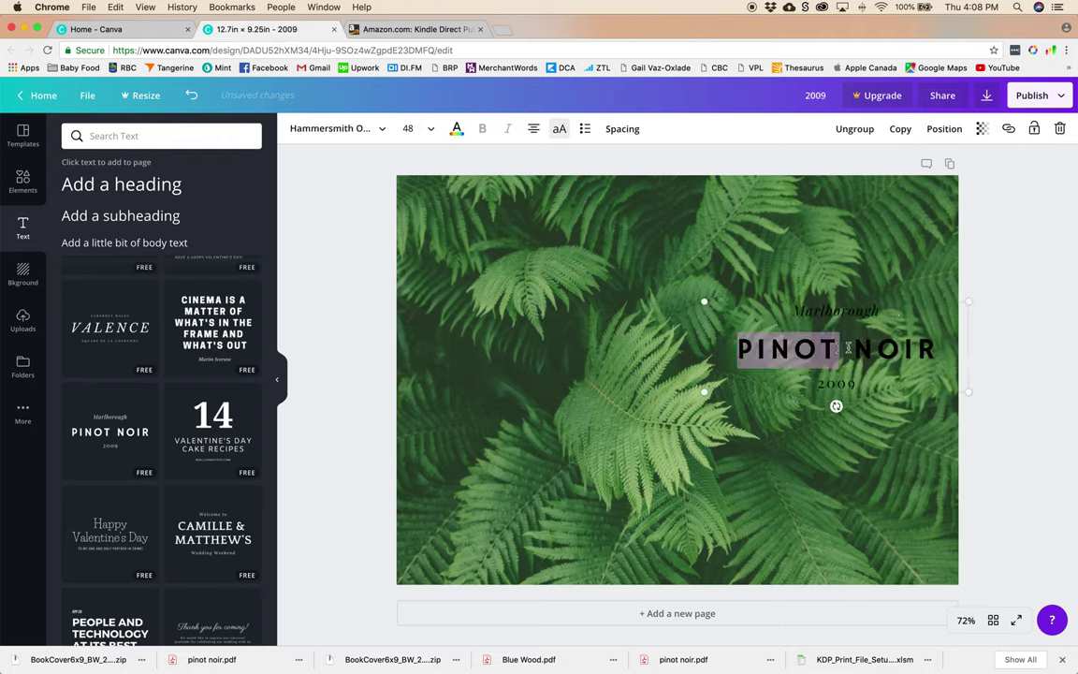
{"action": "left_click", "coordinate": [848, 347]}
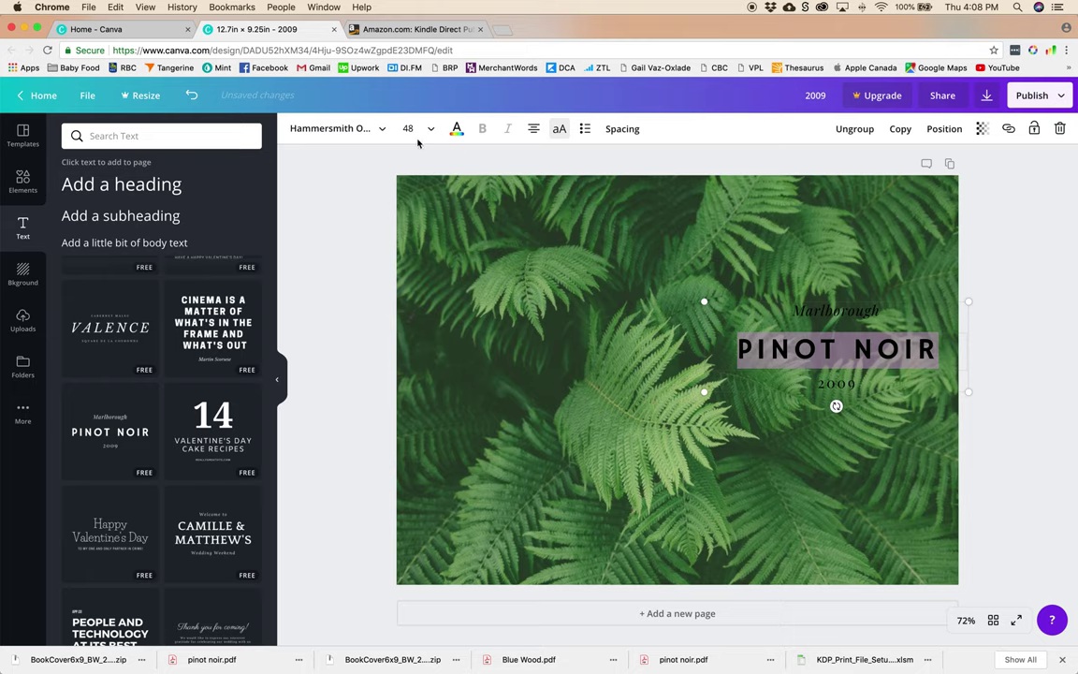
{"action": "left_click", "coordinate": [456, 131]}
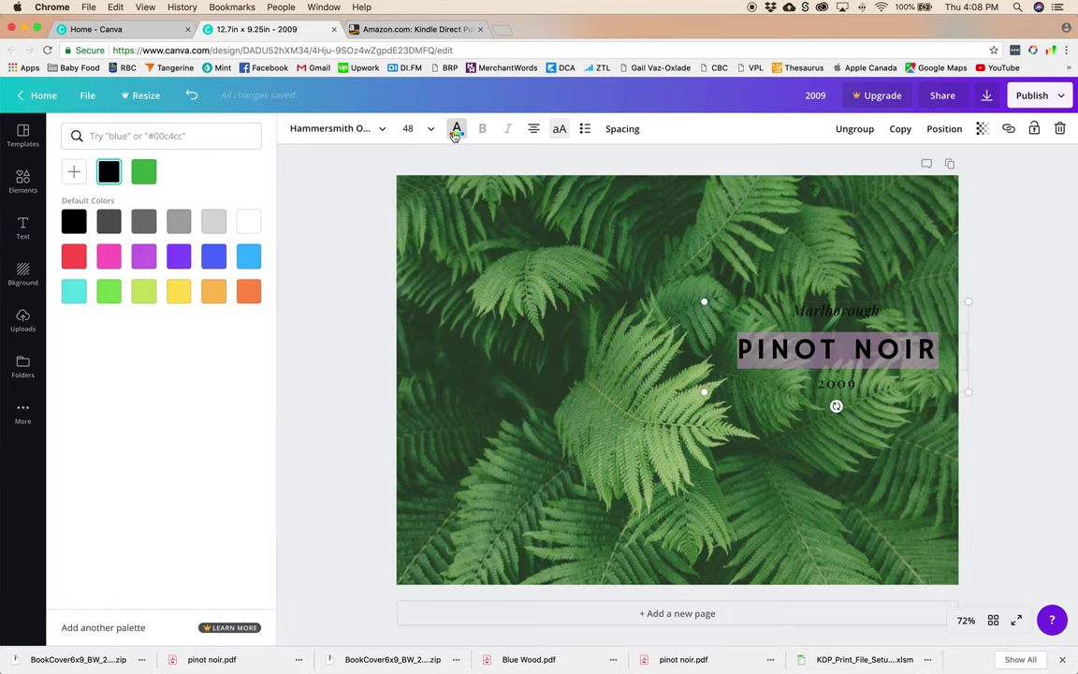
{"action": "left_click", "coordinate": [248, 220]}
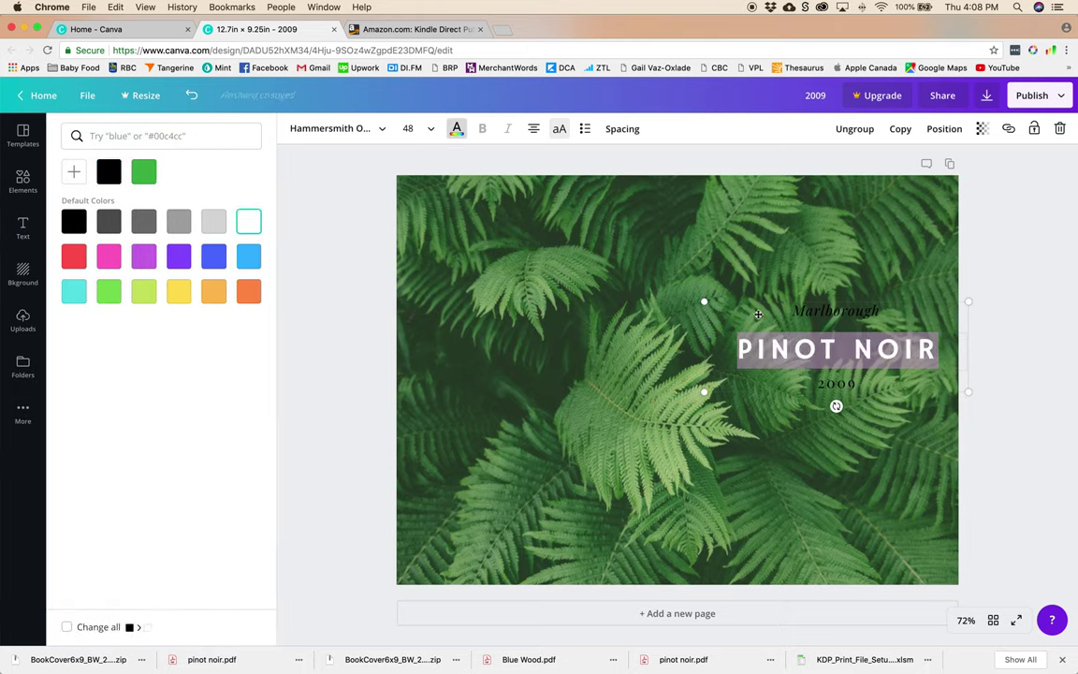
Turn the Marlborough and 2009 lines white as well
{"action": "double_click", "coordinate": [810, 310]}
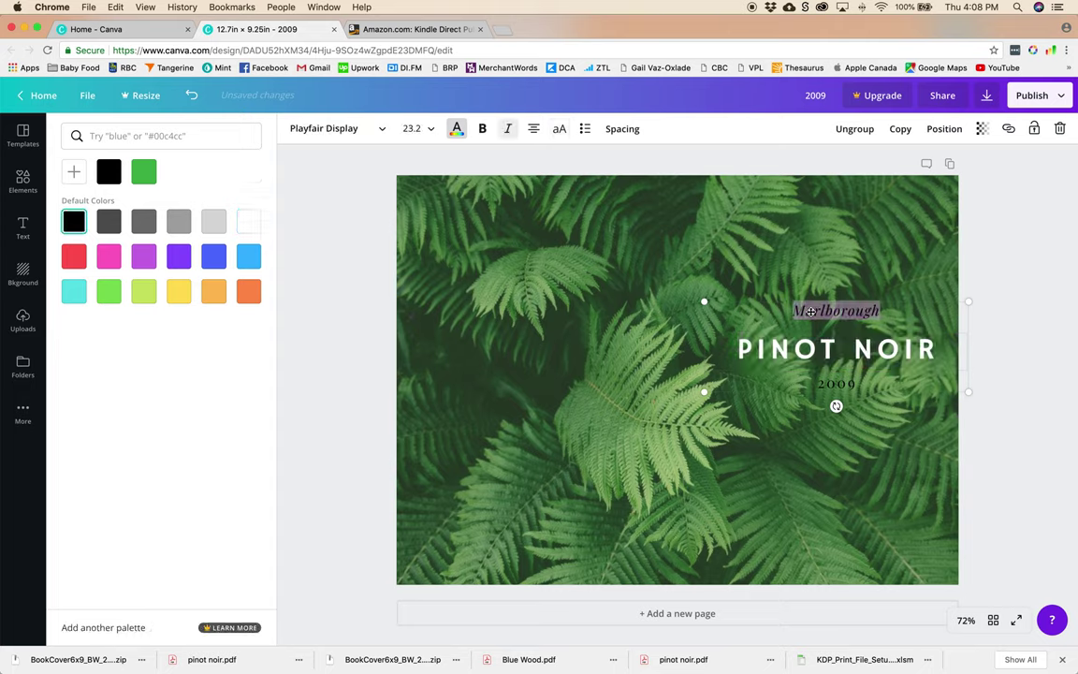
{"action": "left_click", "coordinate": [248, 221]}
{"action": "double_click", "coordinate": [847, 385]}
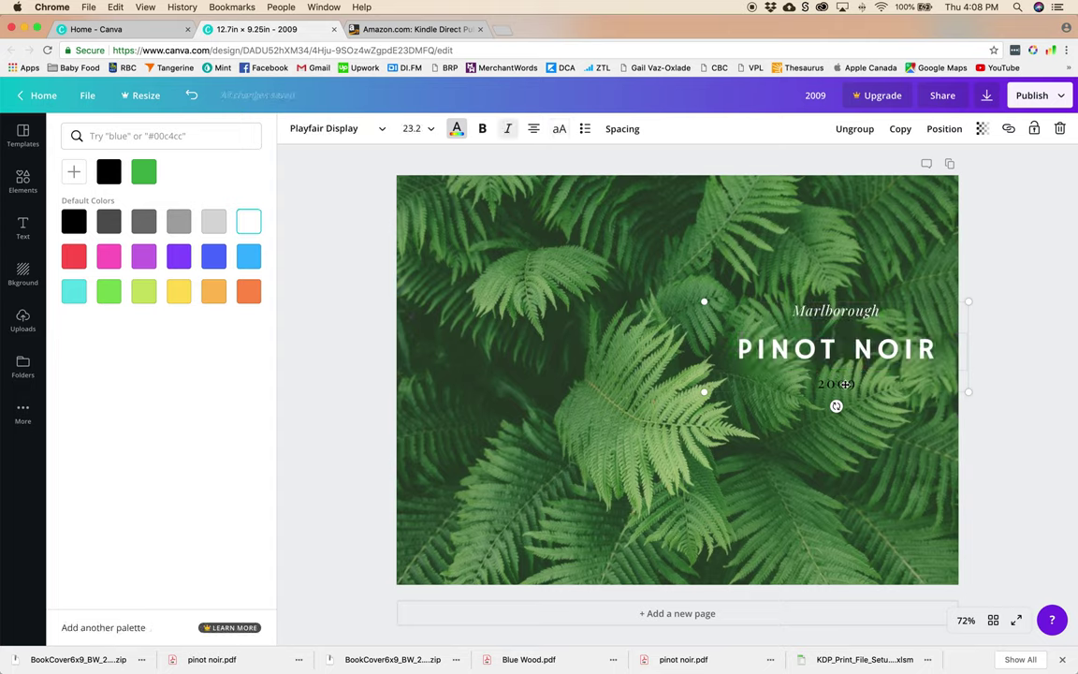
{"action": "left_click", "coordinate": [248, 221]}
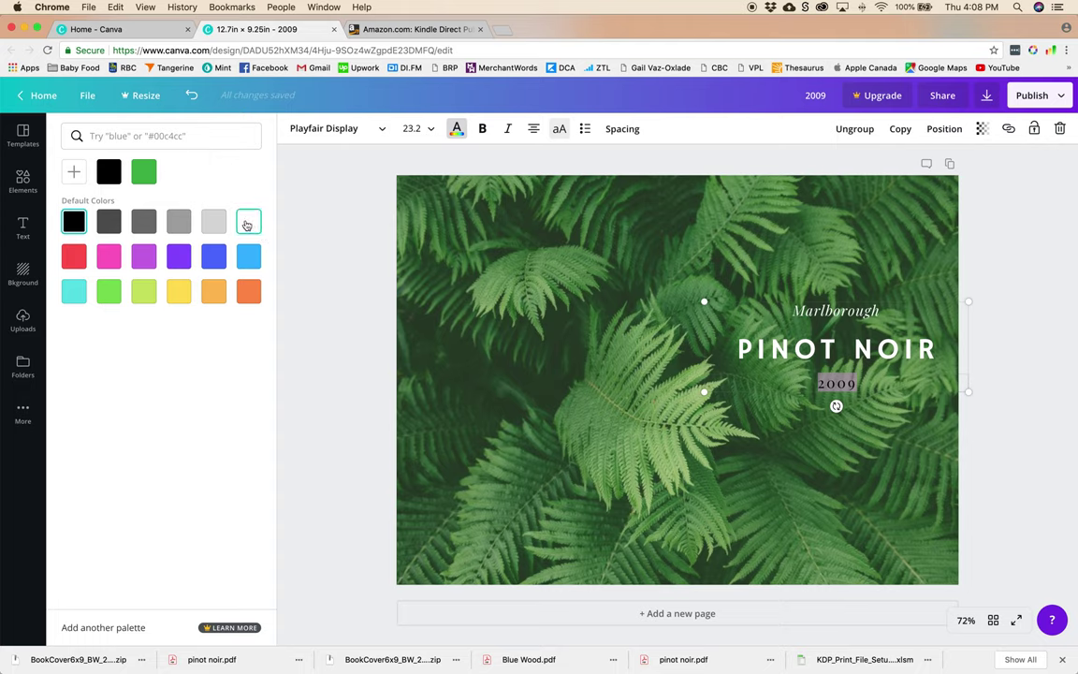
Reselect the whole PINOT NOIR heading and bring up its font list
{"action": "double_click", "coordinate": [868, 351]}
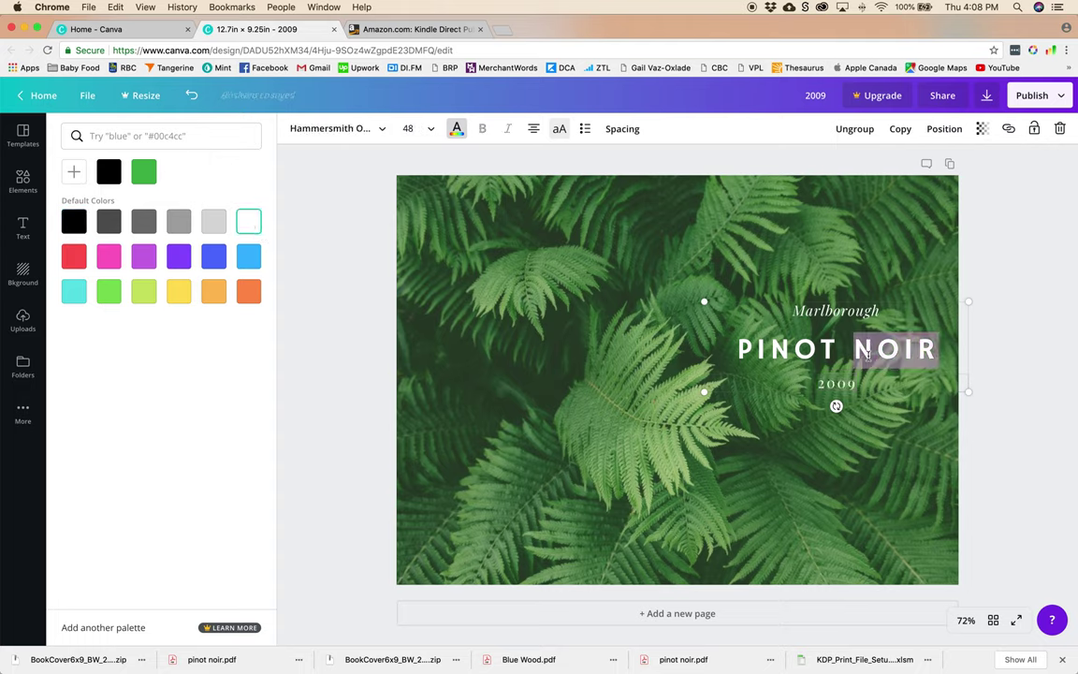
{"action": "triple_click", "coordinate": [786, 346]}
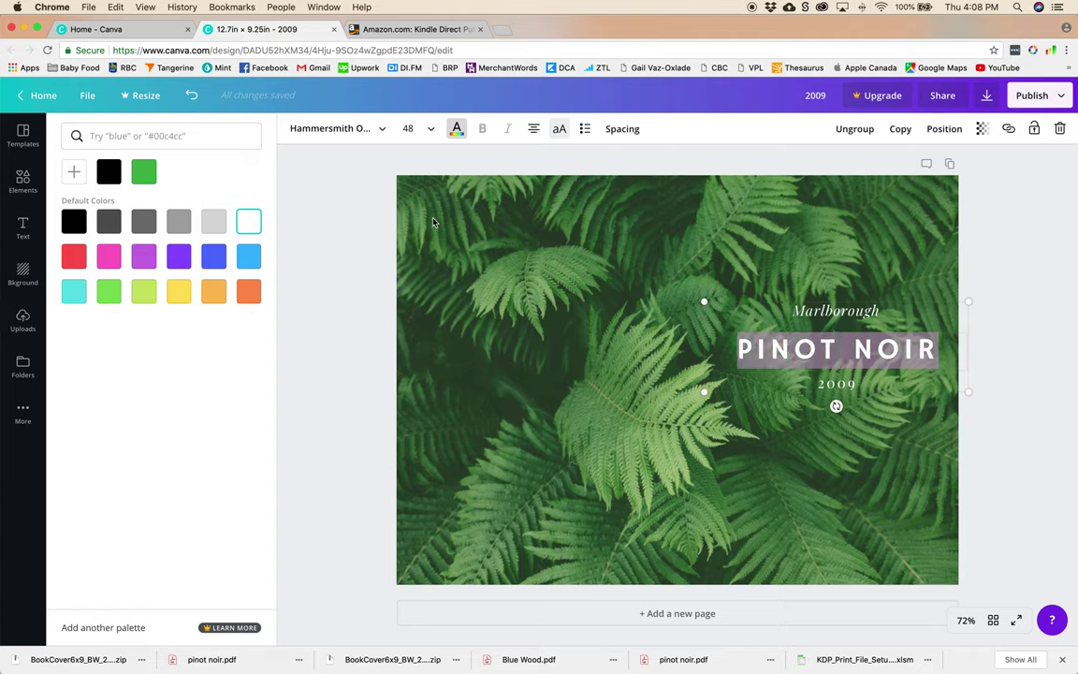
{"action": "left_click", "coordinate": [383, 129]}
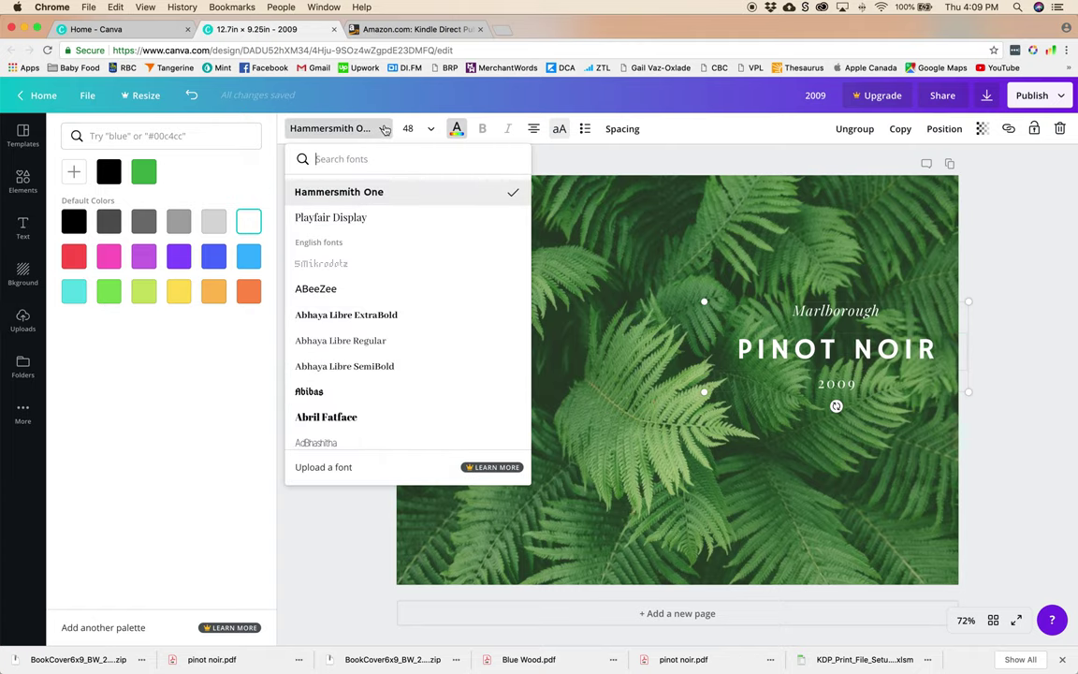
Keep the font unchanged and retype the lines as 'Lined', 'NATURE' and 'JOURNAL'
{"action": "left_click", "coordinate": [383, 129]}
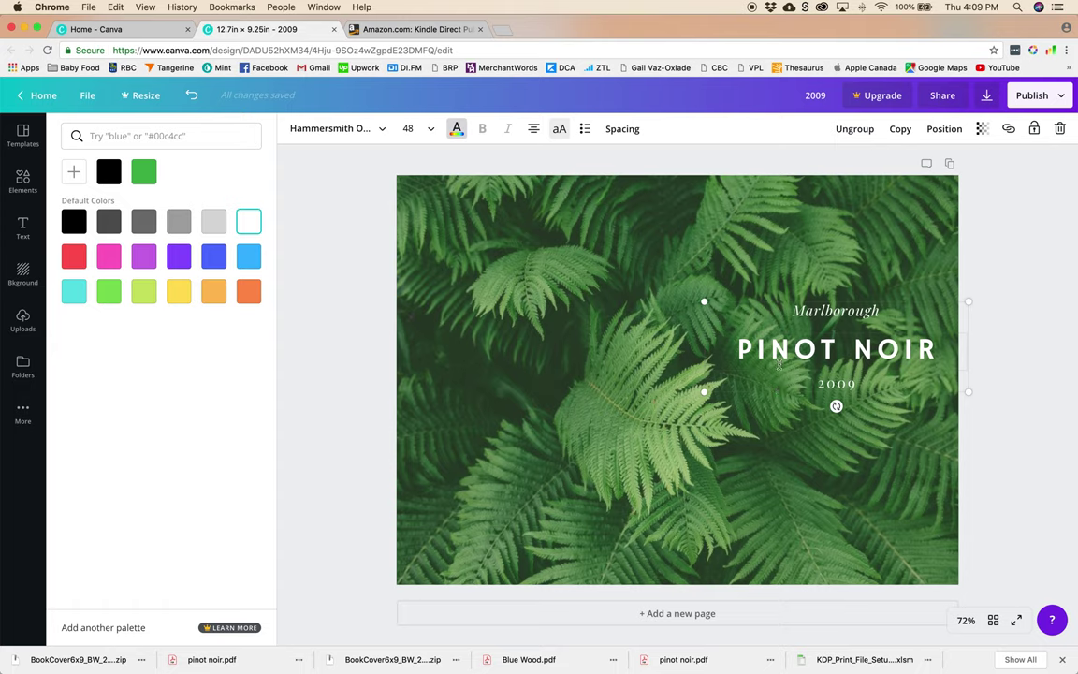
{"action": "double_click", "coordinate": [835, 310]}
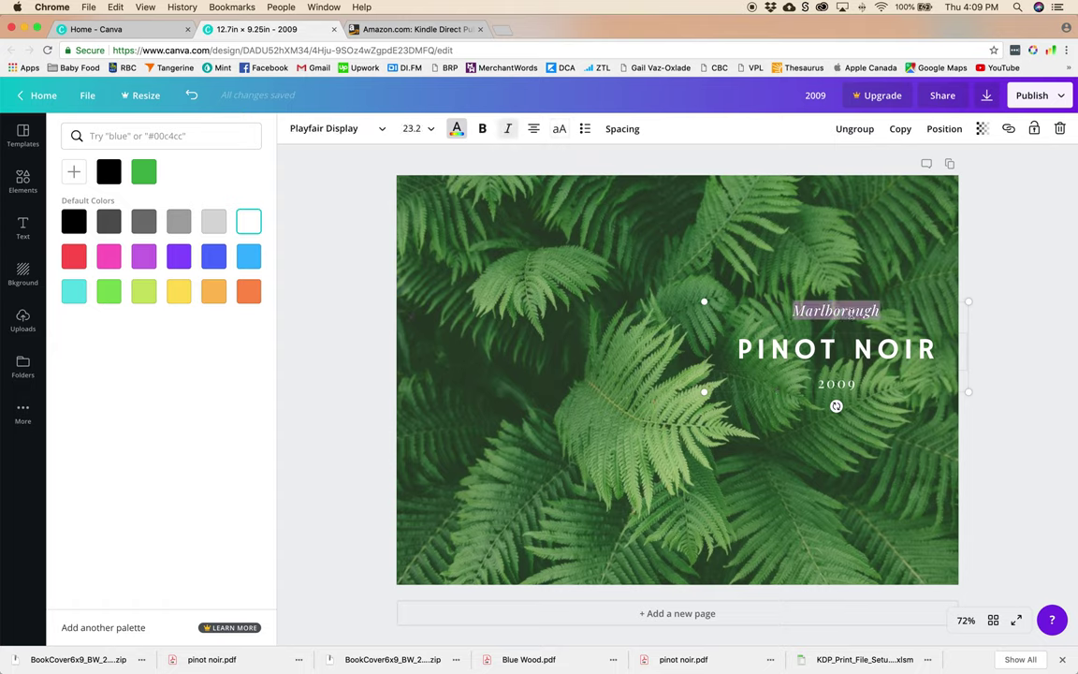
{"action": "type", "text": "Lined"}
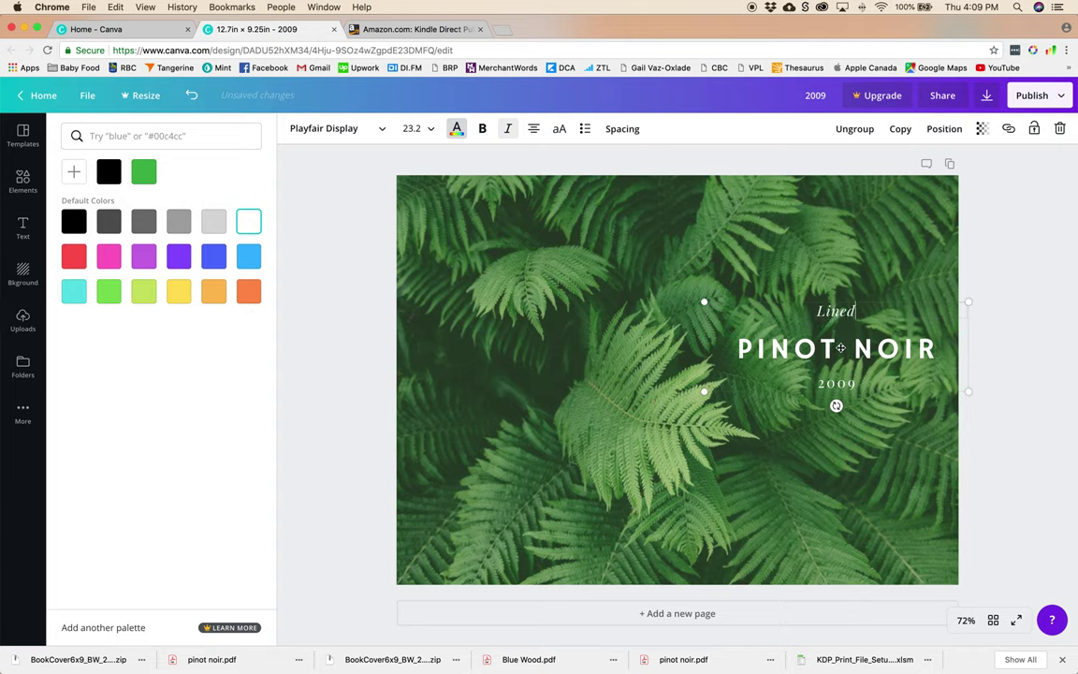
{"action": "double_click", "coordinate": [822, 348]}
{"action": "type", "text": "NATURE"}
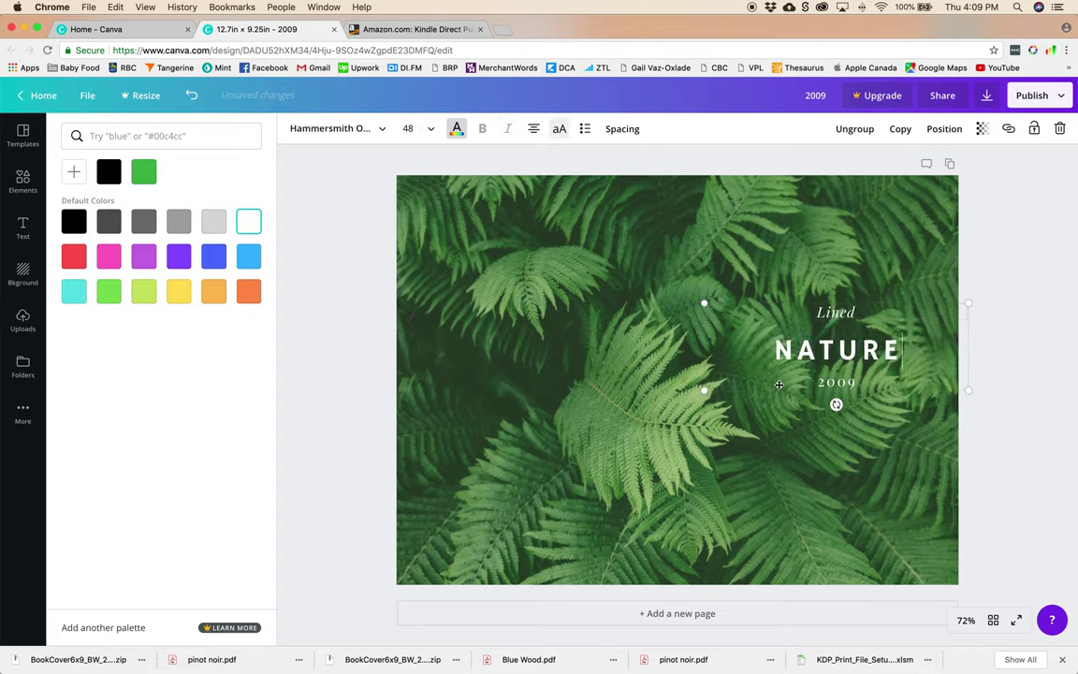
{"action": "double_click", "coordinate": [829, 382]}
{"action": "type", "text": "JOURNAL"}
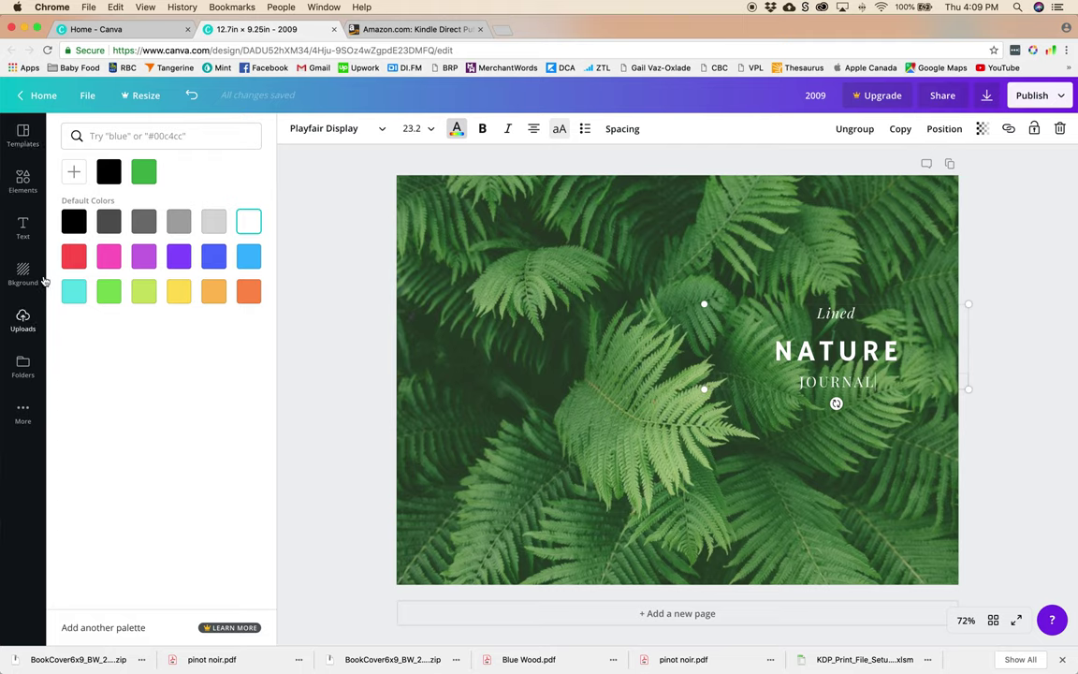
{"action": "left_click", "coordinate": [22, 183]}
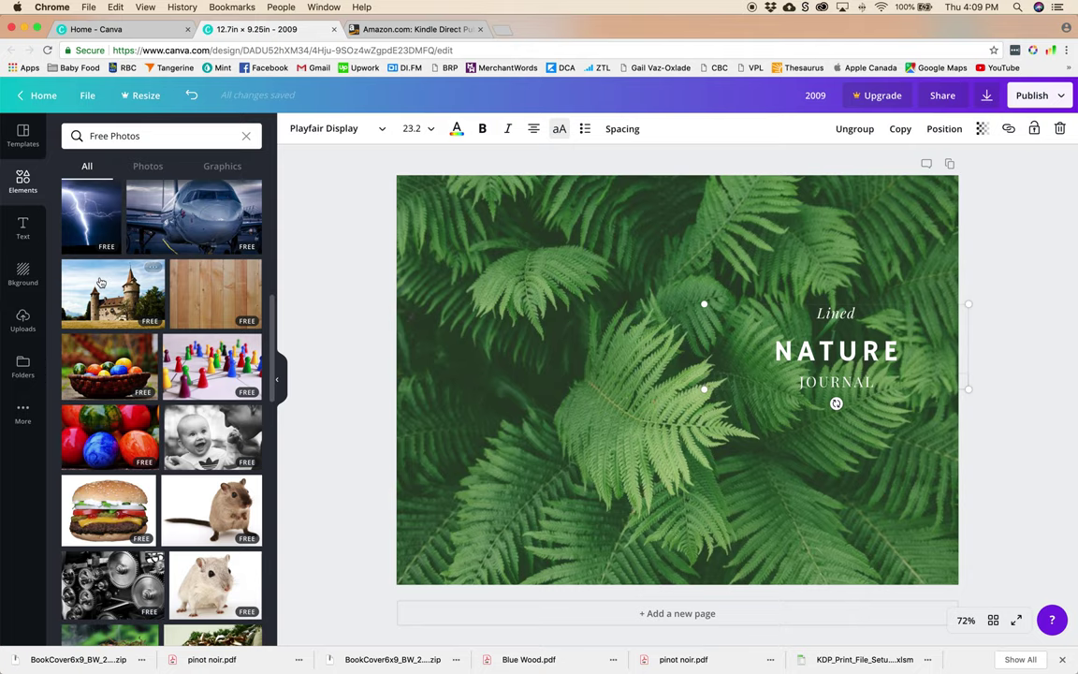
Clear the Free Photos search and browse the Elements categories
{"action": "left_click", "coordinate": [245, 136]}
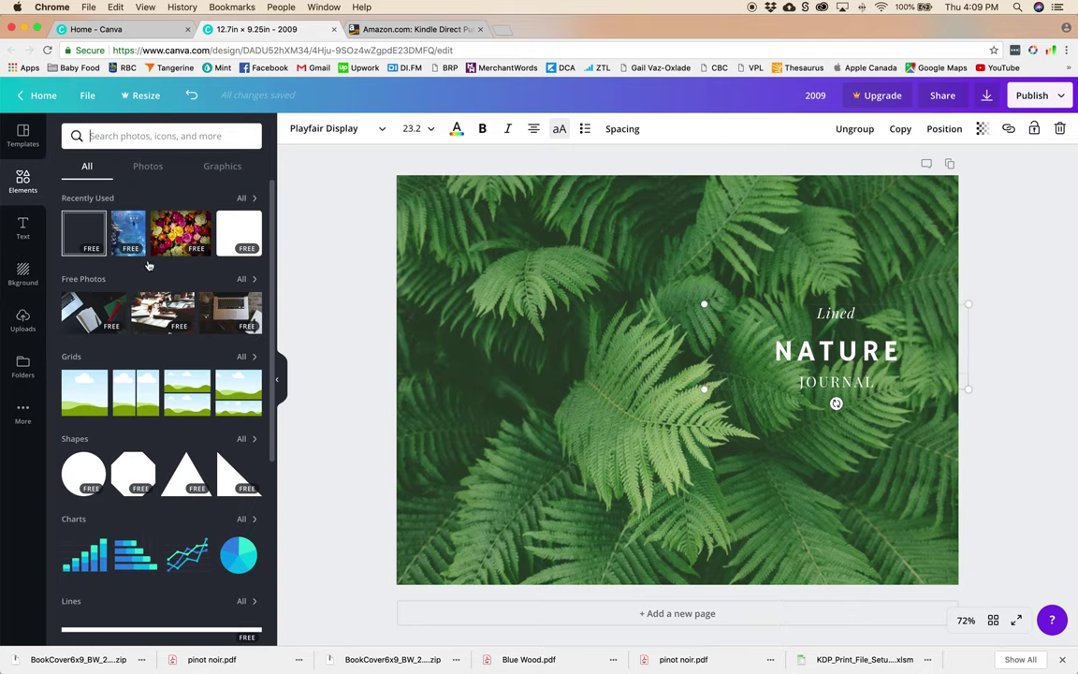
{"action": "scroll", "coordinate": [138, 363], "scroll_direction": "down", "scroll_amount": 3}
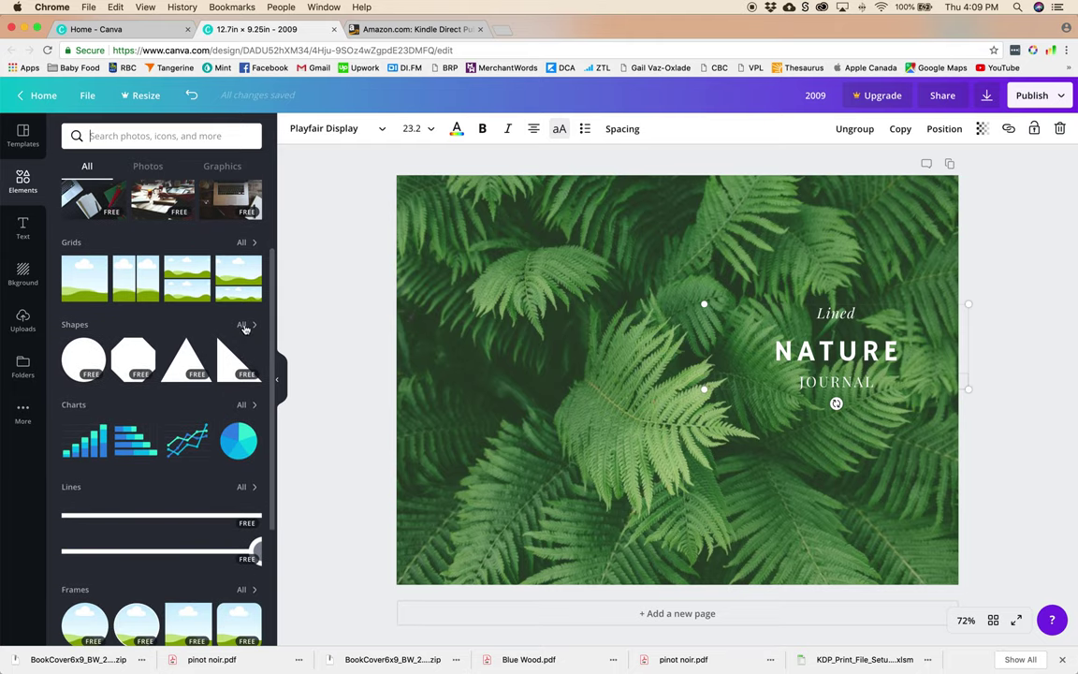
{"action": "scroll", "coordinate": [157, 357], "scroll_direction": "up", "scroll_amount": 3}
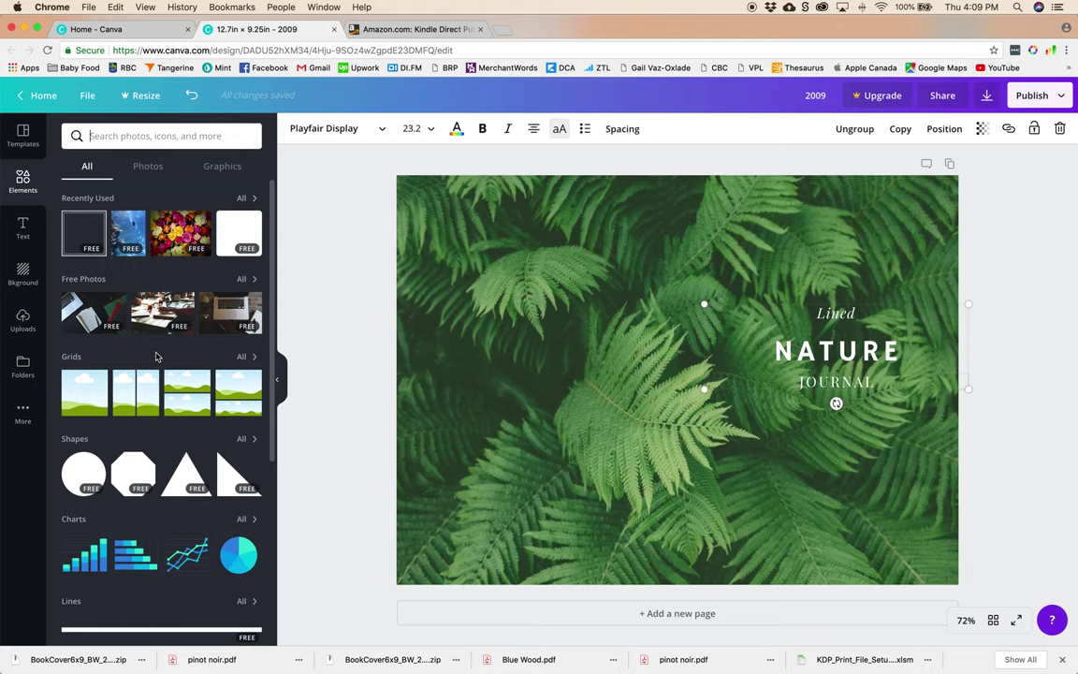
{"action": "scroll", "coordinate": [154, 369], "scroll_direction": "down", "scroll_amount": 7}
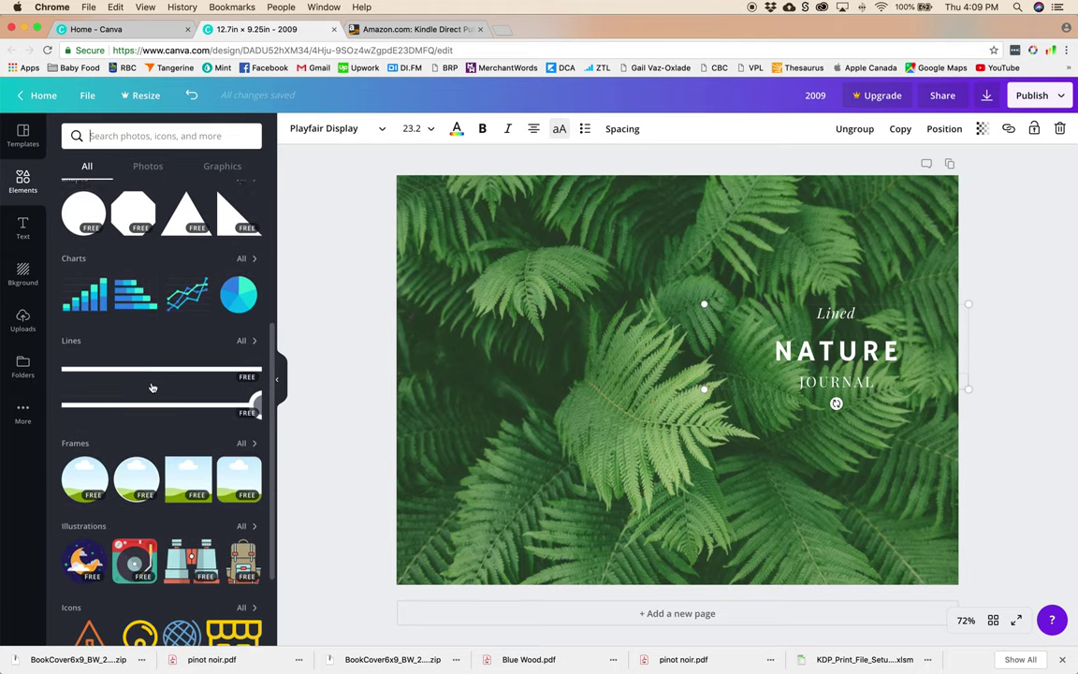
{"action": "scroll", "coordinate": [152, 387], "scroll_direction": "down", "scroll_amount": 4}
{"action": "scroll", "coordinate": [152, 387], "scroll_direction": "up", "scroll_amount": 9}
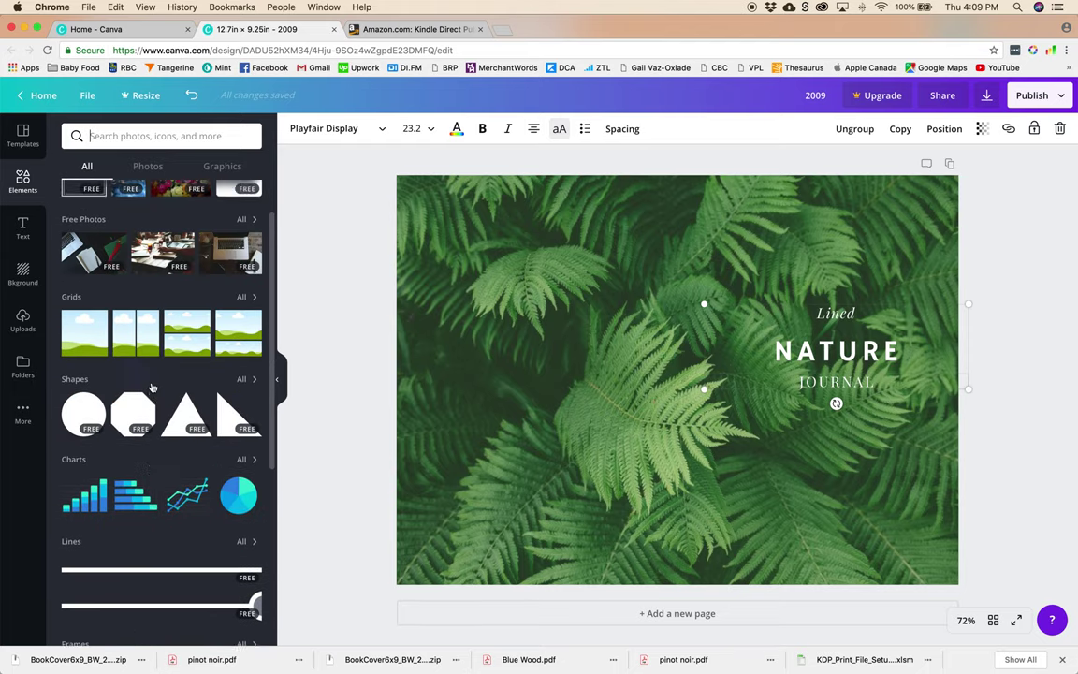
{"action": "scroll", "coordinate": [153, 388], "scroll_direction": "up", "scroll_amount": 2}
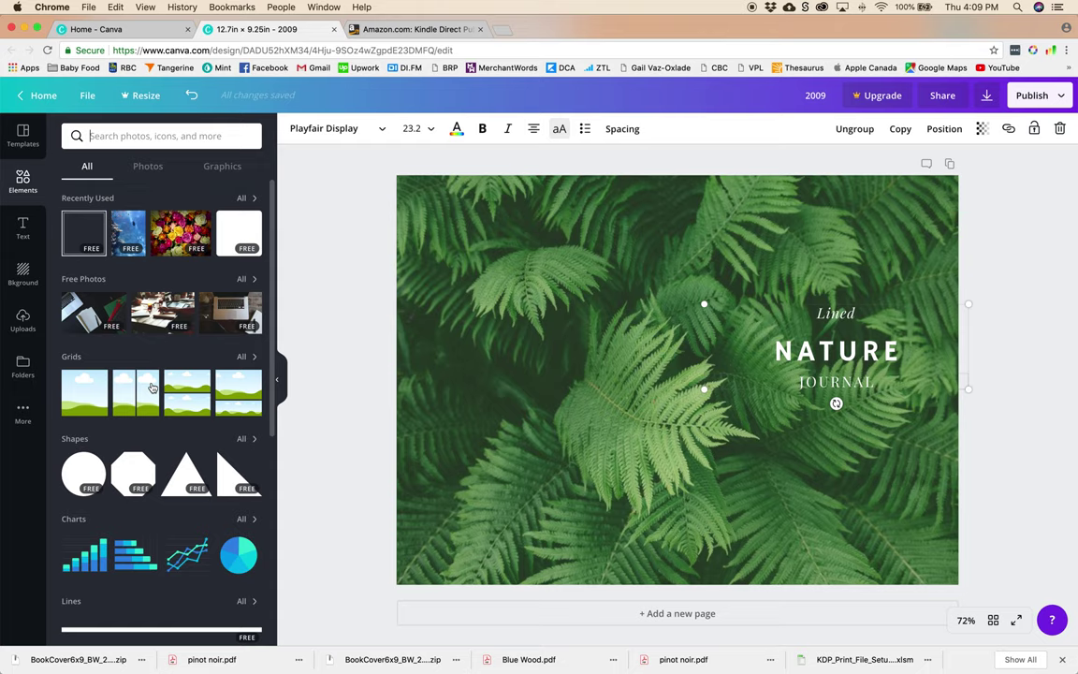
Show all shapes and scroll down to the white double-border frame
{"action": "left_click", "coordinate": [241, 438]}
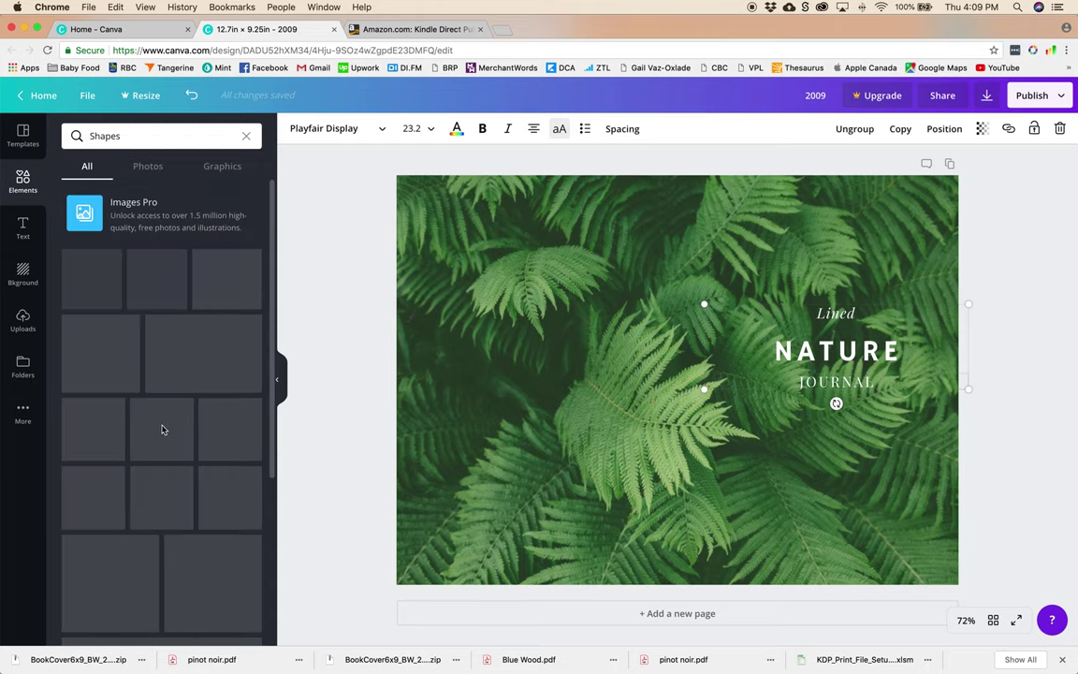
{"action": "scroll", "coordinate": [162, 429], "scroll_direction": "down", "scroll_amount": 5}
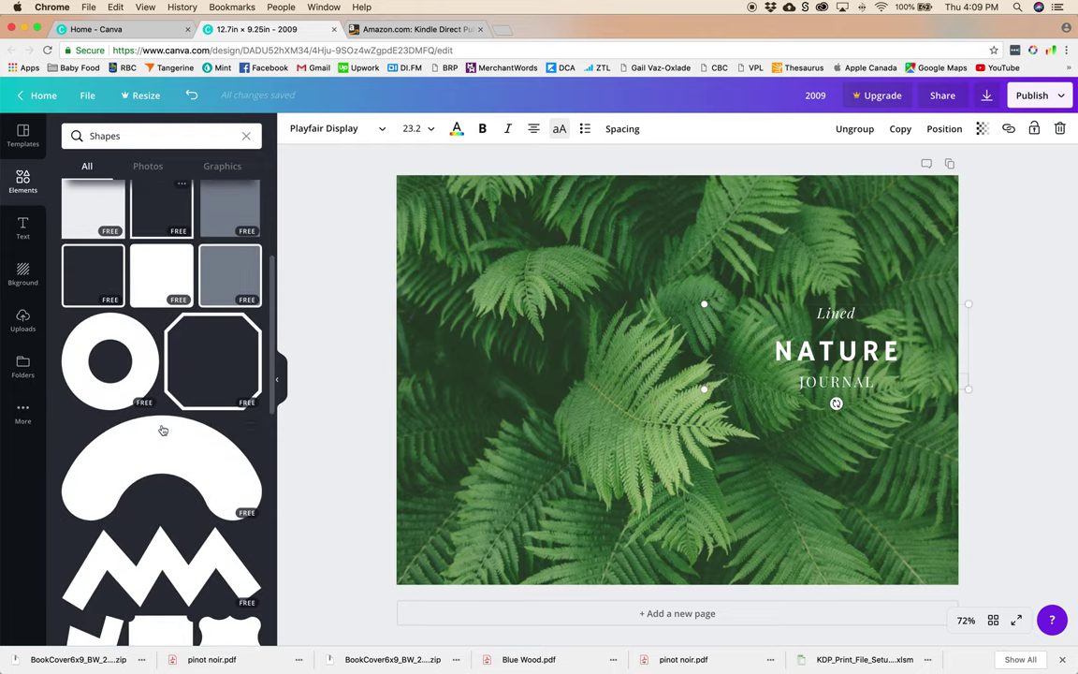
{"action": "scroll", "coordinate": [162, 430], "scroll_direction": "down", "scroll_amount": 15}
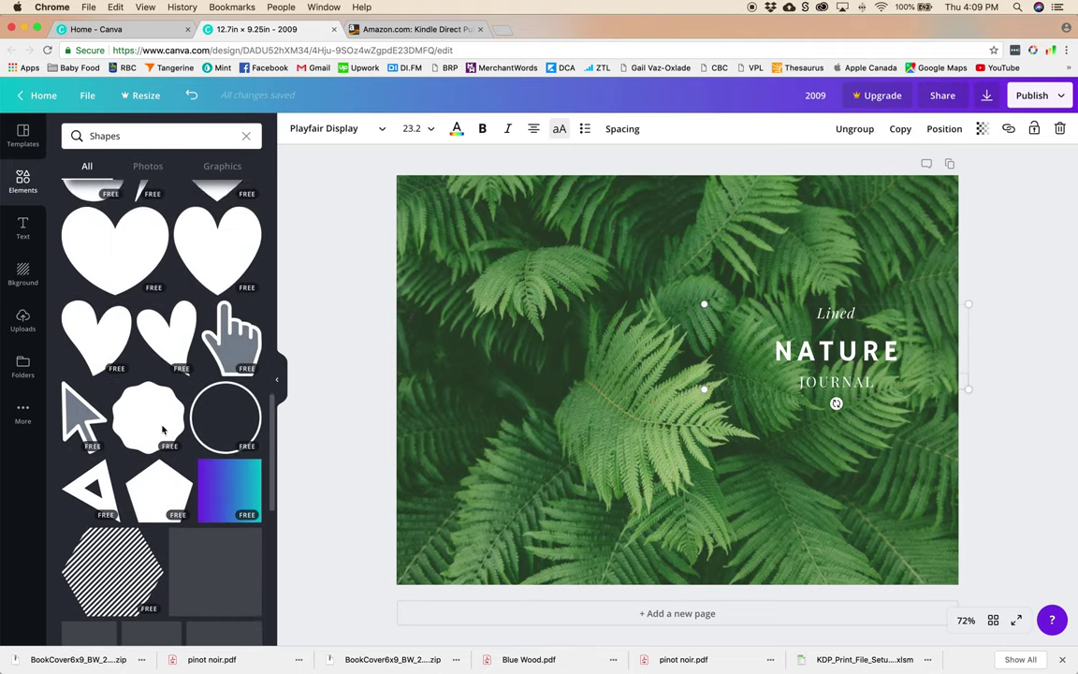
{"action": "scroll", "coordinate": [162, 430], "scroll_direction": "down", "scroll_amount": 10}
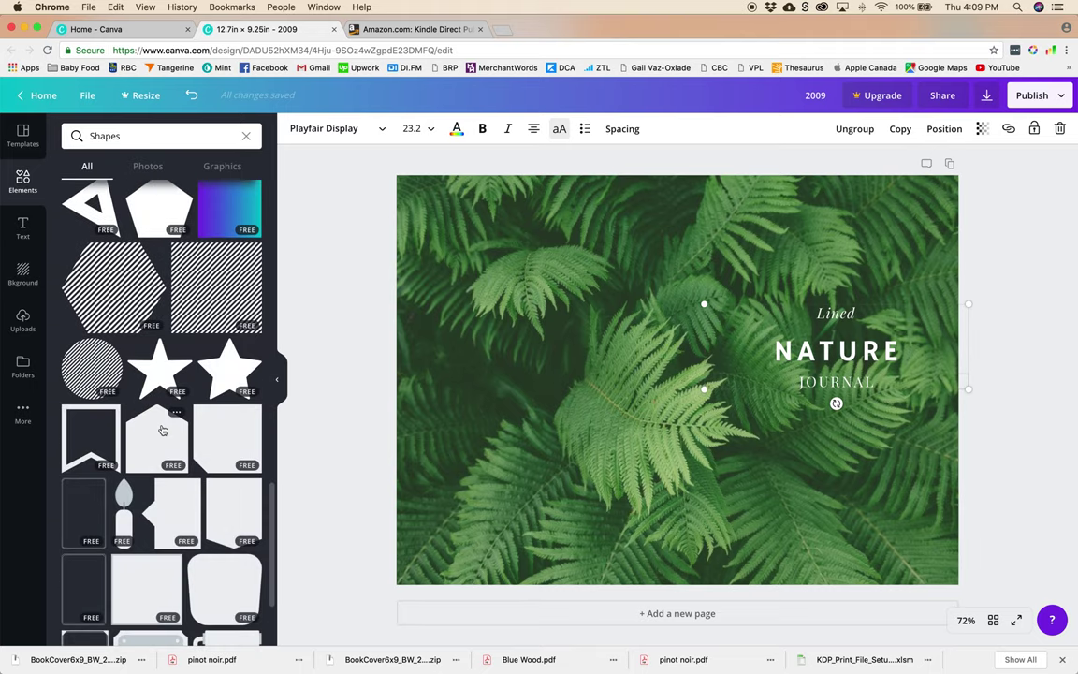
{"action": "scroll", "coordinate": [162, 429], "scroll_direction": "down", "scroll_amount": 7}
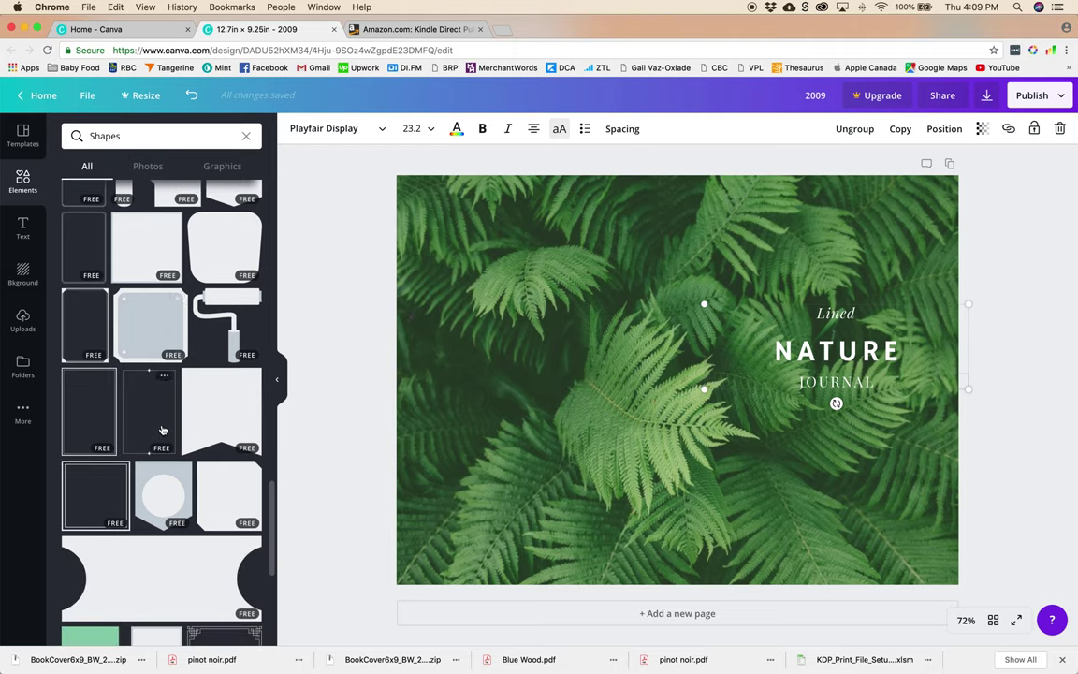
{"action": "scroll", "coordinate": [162, 430], "scroll_direction": "down", "scroll_amount": 3}
Add the double-border frame, resize it and nudge it snugly around the 'Lined NATURE JOURNAL' title
{"action": "left_click", "coordinate": [96, 381]}
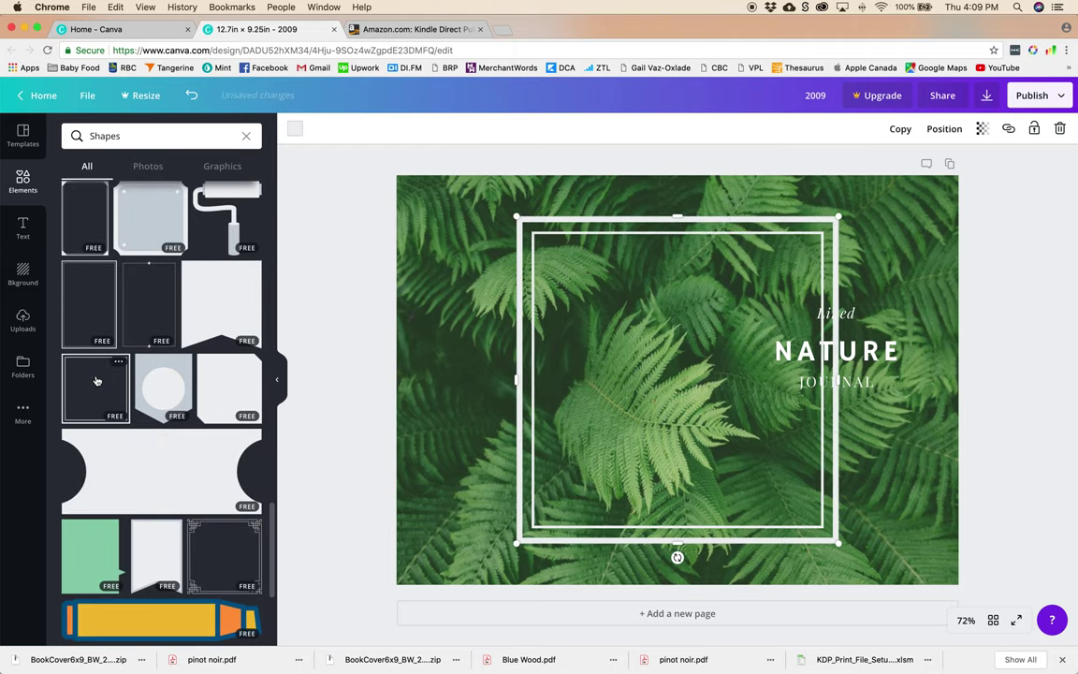
{"action": "left_click_drag", "start_coordinate": [514, 217], "coordinate": [653, 355]}
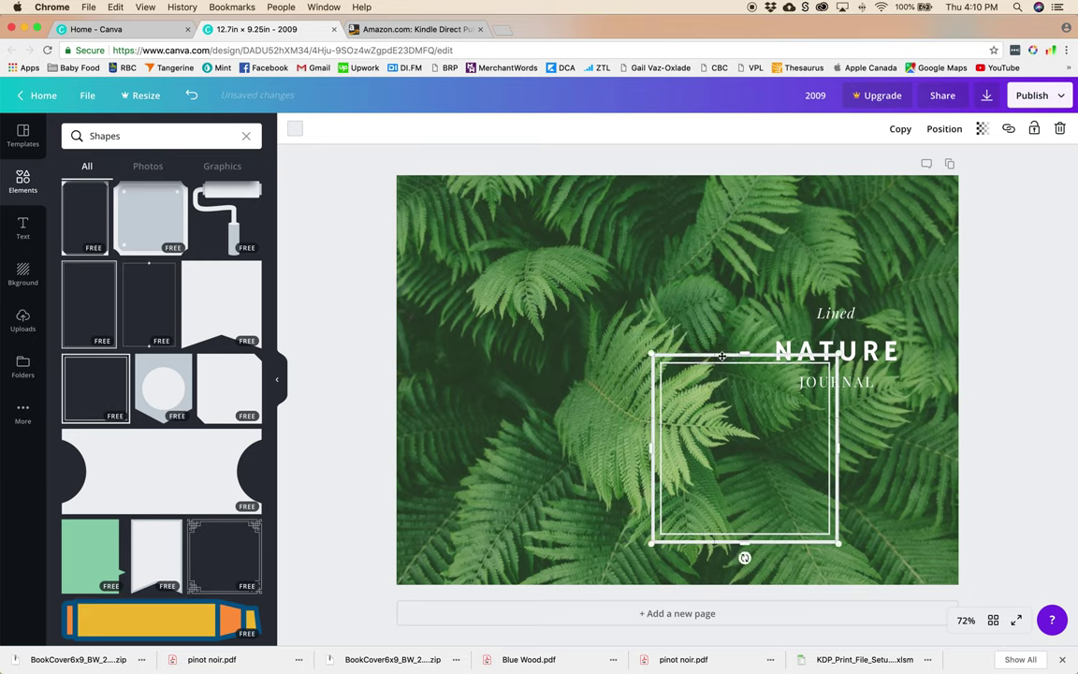
{"action": "left_click_drag", "start_coordinate": [736, 361], "coordinate": [813, 280]}
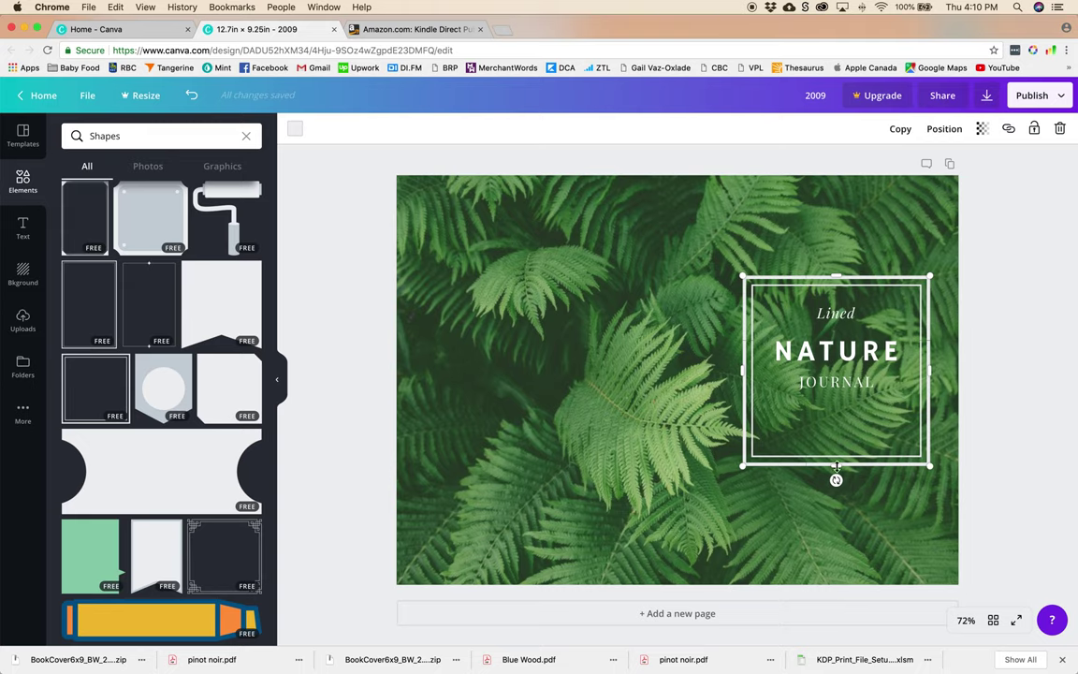
{"action": "left_click_drag", "start_coordinate": [835, 457], "coordinate": [832, 426]}
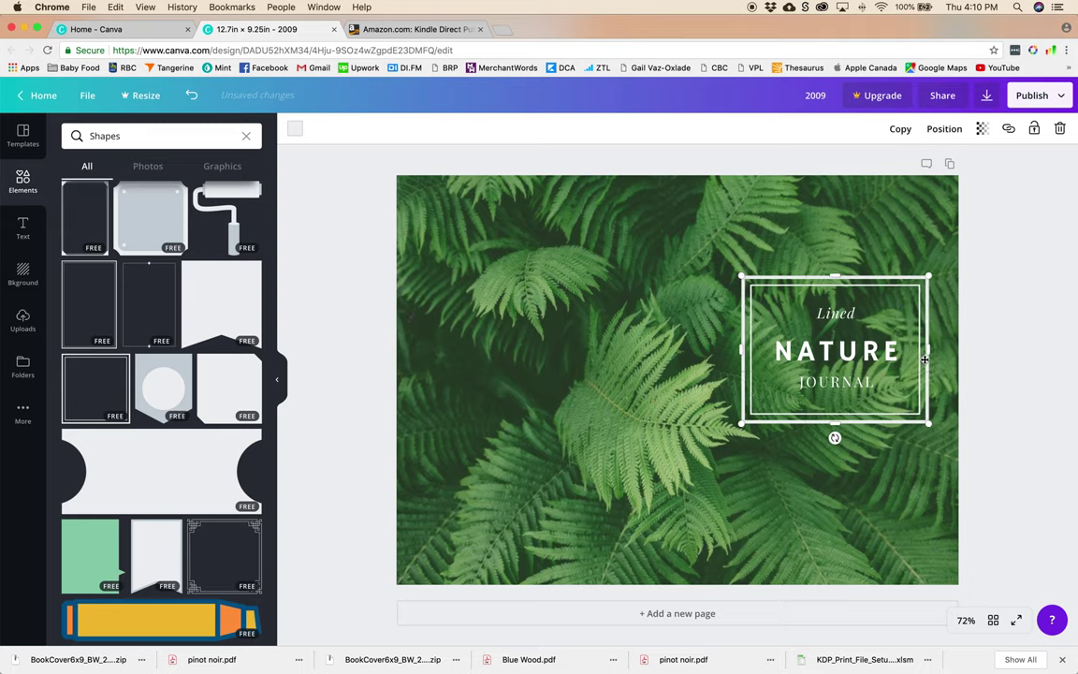
{"action": "key", "text": "Up"}
{"action": "key", "text": "Up"}
{"action": "key", "text": "Up"}
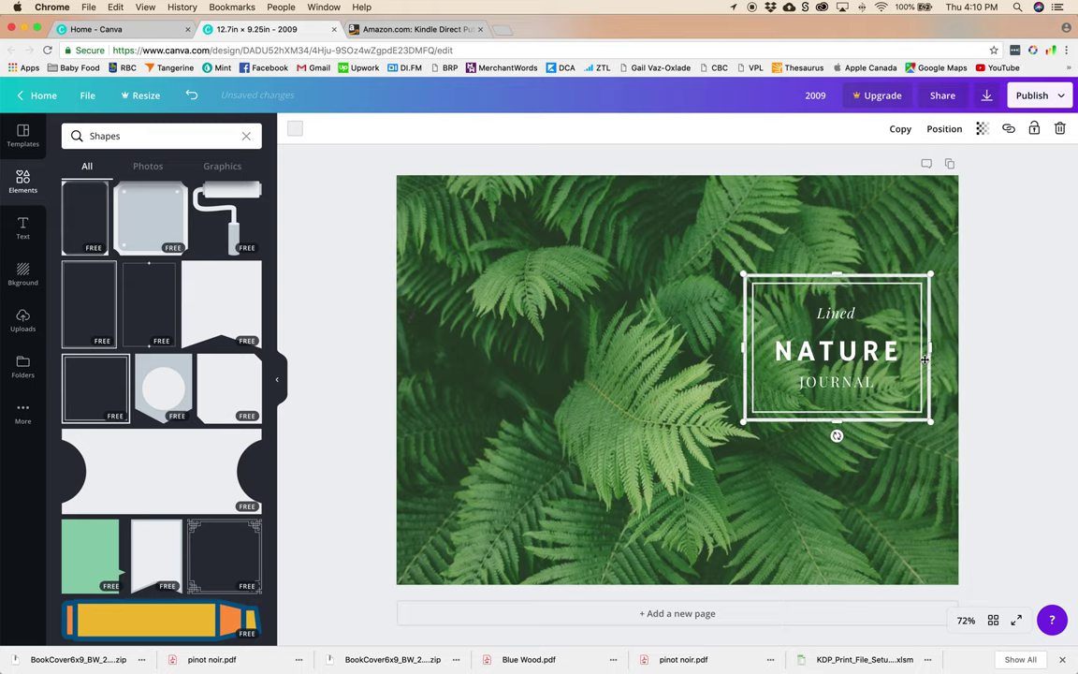
{"action": "key", "text": "Left"}
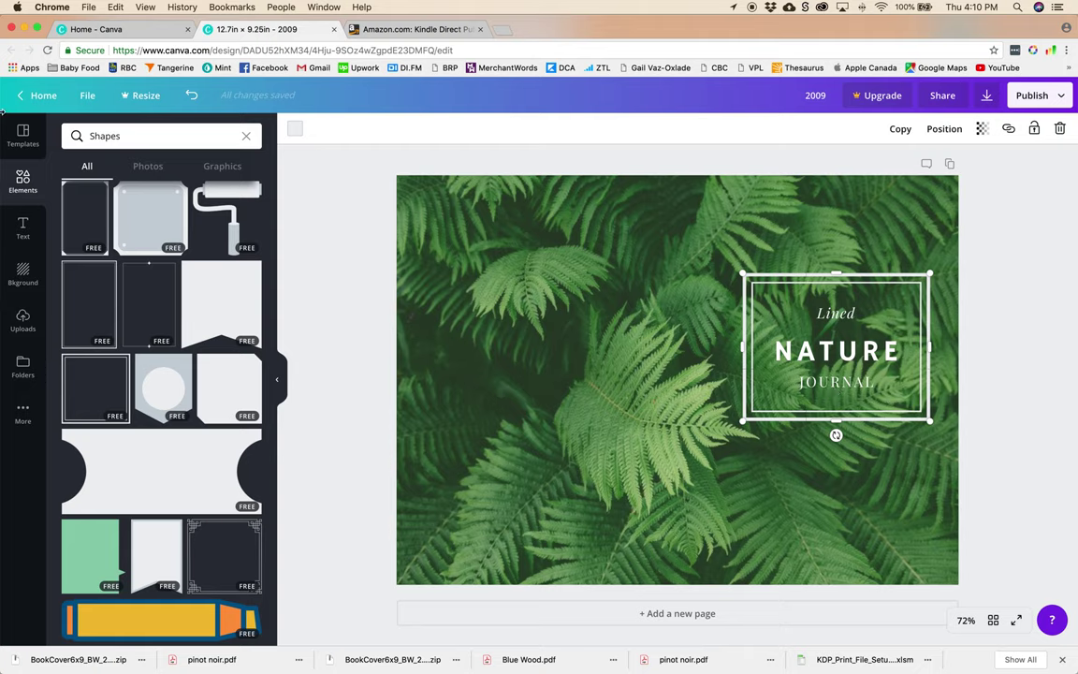
Add a body text box from the Text panel, drag it aside, then delete it
{"action": "left_click", "coordinate": [25, 229]}
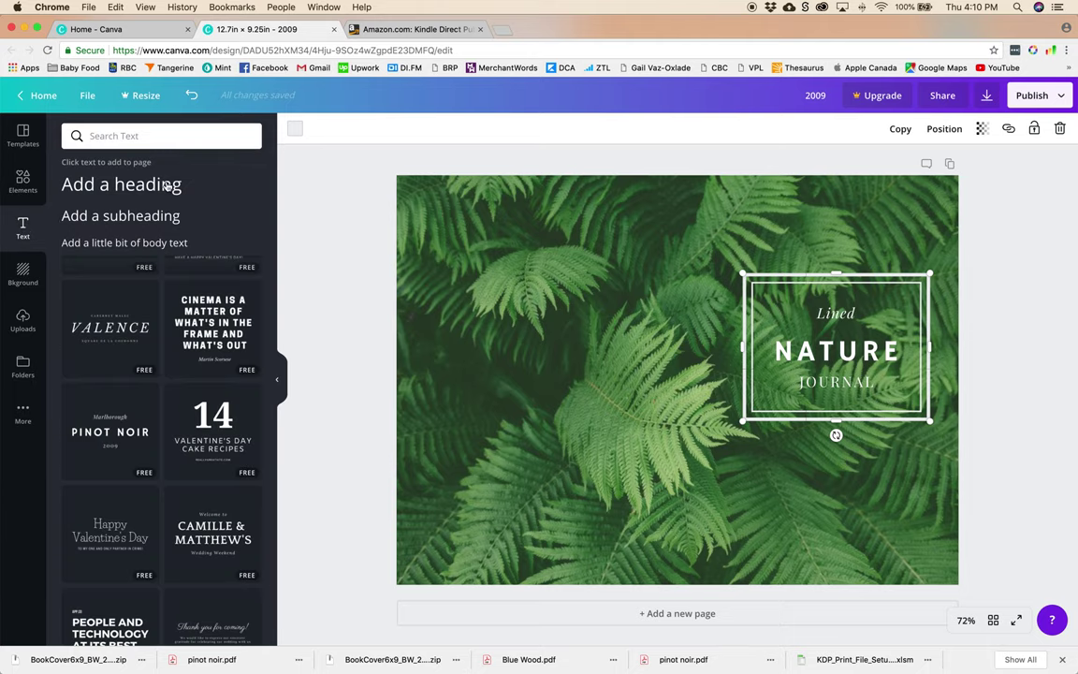
{"action": "left_click", "coordinate": [134, 243]}
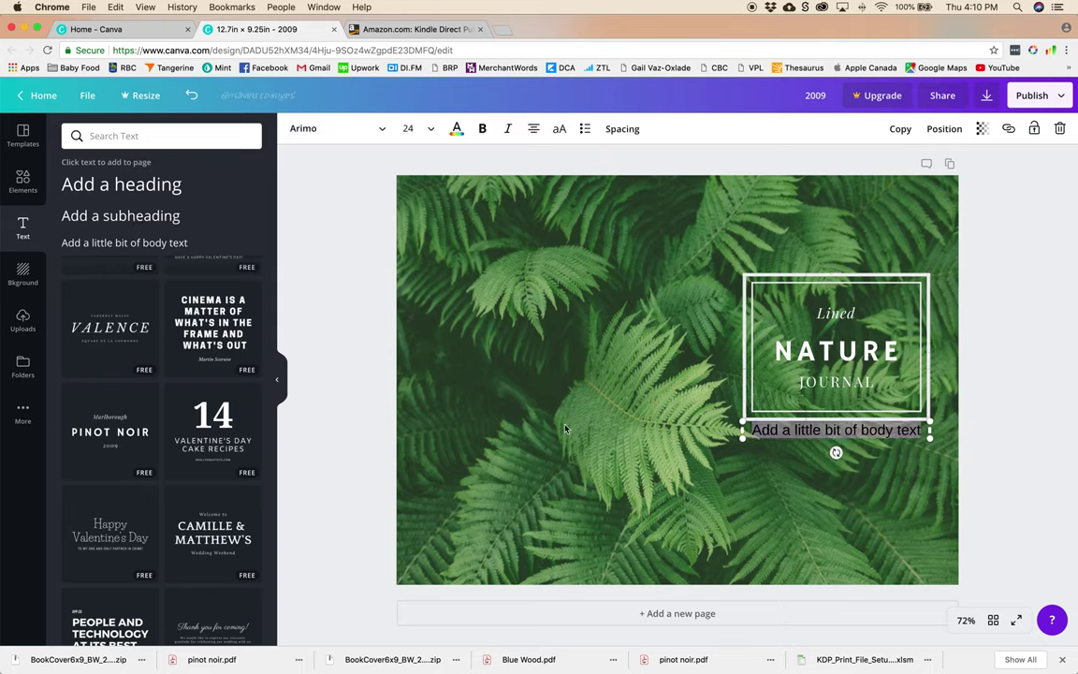
{"action": "left_click_drag", "start_coordinate": [729, 417], "coordinate": [424, 211]}
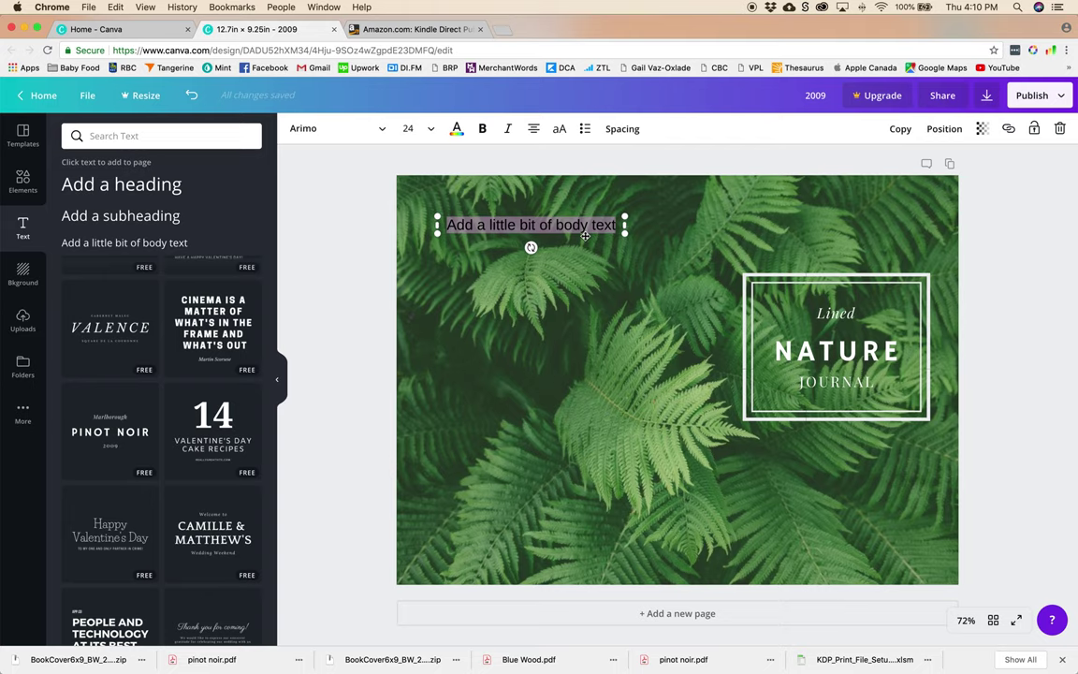
{"action": "key", "text": "Delete"}
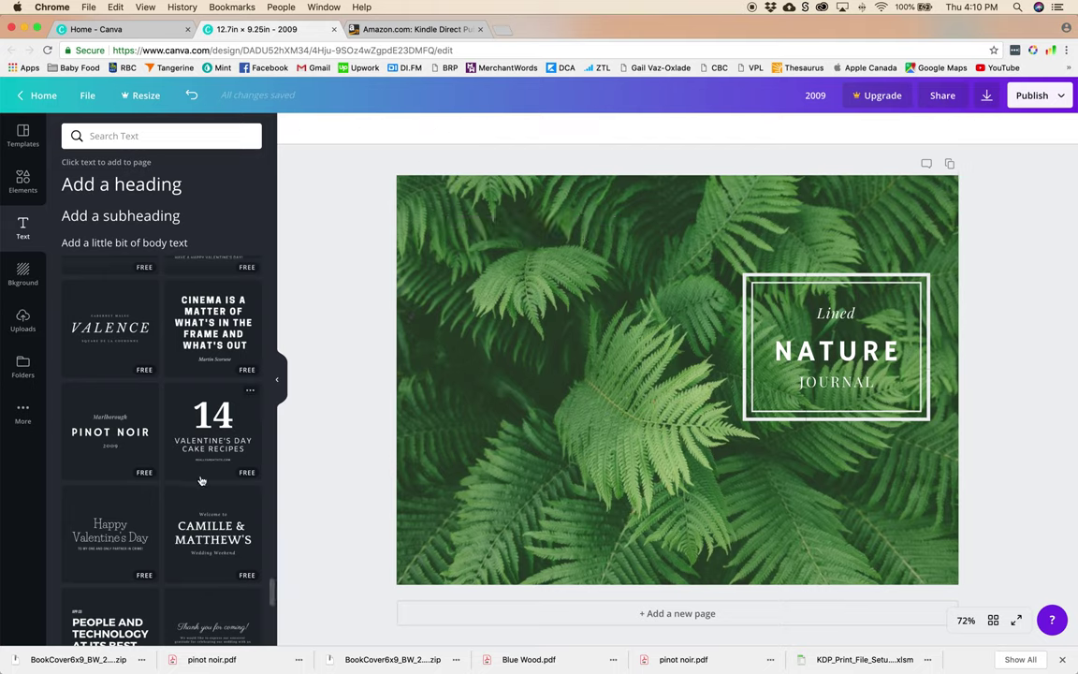
Scroll the text templates to the Valence design and drag it onto the cover's left side
{"action": "scroll", "coordinate": [200, 480], "scroll_direction": "down", "scroll_amount": 5}
{"action": "scroll", "coordinate": [200, 480], "scroll_direction": "up", "scroll_amount": 2}
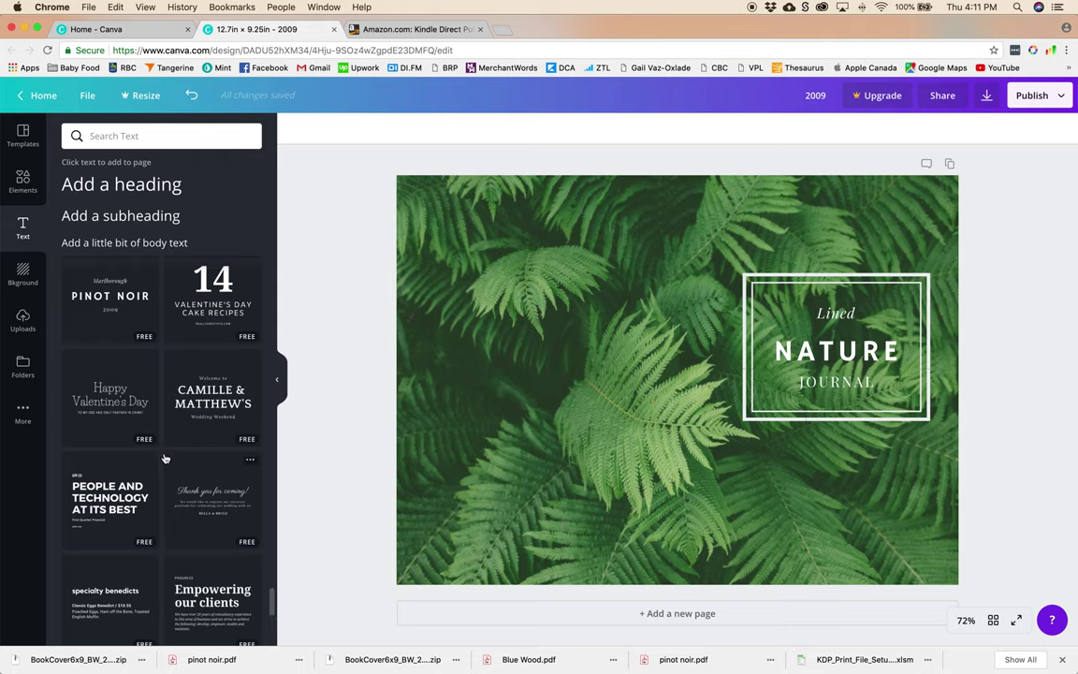
{"action": "scroll", "coordinate": [165, 459], "scroll_direction": "down", "scroll_amount": 2}
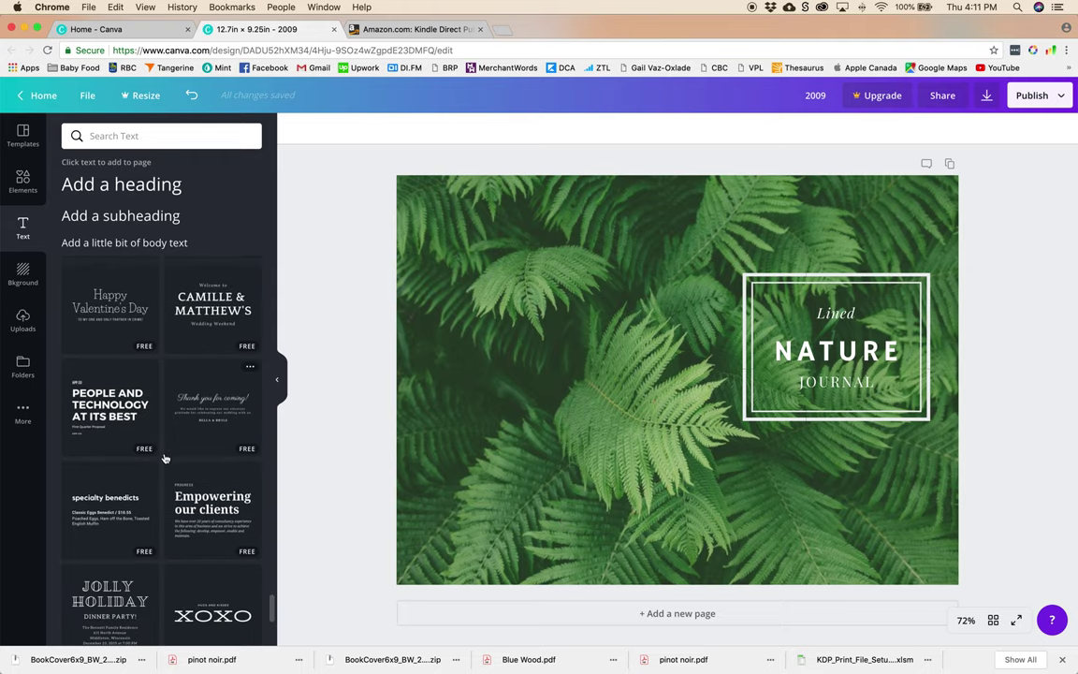
{"action": "scroll", "coordinate": [165, 458], "scroll_direction": "down", "scroll_amount": 7}
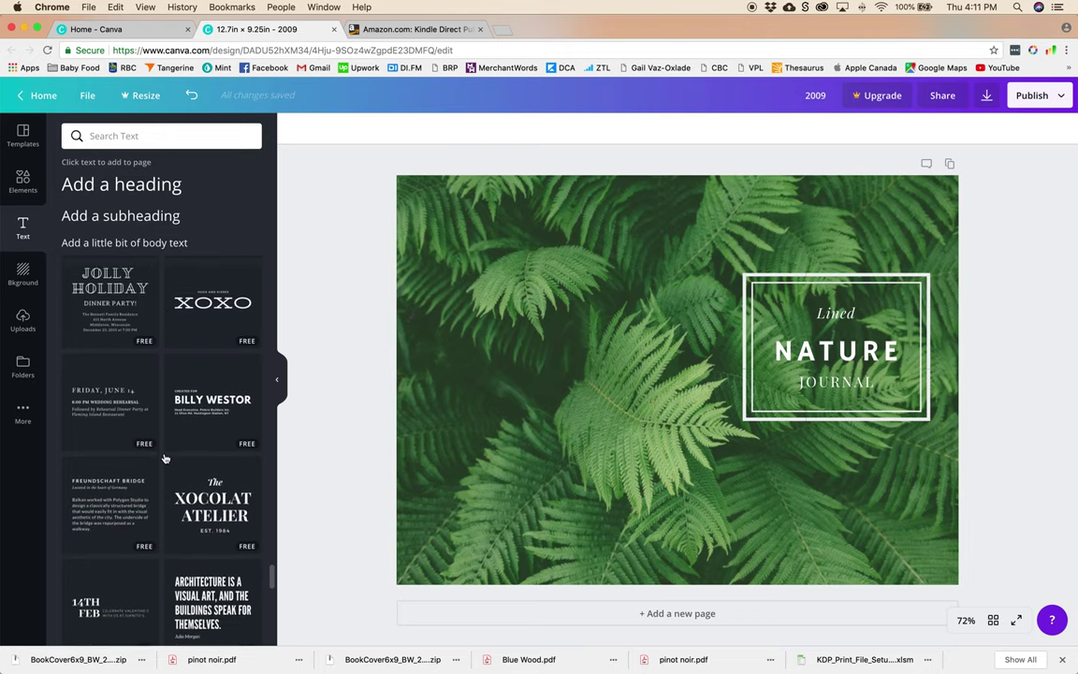
{"action": "scroll", "coordinate": [165, 459], "scroll_direction": "down", "scroll_amount": 4}
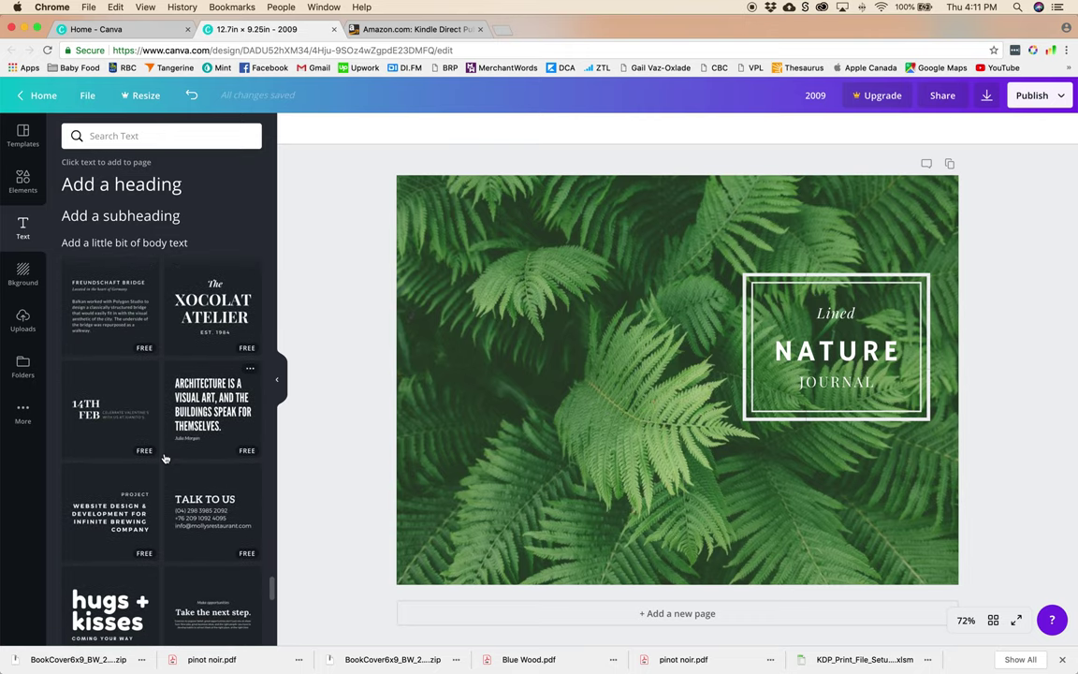
{"action": "scroll", "coordinate": [165, 458], "scroll_direction": "down", "scroll_amount": 3}
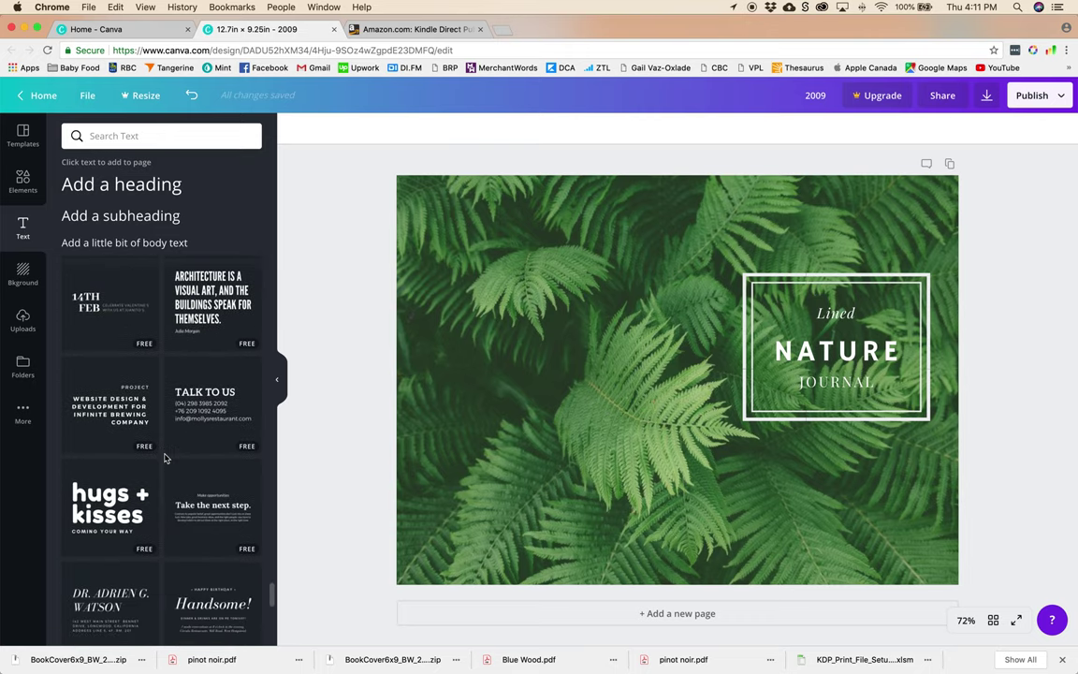
{"action": "scroll", "coordinate": [165, 458], "scroll_direction": "down", "scroll_amount": 4}
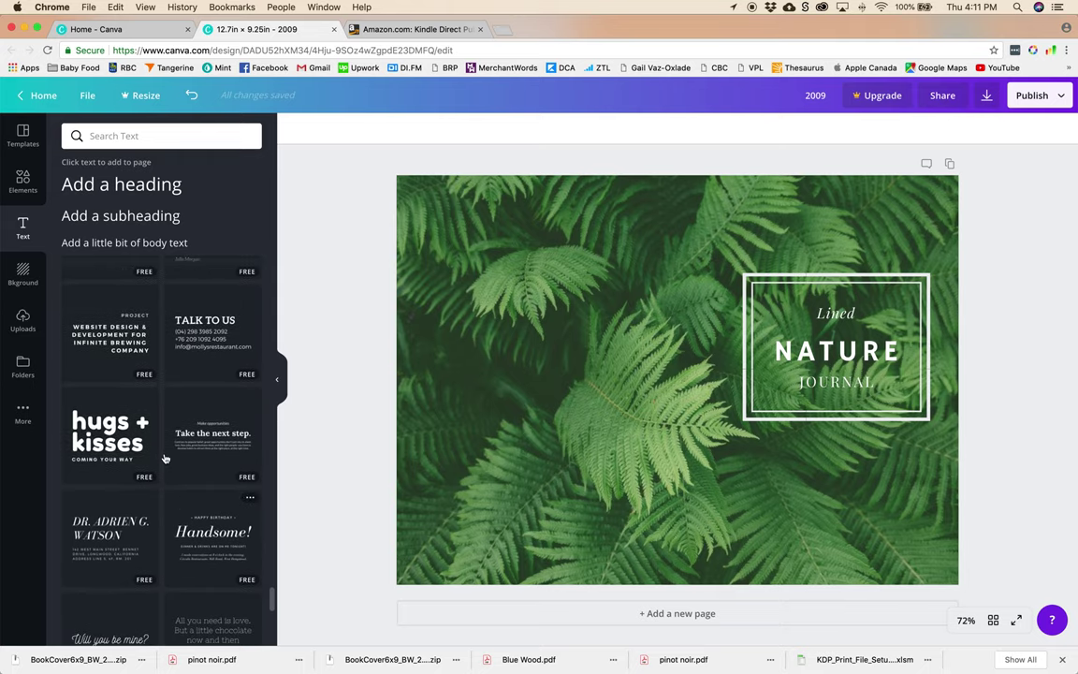
{"action": "scroll", "coordinate": [164, 459], "scroll_direction": "down", "scroll_amount": 5}
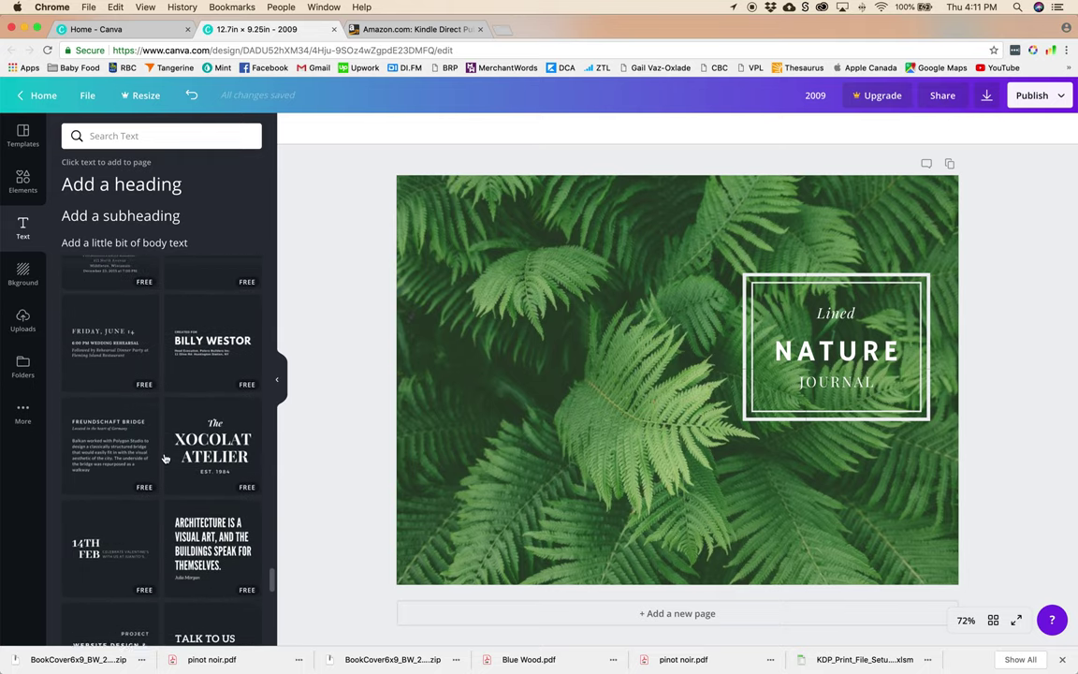
{"action": "scroll", "coordinate": [165, 459], "scroll_direction": "up", "scroll_amount": 1}
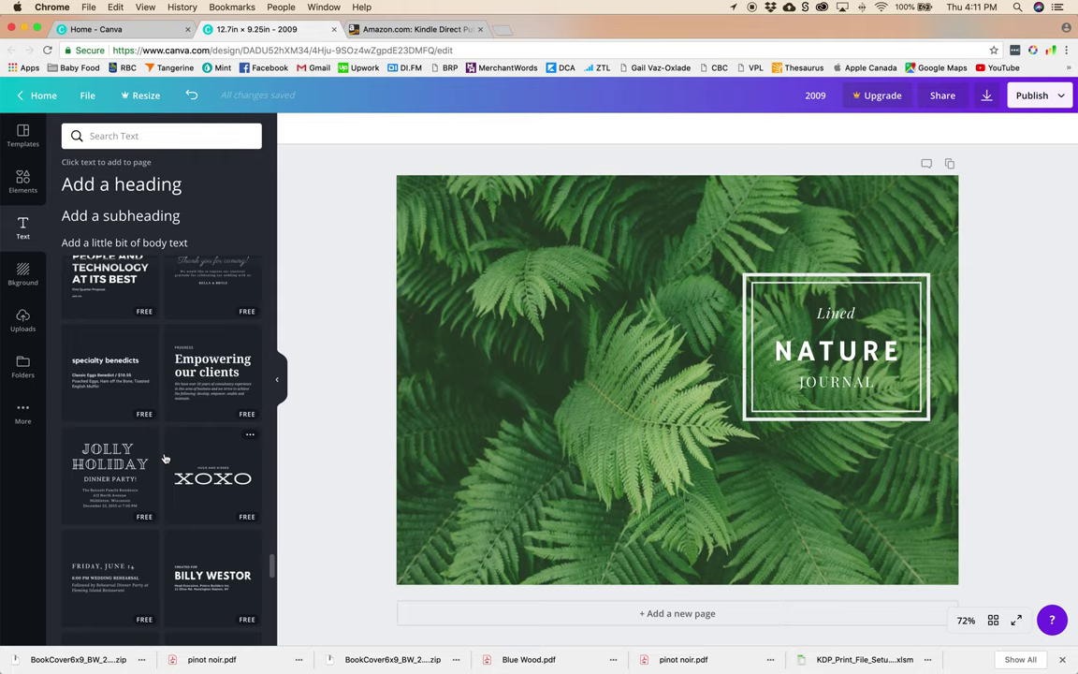
{"action": "scroll", "coordinate": [165, 458], "scroll_direction": "up", "scroll_amount": 1}
{"action": "scroll", "coordinate": [165, 458], "scroll_direction": "down", "scroll_amount": 1}
{"action": "scroll", "coordinate": [163, 462], "scroll_direction": "up", "scroll_amount": 3}
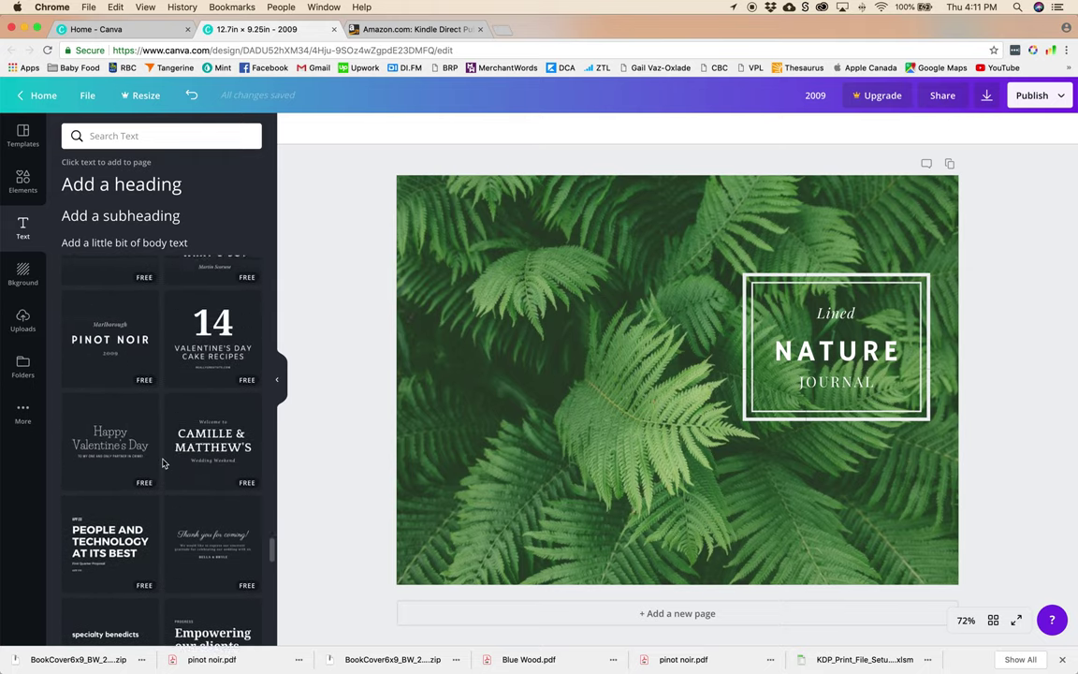
{"action": "scroll", "coordinate": [163, 460], "scroll_direction": "up", "scroll_amount": 3}
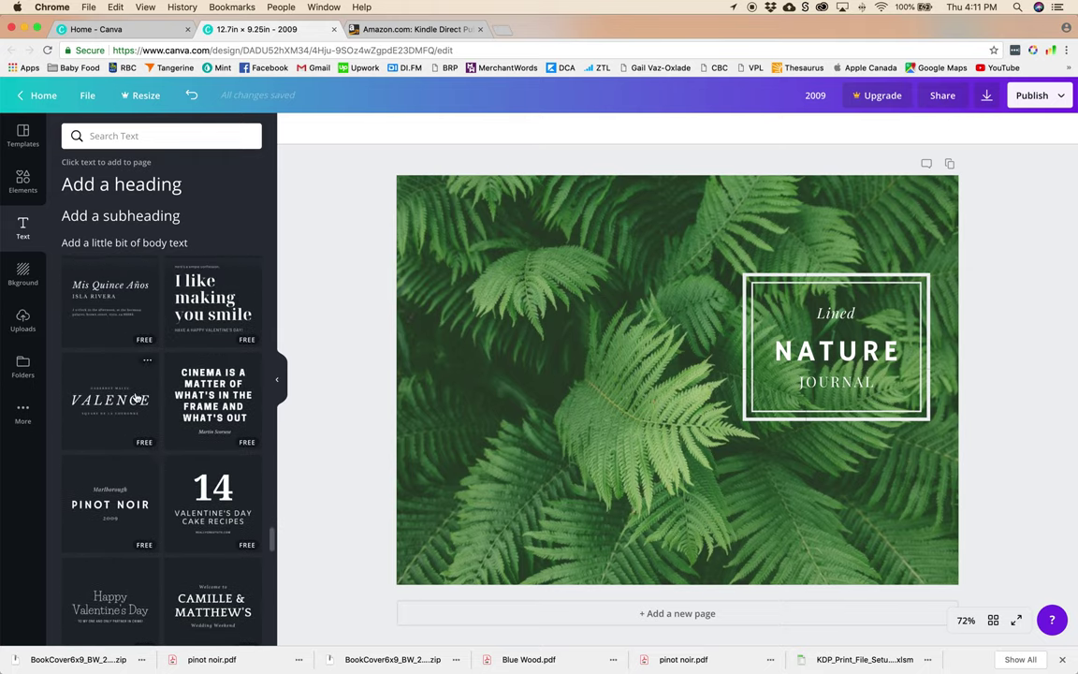
{"action": "left_click_drag", "start_coordinate": [127, 398], "coordinate": [576, 506]}
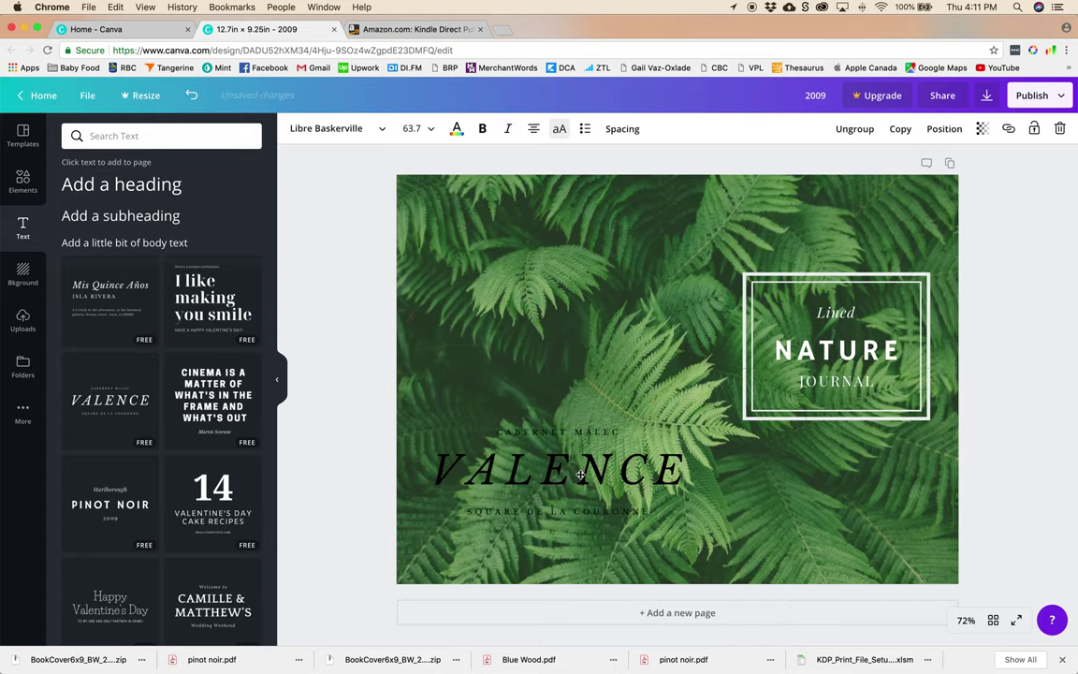
Make the VALENCE word white
{"action": "double_click", "coordinate": [505, 468]}
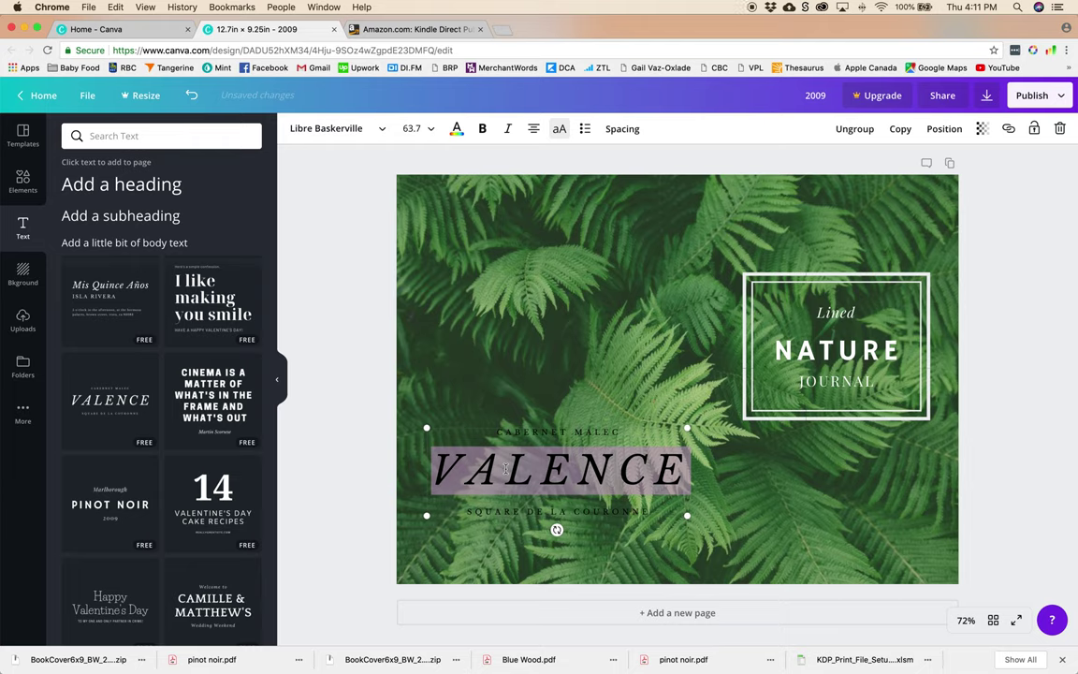
{"action": "left_click", "coordinate": [456, 128]}
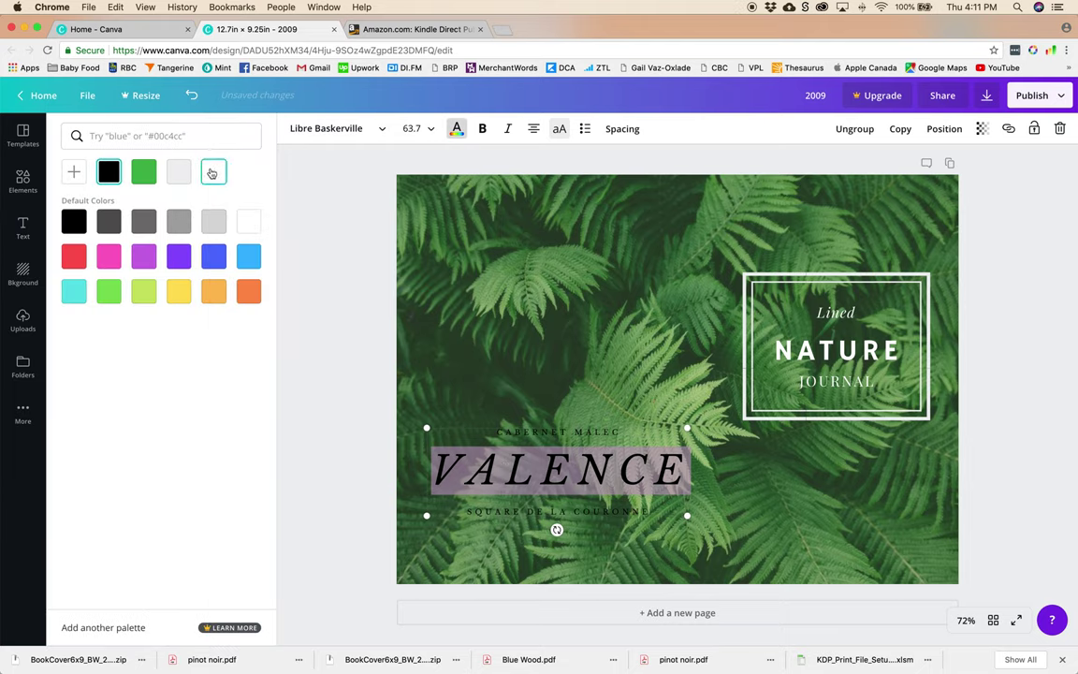
{"action": "left_click", "coordinate": [212, 173]}
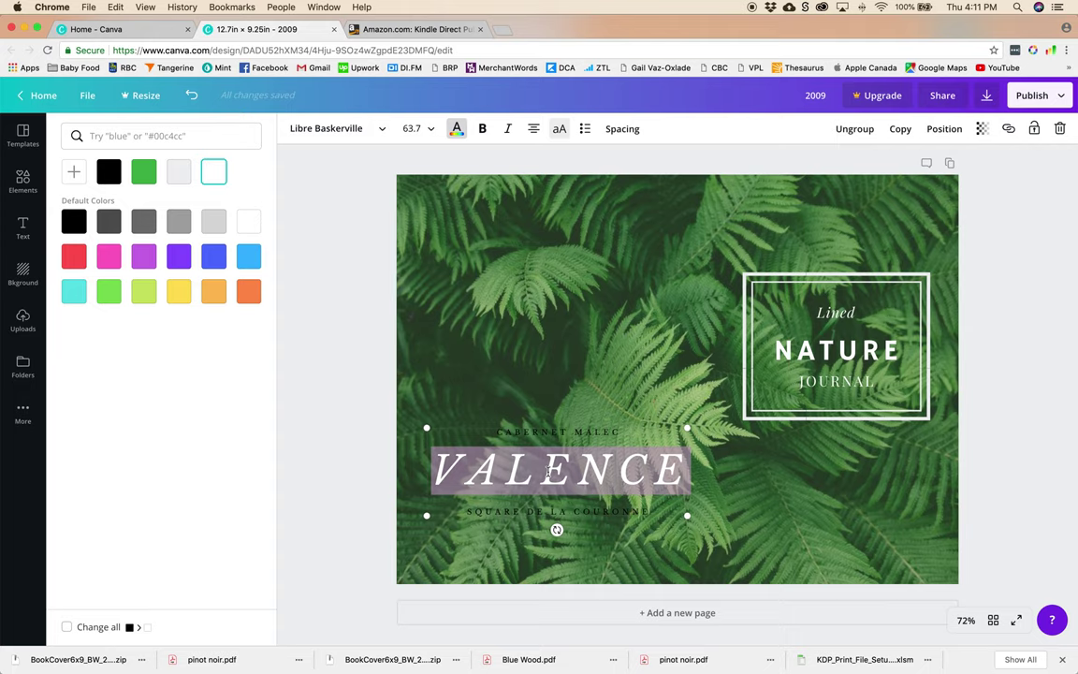
Replace VALENCE with the word 'BEAUTIFUL', correcting a typo
{"action": "left_click", "coordinate": [550, 471]}
{"action": "double_click", "coordinate": [550, 471]}
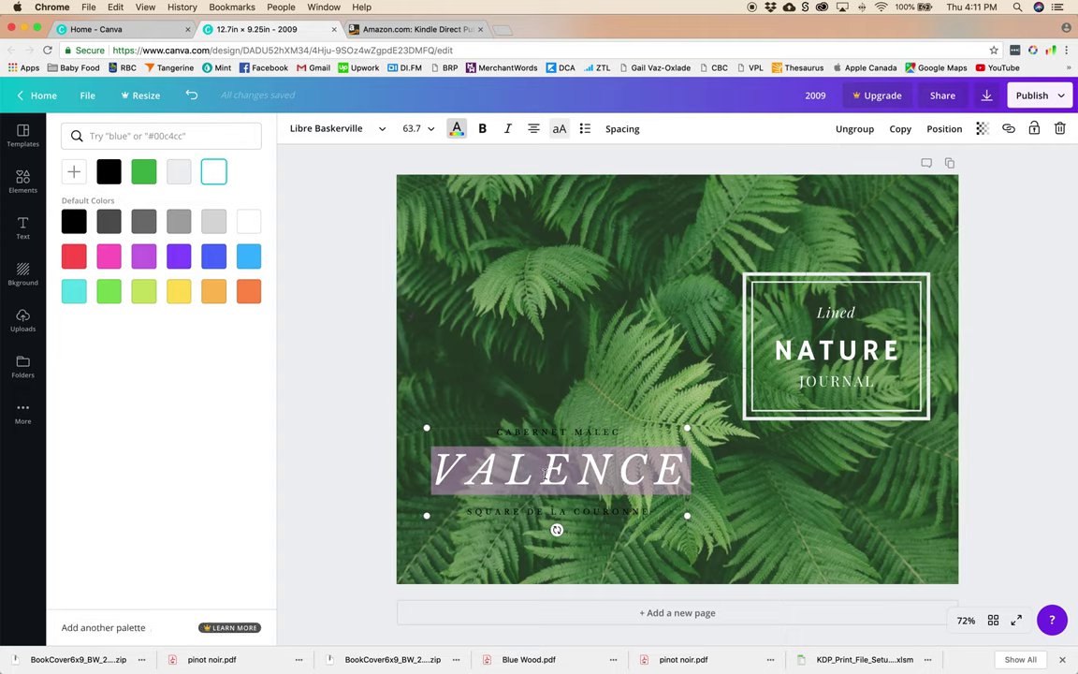
{"action": "type", "text": "B"}
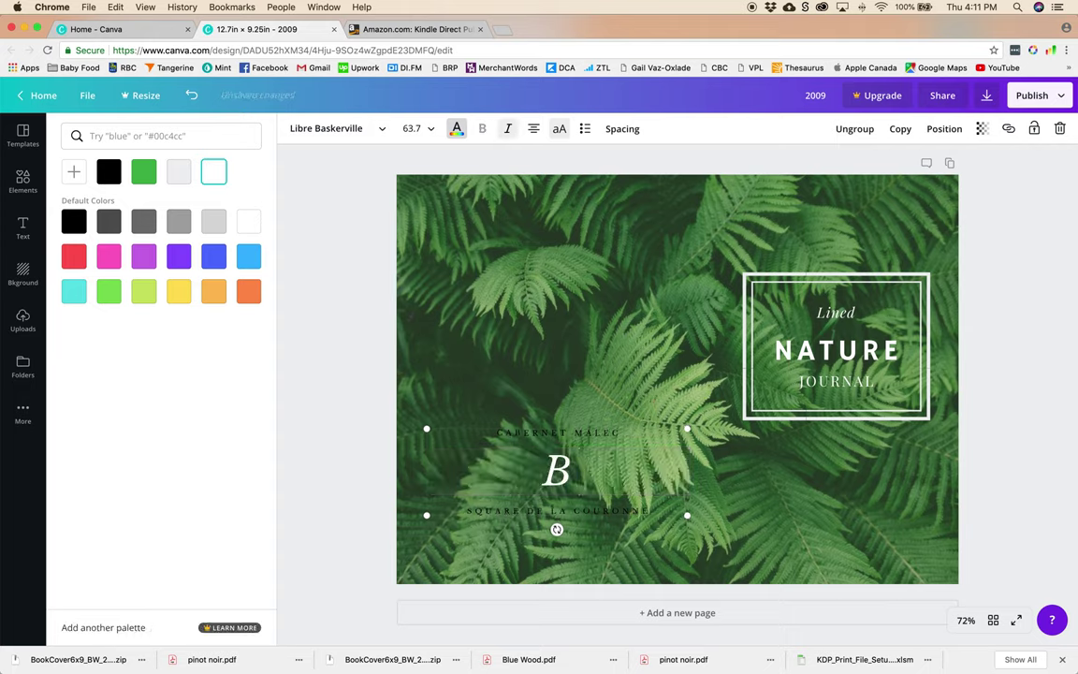
{"action": "type", "text": "EAUTIFU"}
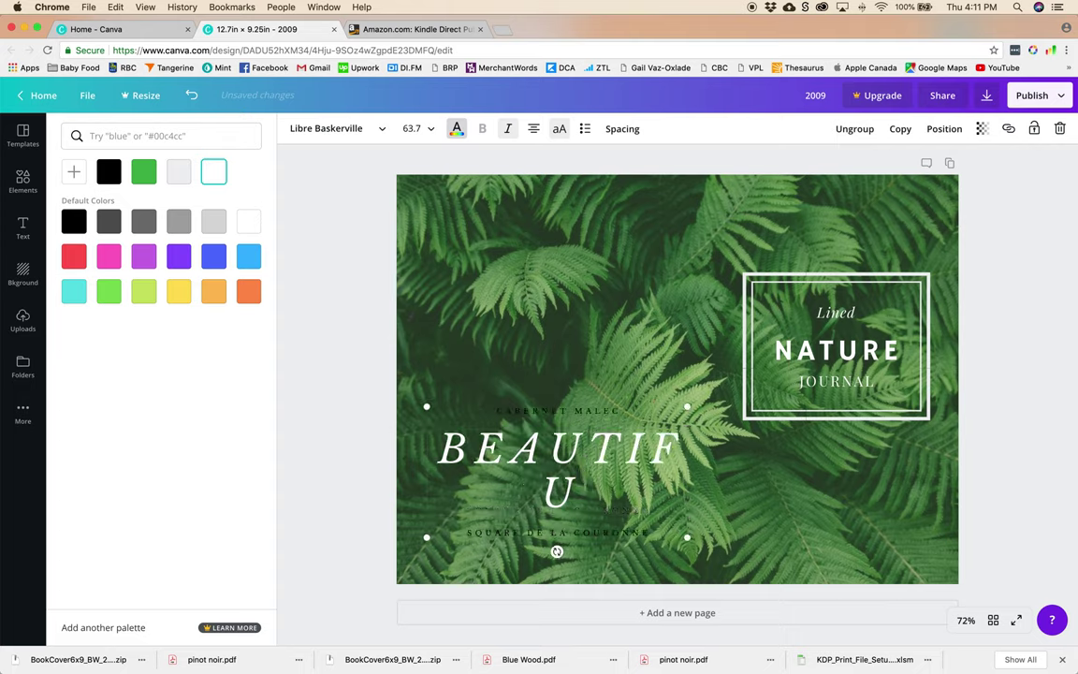
{"action": "type", "text": "L"}
Set BEAUTIFUL to font size 42 so it fits on one line
{"action": "left_click_drag", "start_coordinate": [596, 492], "coordinate": [446, 452]}
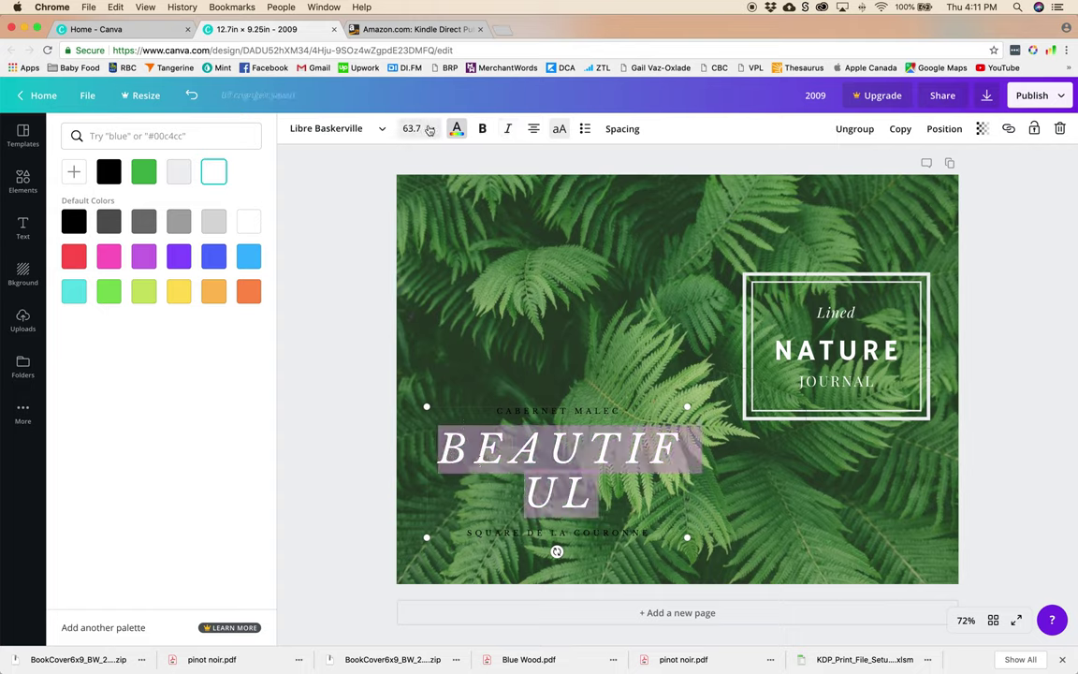
{"action": "left_click", "coordinate": [429, 129]}
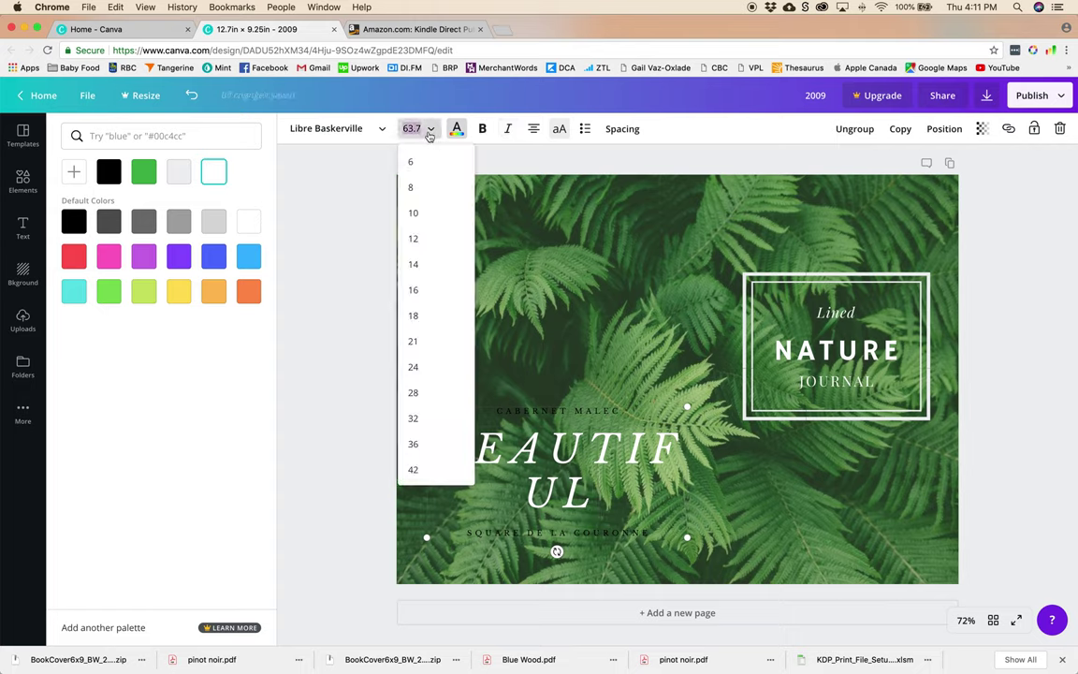
{"action": "left_click", "coordinate": [441, 469]}
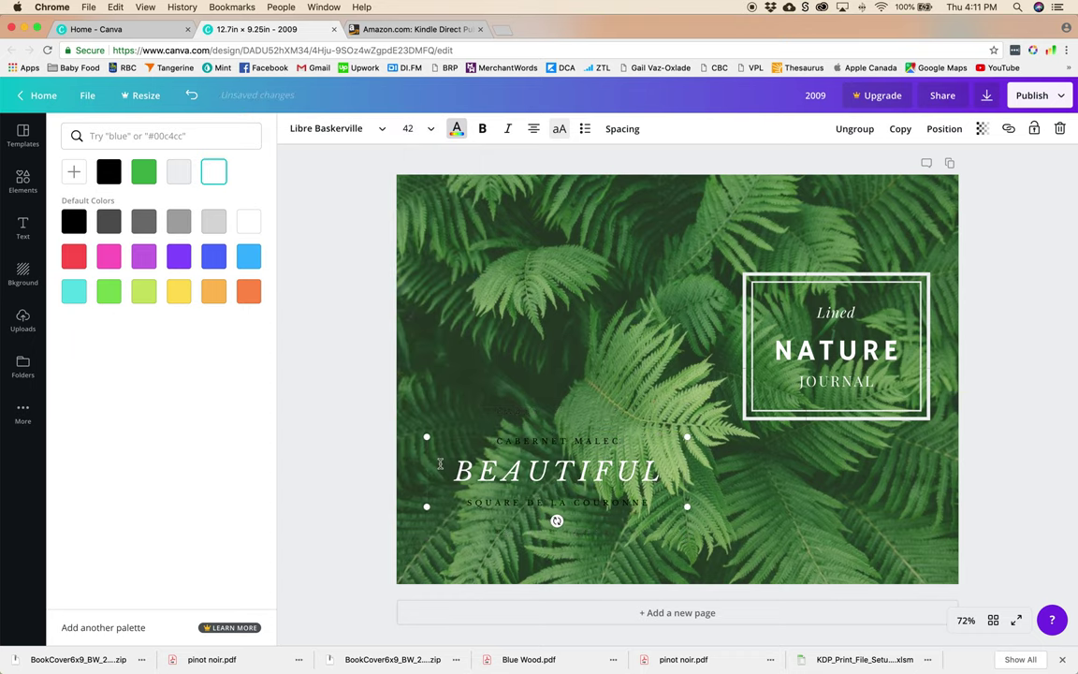
Replace the SQUARE DE LA COURONNE line with 'LINED JOURNALS' and select the CABERNET MALEC line
{"action": "left_click", "coordinate": [527, 502]}
{"action": "double_click", "coordinate": [562, 502]}
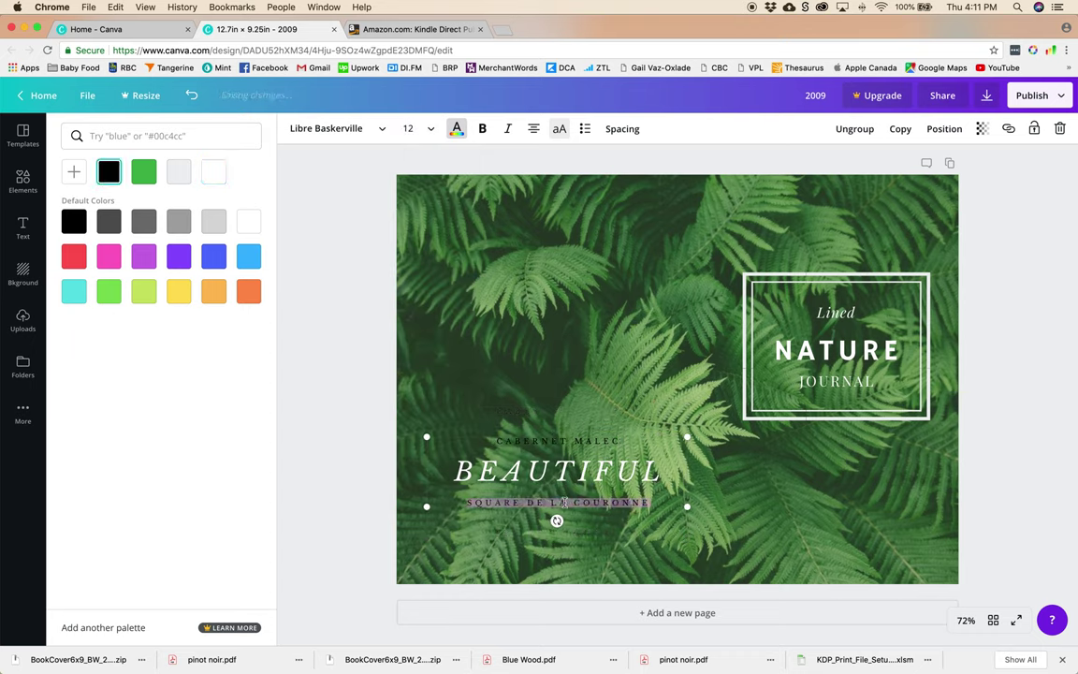
{"action": "type", "text": "L"}
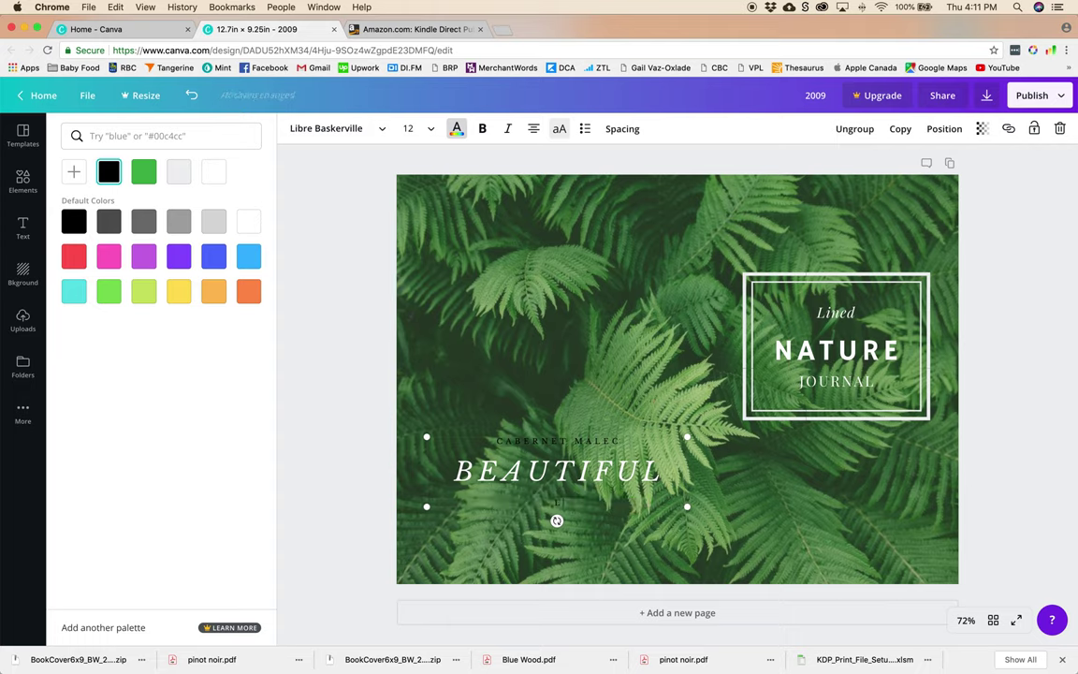
{"action": "type", "text": "INED JOURNALS"}
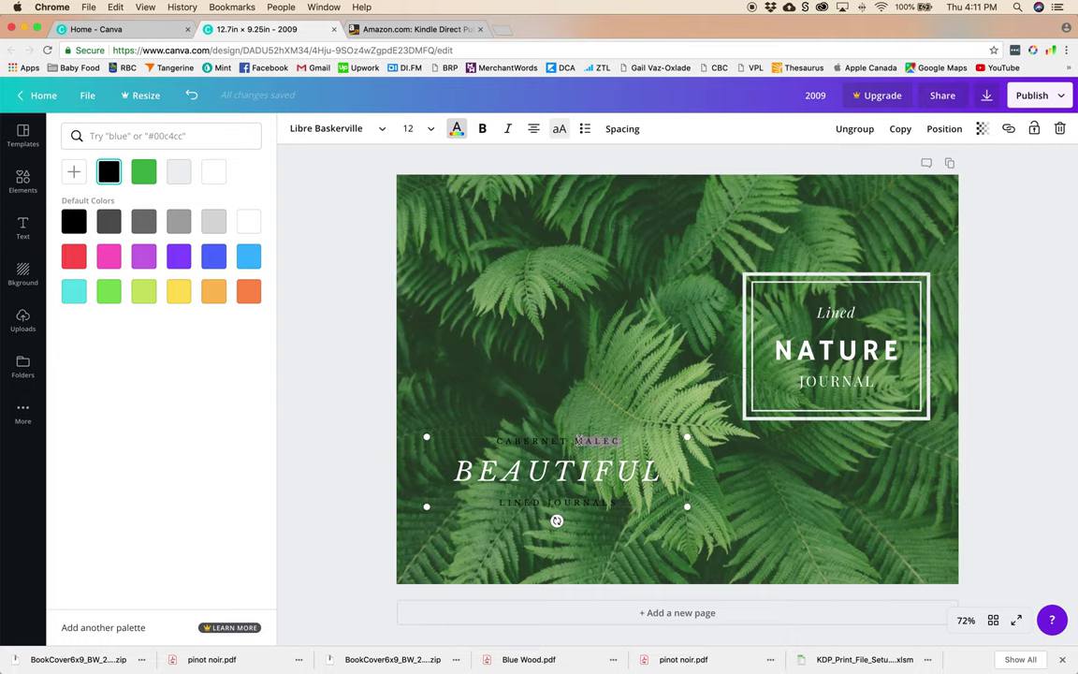
{"action": "double_click", "coordinate": [576, 438]}
Delete the CABERNET MALEC line and make LINED JOURNALS white
{"action": "key", "text": "BackSpace"}
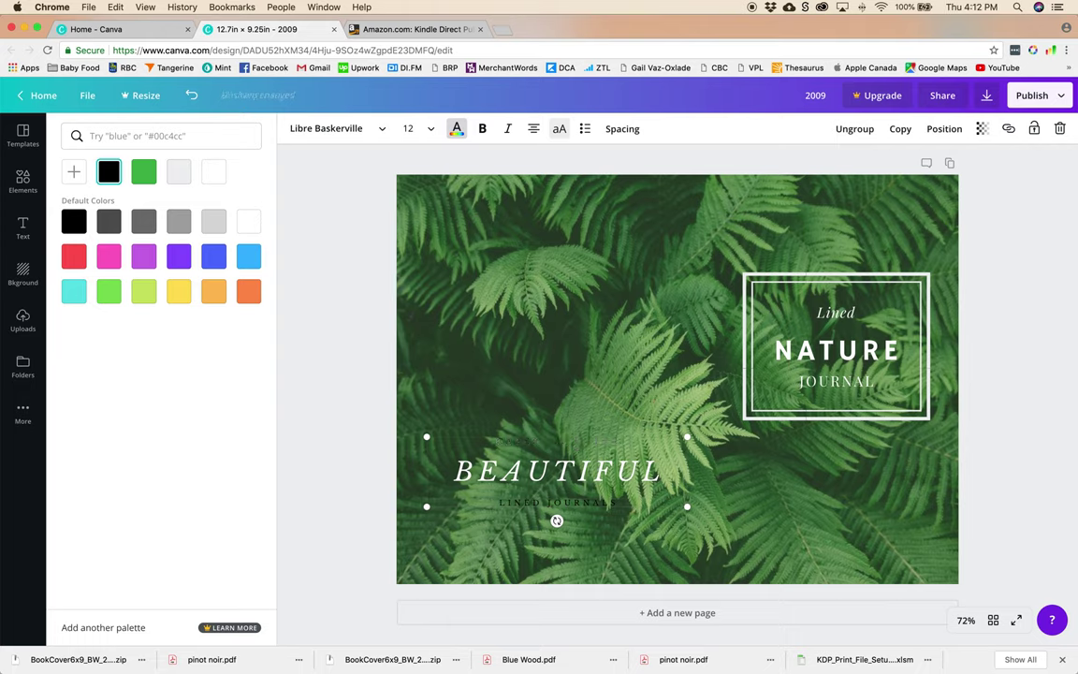
{"action": "triple_click", "coordinate": [590, 504]}
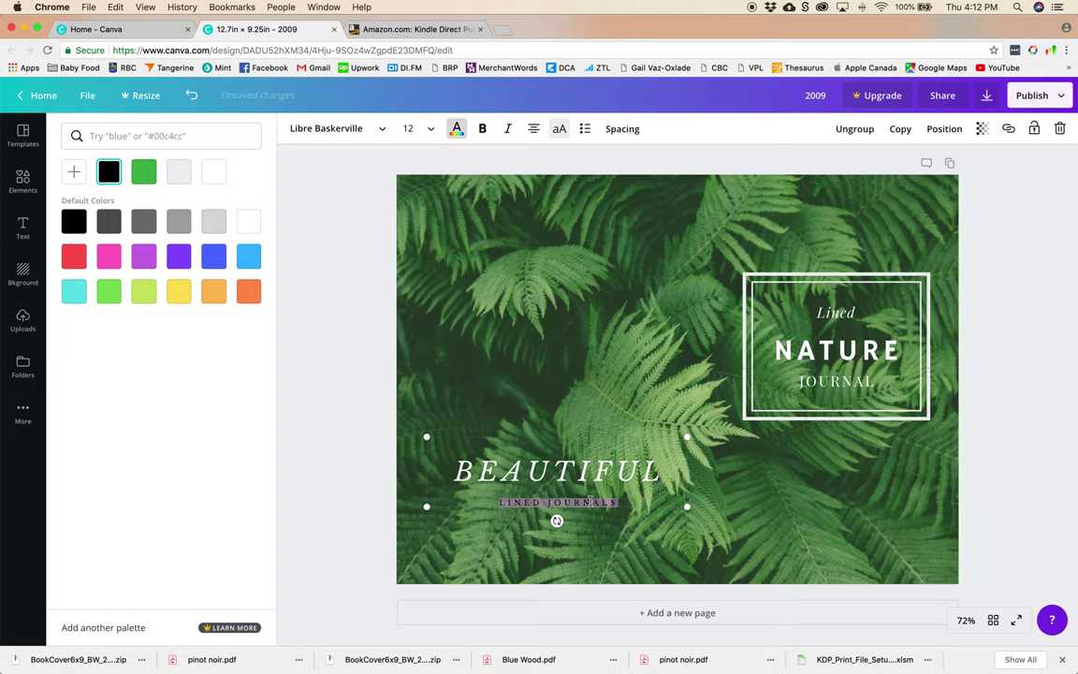
{"action": "left_click", "coordinate": [458, 131]}
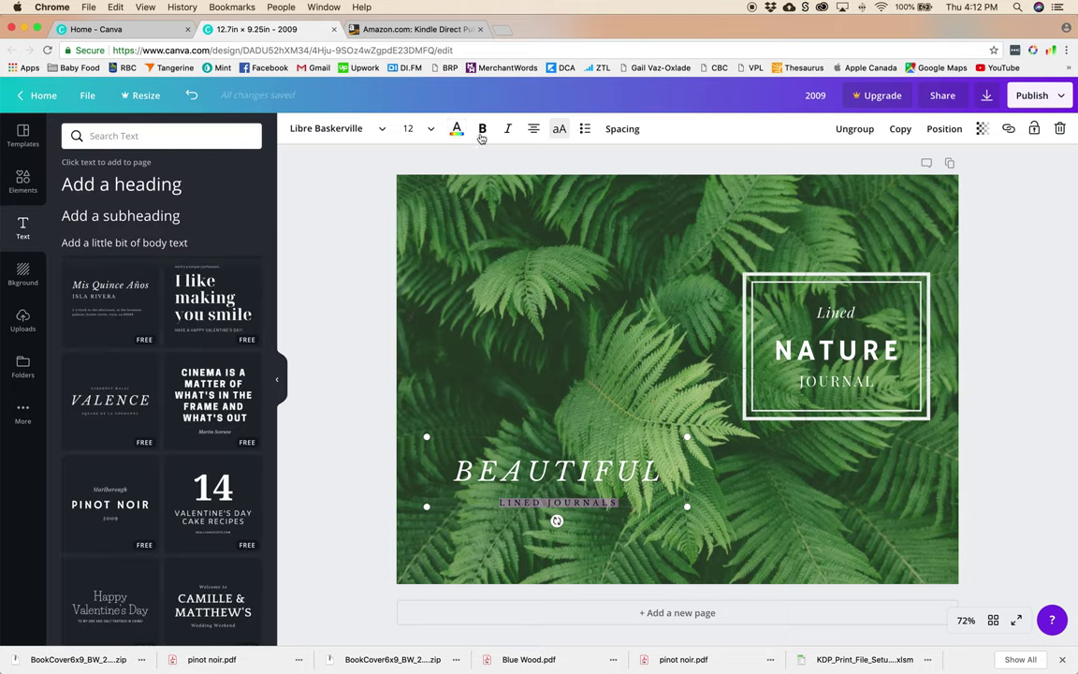
{"action": "left_click", "coordinate": [457, 130]}
{"action": "left_click", "coordinate": [213, 171]}
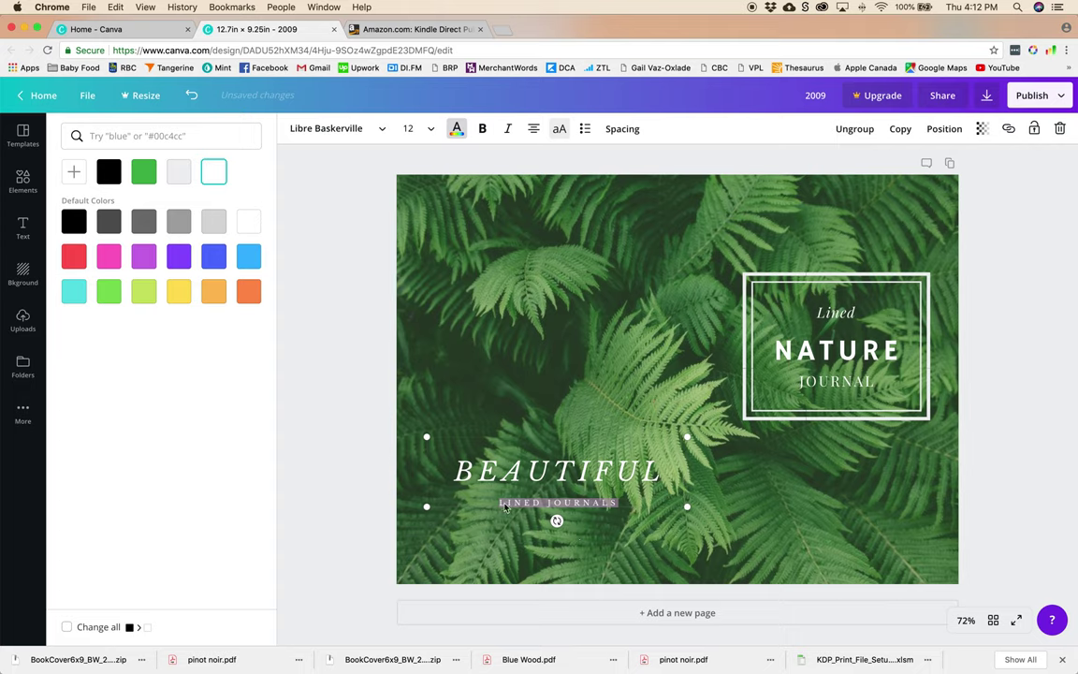
Set LINED JOURNALS to size 21 and scale the logo down into the bottom-left corner
{"action": "left_click", "coordinate": [431, 130]}
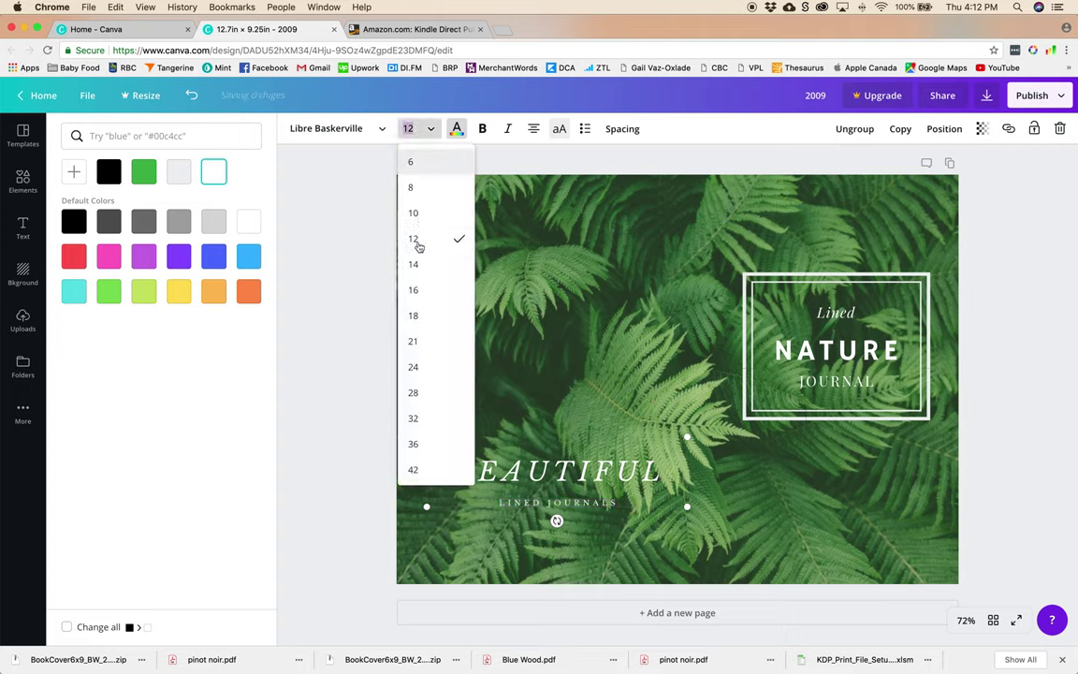
{"action": "left_click", "coordinate": [419, 317]}
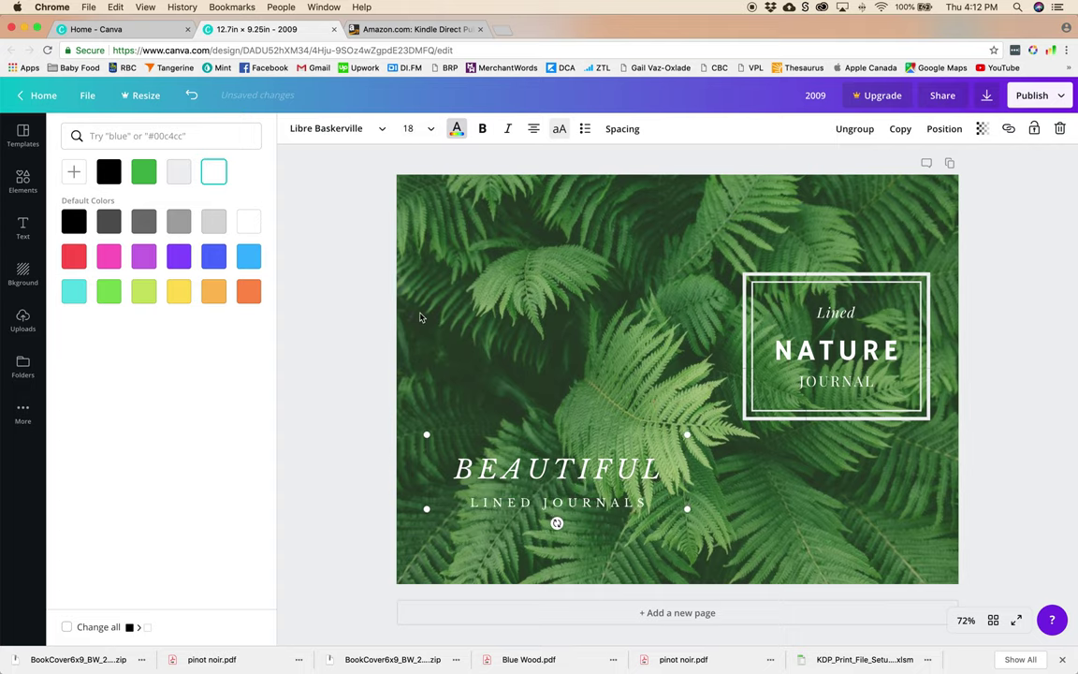
{"action": "left_click_drag", "start_coordinate": [648, 503], "coordinate": [470, 503]}
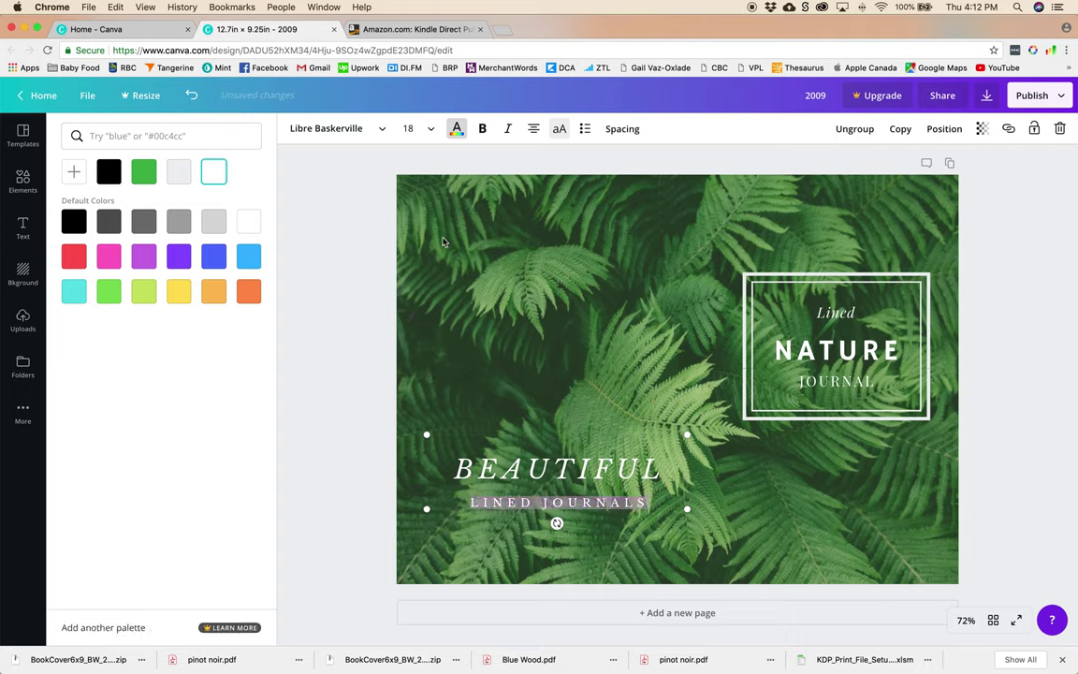
{"action": "left_click", "coordinate": [421, 132]}
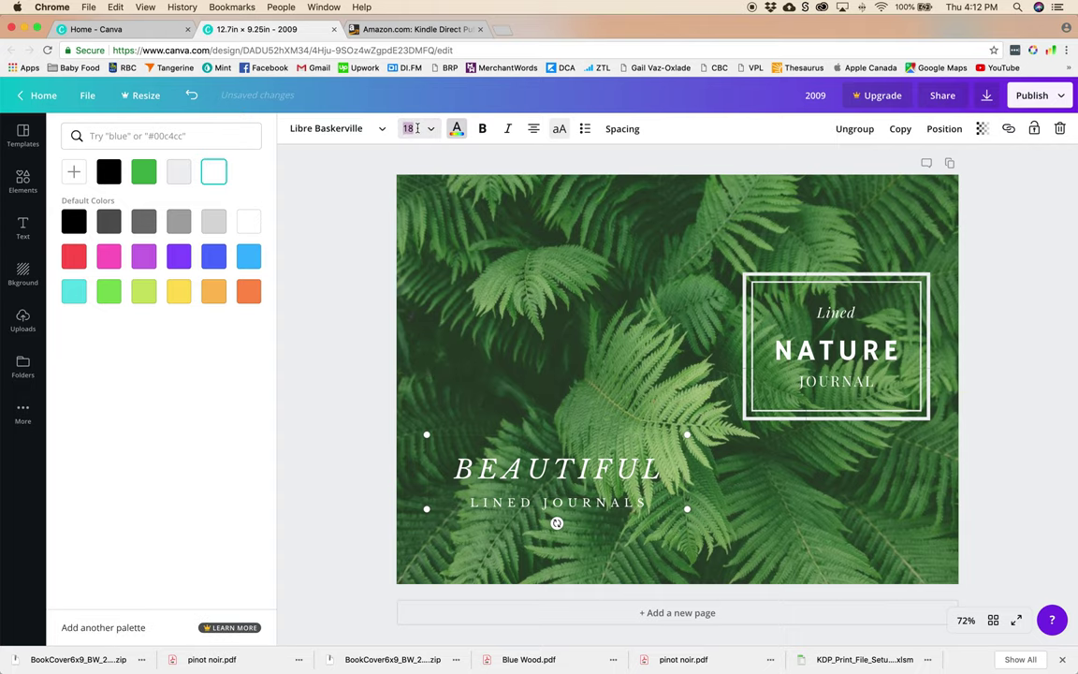
{"action": "type", "text": "20"}
{"action": "key", "text": "Return"}
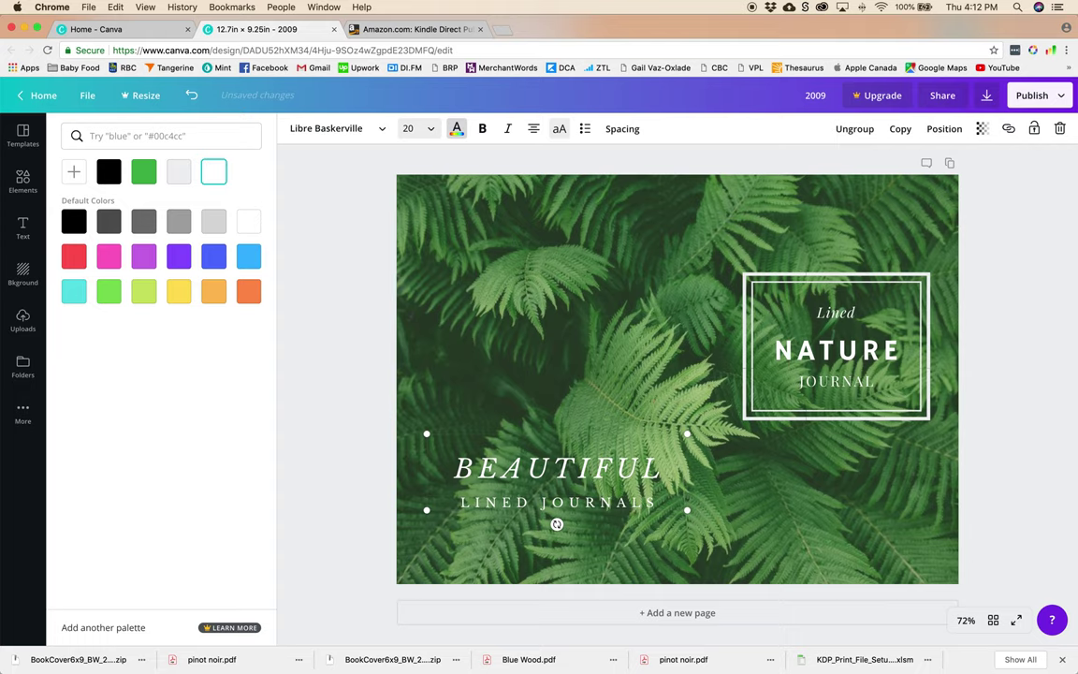
{"action": "left_click", "coordinate": [409, 128]}
{"action": "type", "text": "21"}
{"action": "key", "text": "Return"}
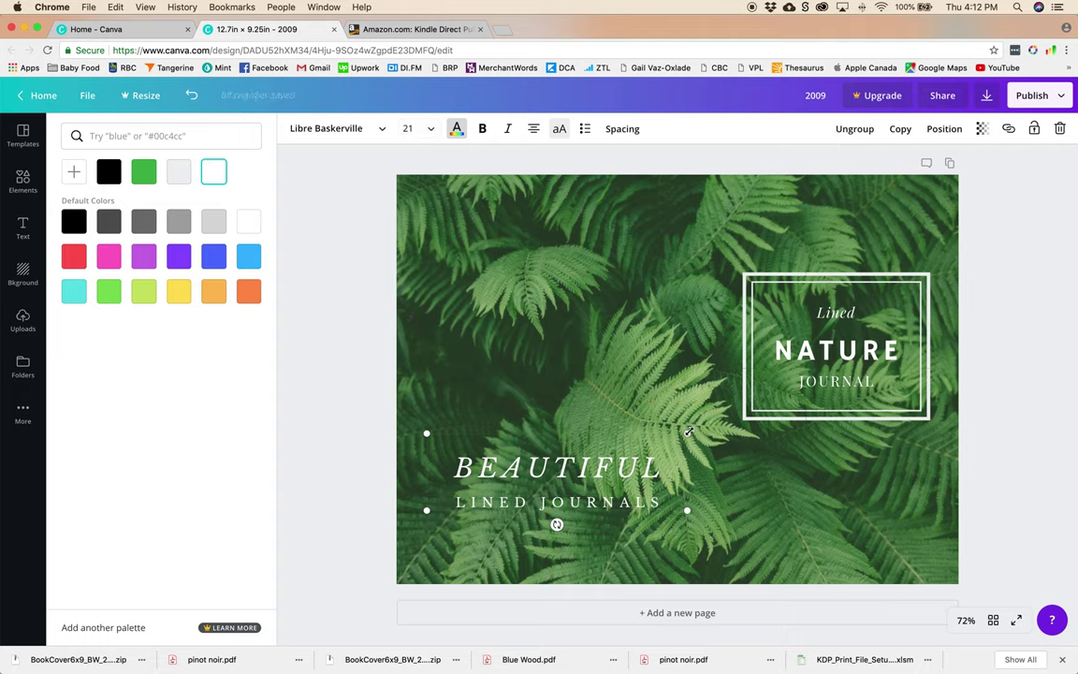
{"action": "left_click_drag", "start_coordinate": [688, 431], "coordinate": [499, 534]}
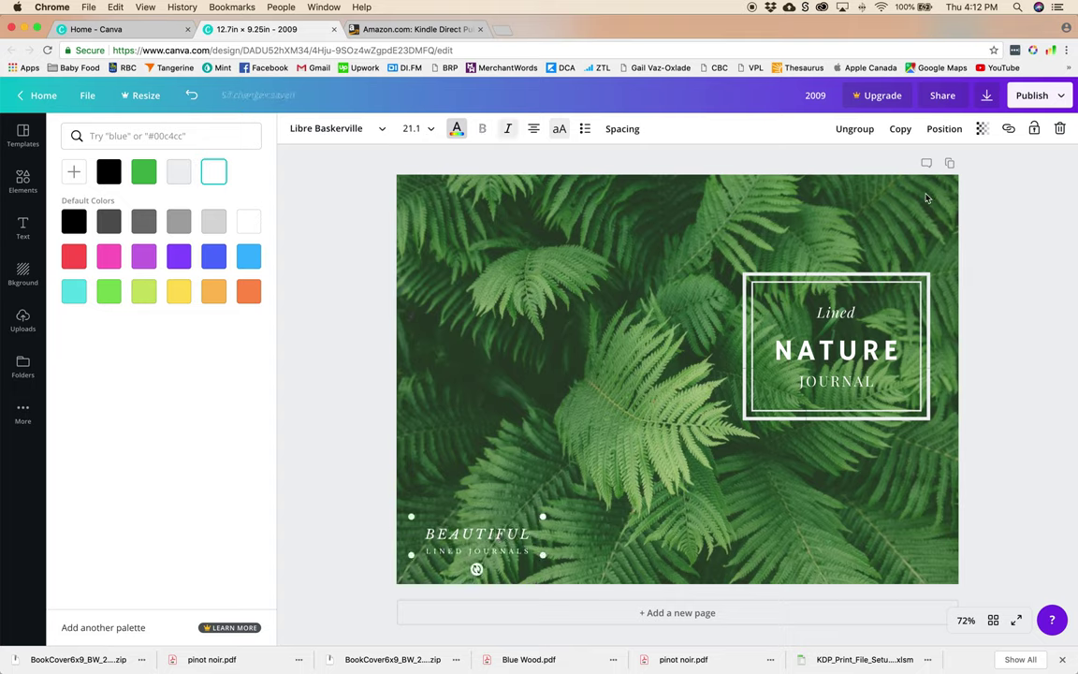
{"action": "left_click", "coordinate": [1058, 157]}
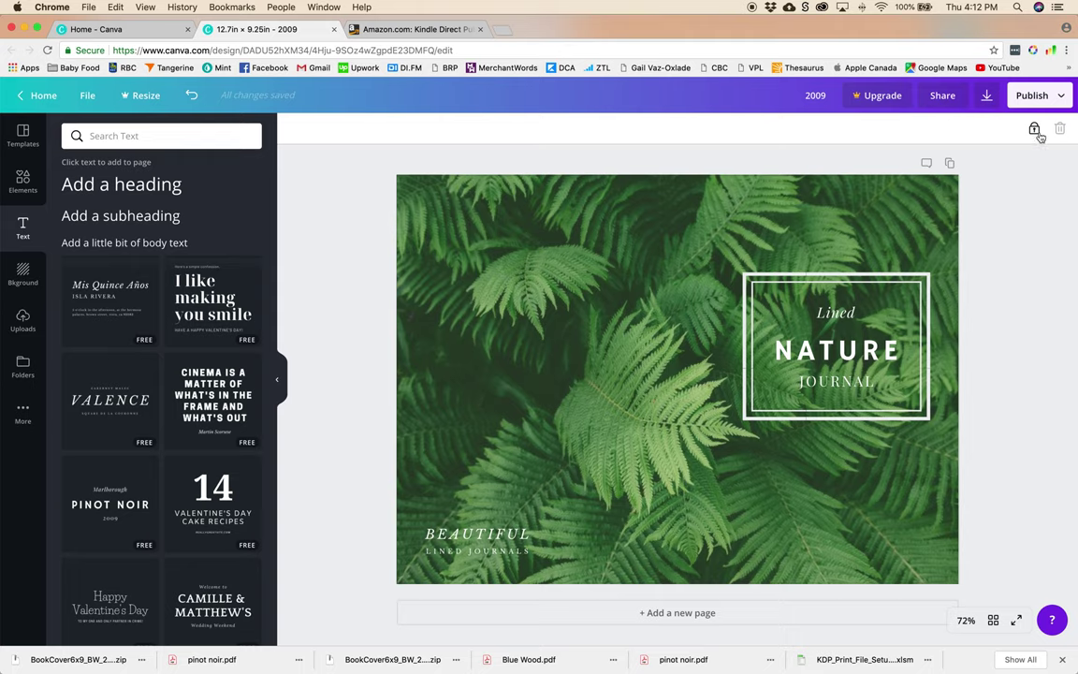
Fade the template image layer over the fern cover to transparency 37
{"action": "left_click", "coordinate": [1033, 129]}
{"action": "left_click", "coordinate": [982, 128]}
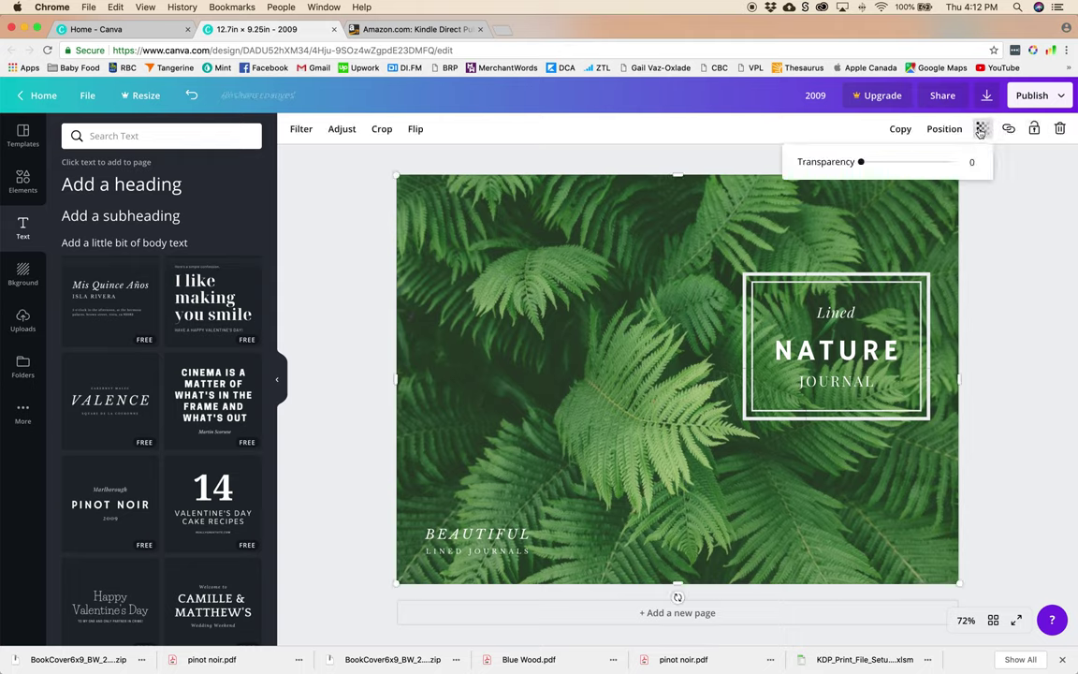
{"action": "left_click_drag", "start_coordinate": [862, 162], "coordinate": [894, 163]}
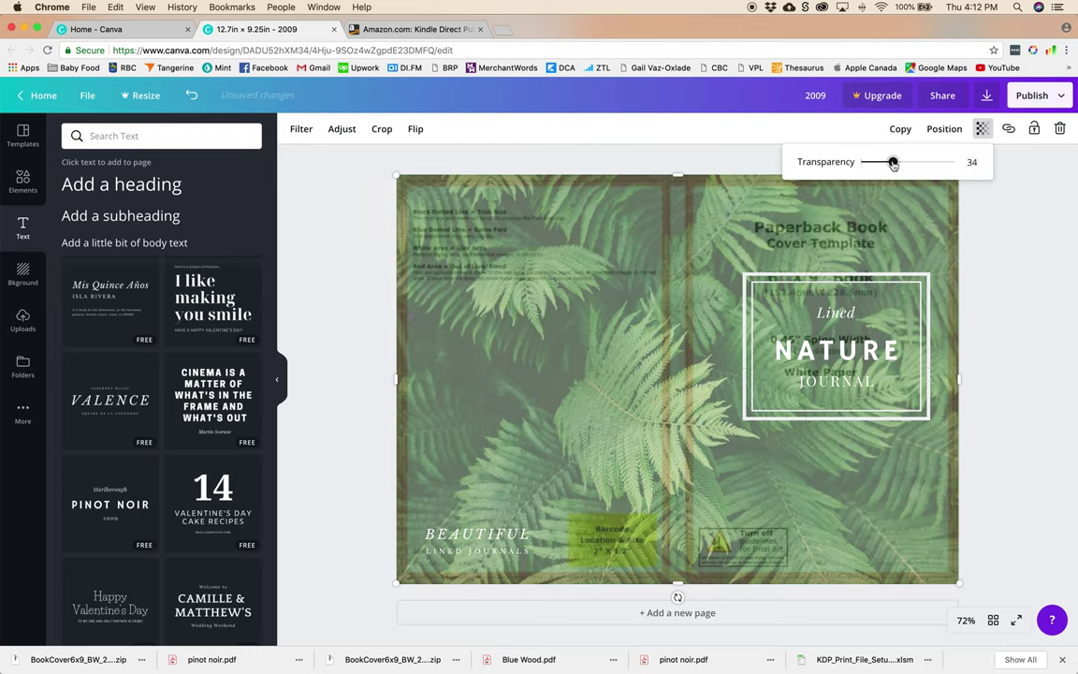
{"action": "mouse_move", "coordinate": [893, 163]}
{"action": "left_mouse_down"}
{"action": "mouse_move", "coordinate": [907, 163]}
{"action": "mouse_move", "coordinate": [896, 164]}
{"action": "left_mouse_up"}
{"action": "left_click", "coordinate": [1008, 178]}
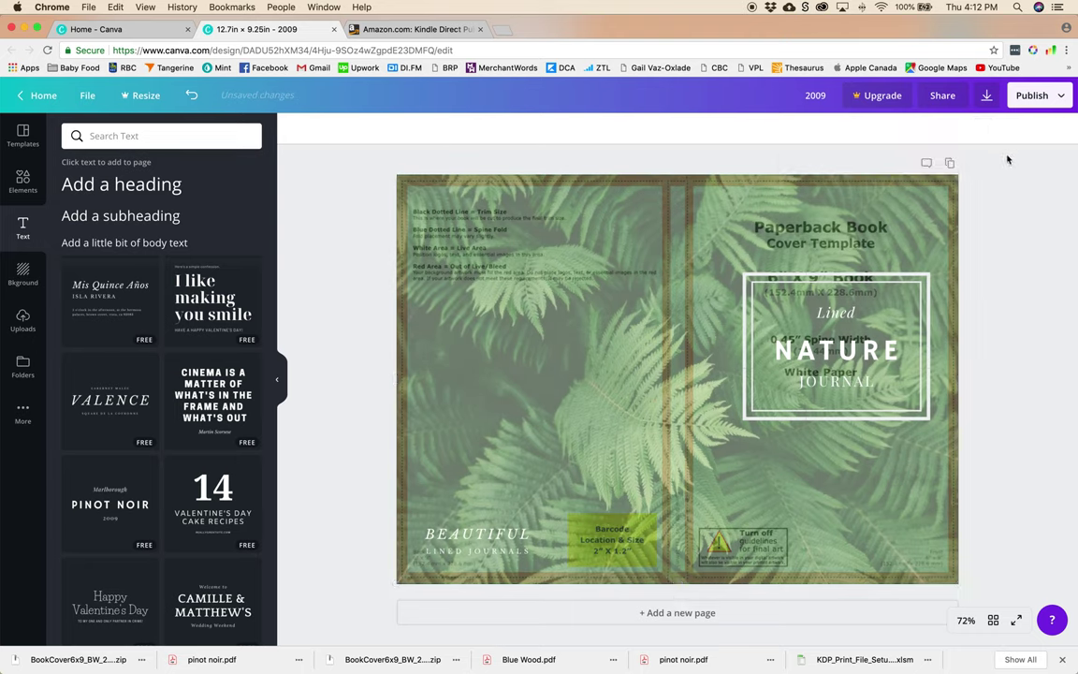
Lock the semi-transparent template layer, then select the boxed NATURE JOURNAL title group
{"action": "left_click", "coordinate": [810, 187]}
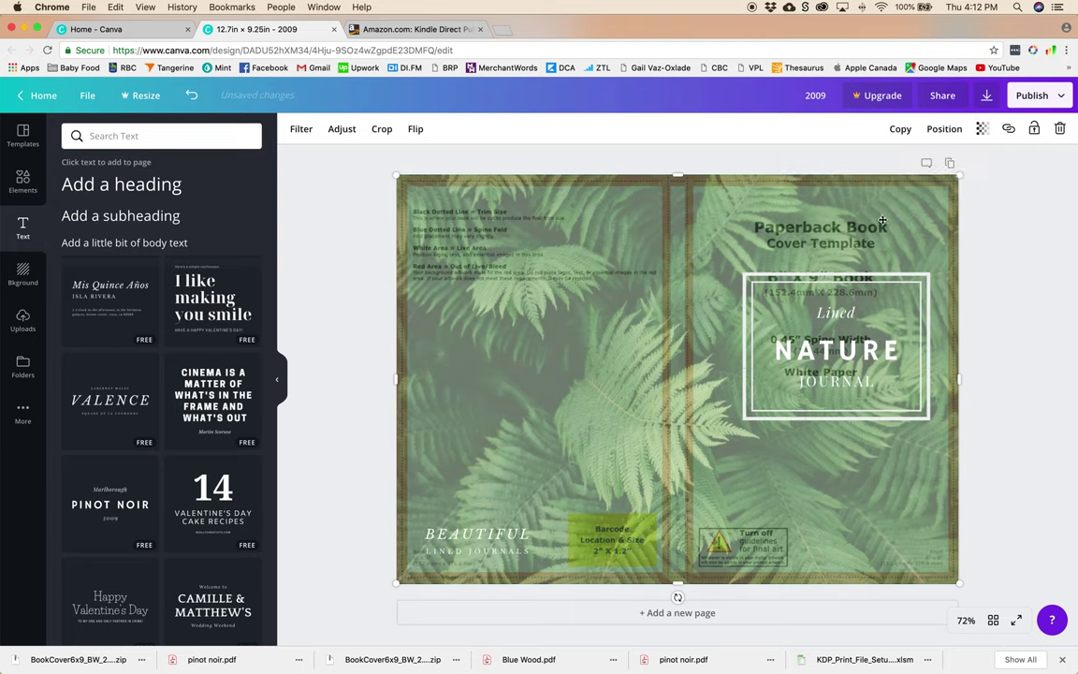
{"action": "left_click", "coordinate": [1033, 131]}
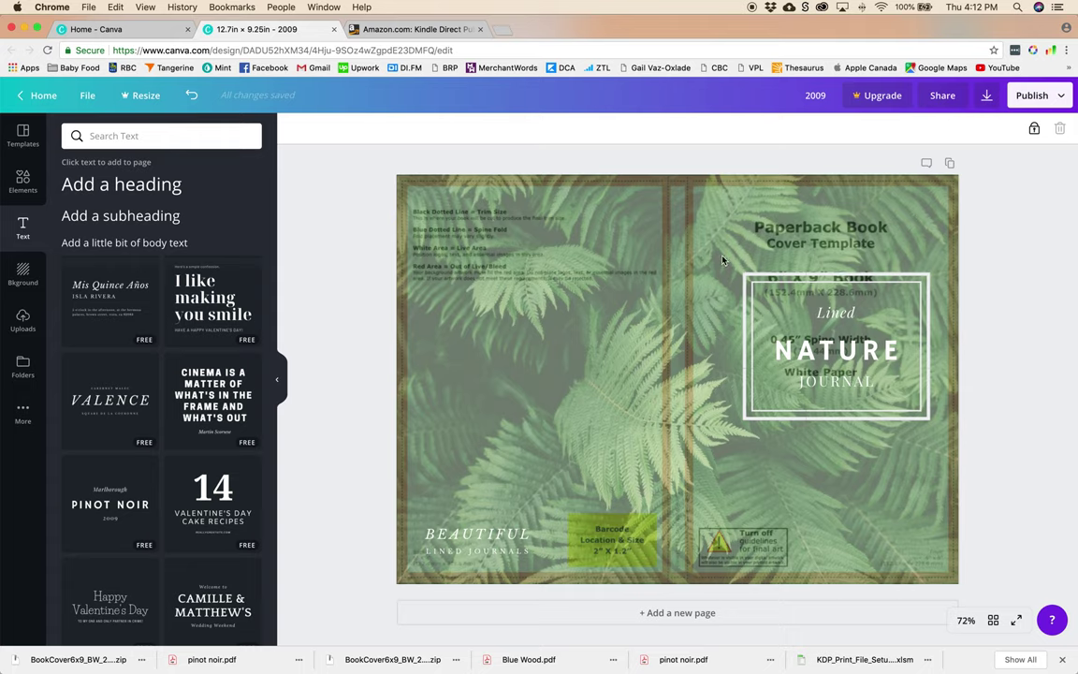
{"action": "left_click_drag", "start_coordinate": [711, 240], "coordinate": [908, 479]}
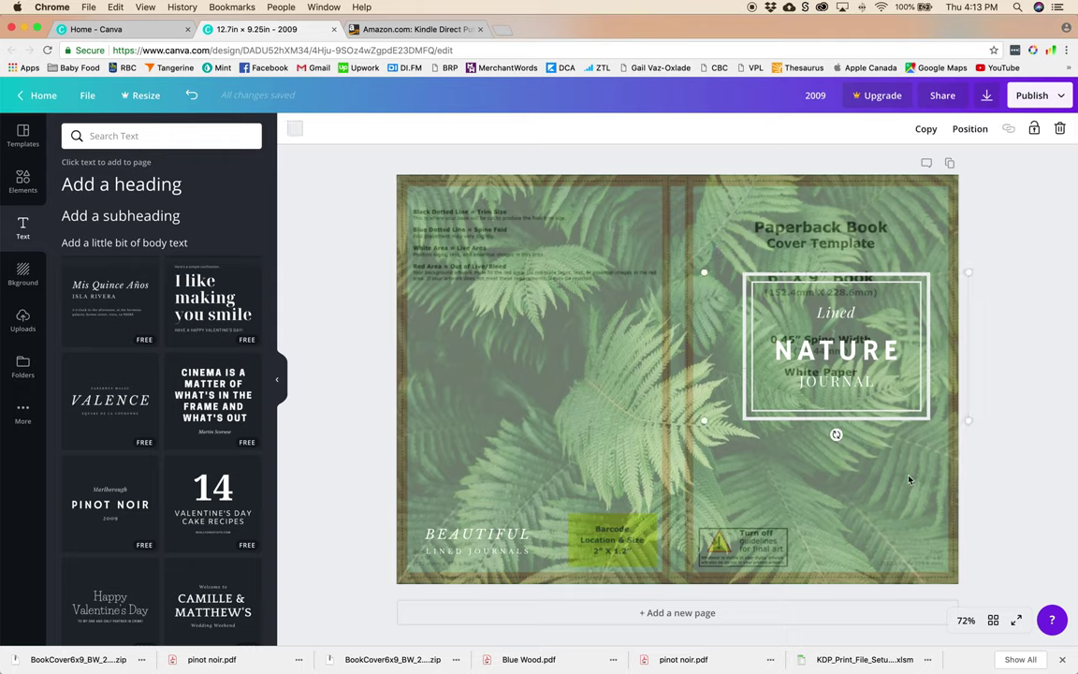
Nudge the title box four steps left and three up, and shrink the BEAUTIFUL logo text
{"action": "key", "text": "Left"}
{"action": "key", "text": "Left"}
{"action": "key", "text": "Left"}
{"action": "key", "text": "Left"}
{"action": "key", "text": "Left"}
{"action": "key", "text": "Left"}
{"action": "key", "text": "Left"}
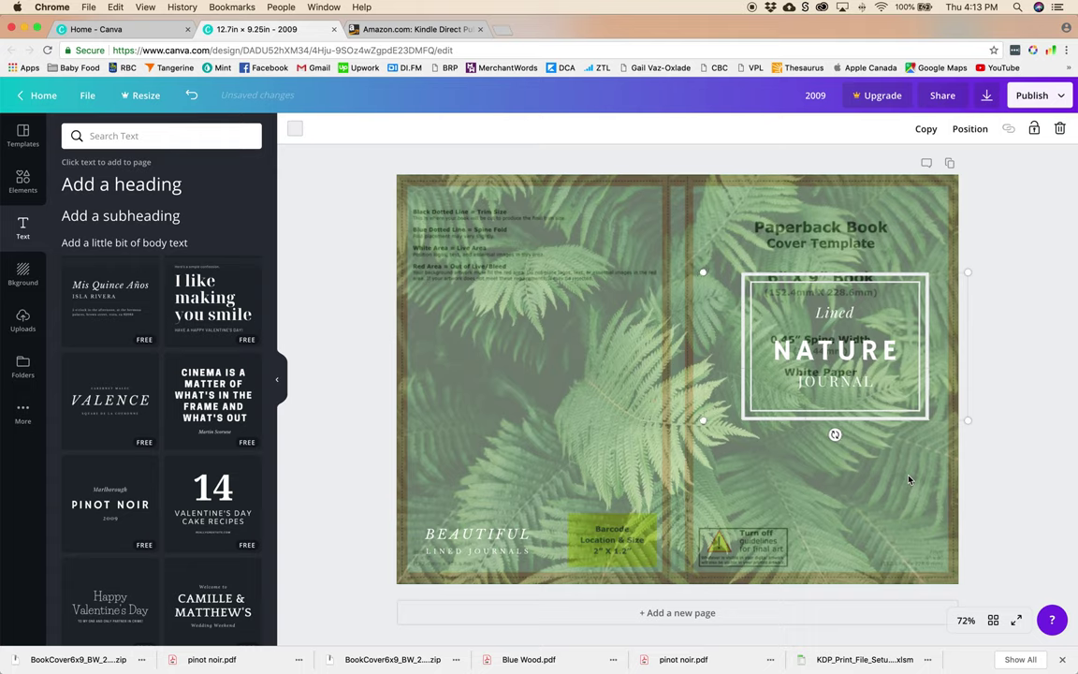
{"action": "key", "text": "Left"}
{"action": "key", "text": "Left"}
{"action": "key", "text": "Left"}
{"action": "key", "text": "Left"}
{"action": "key", "text": "Left"}
{"action": "key", "text": "Left"}
{"action": "key", "text": "Left"}
{"action": "key", "text": "Left"}
{"action": "key", "text": "Left"}
{"action": "key", "text": "Left"}
{"action": "key", "text": "Left"}
{"action": "key", "text": "Left"}
{"action": "key", "text": "Left"}
{"action": "key", "text": "Left"}
{"action": "key", "text": "Left"}
{"action": "key", "text": "Left"}
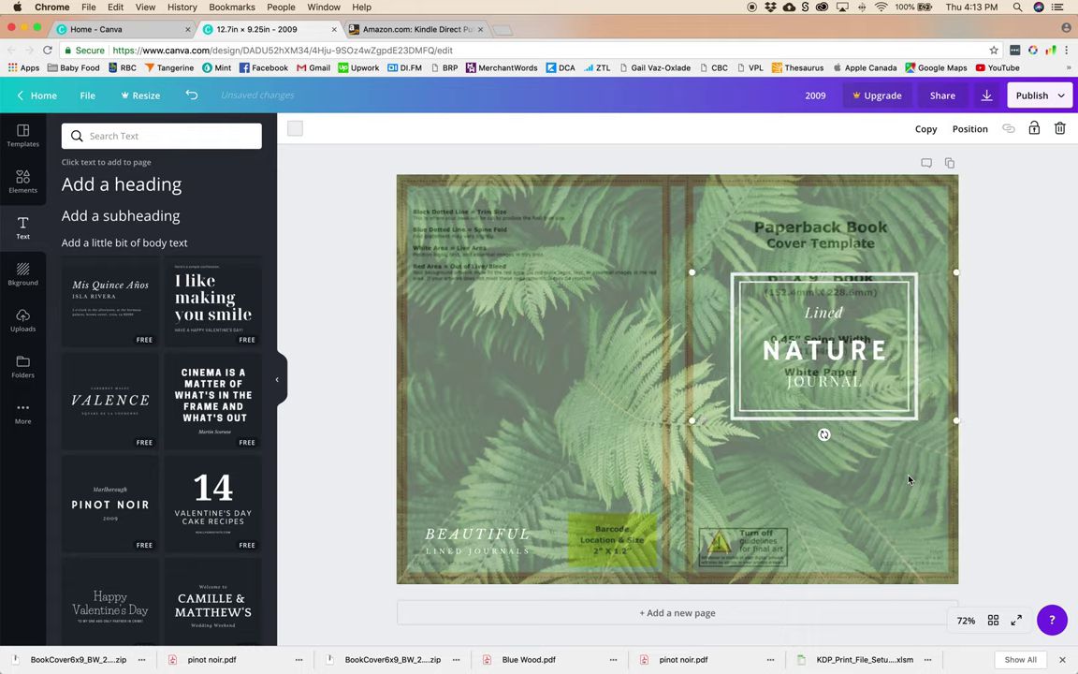
{"action": "key", "text": "Left"}
{"action": "key", "text": "Left"}
{"action": "key", "text": "Left"}
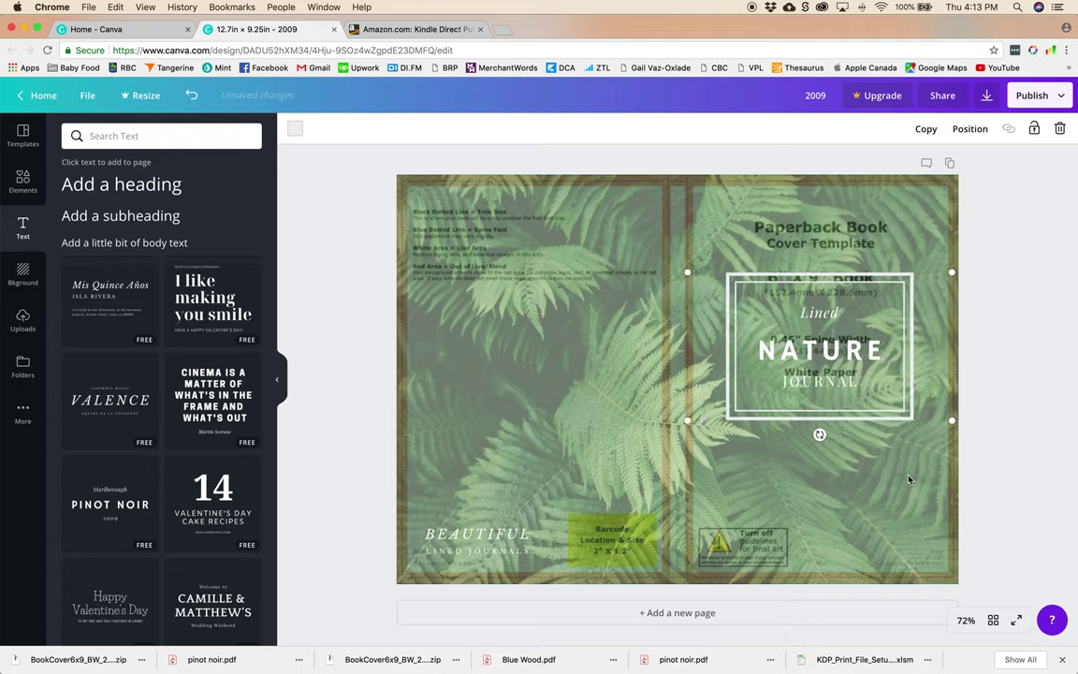
{"action": "key", "text": "Left"}
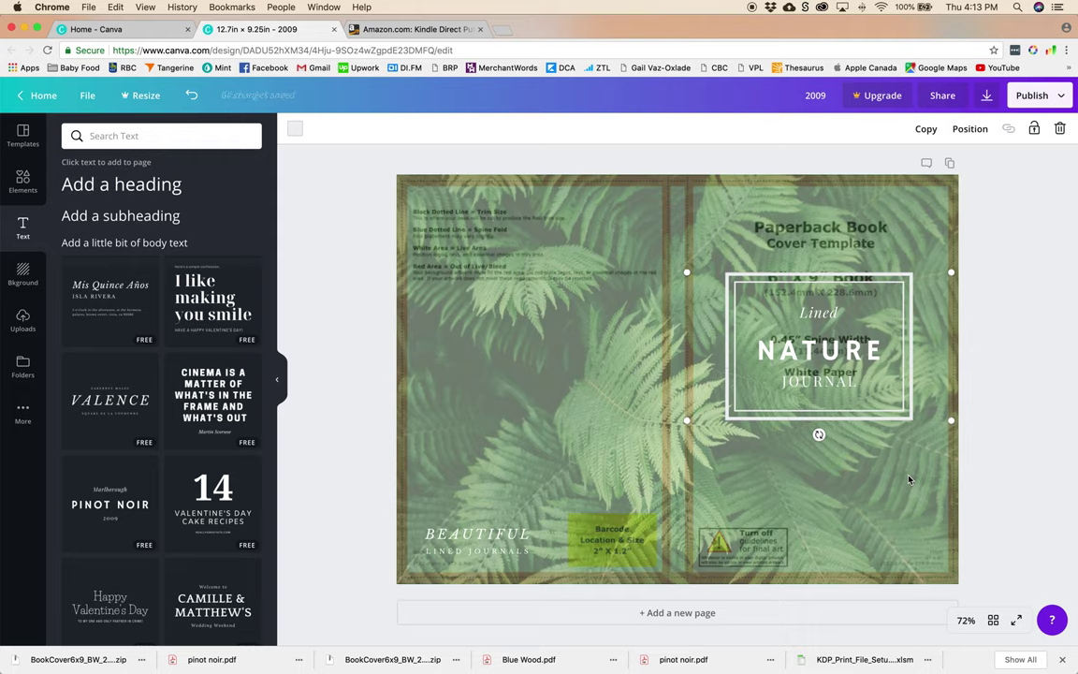
{"action": "key", "text": "Up"}
{"action": "key", "text": "Up"}
{"action": "key", "text": "Up"}
{"action": "key", "text": "Up"}
{"action": "key", "text": "Up"}
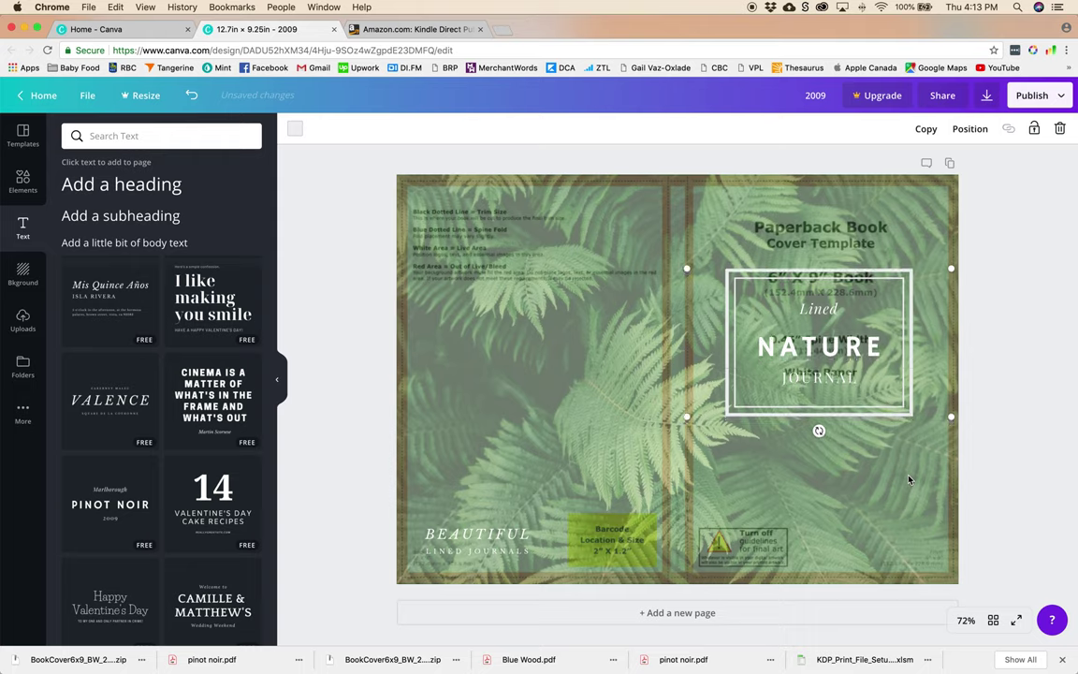
{"action": "key", "text": "Up"}
{"action": "key", "text": "Up"}
{"action": "key", "text": "Up"}
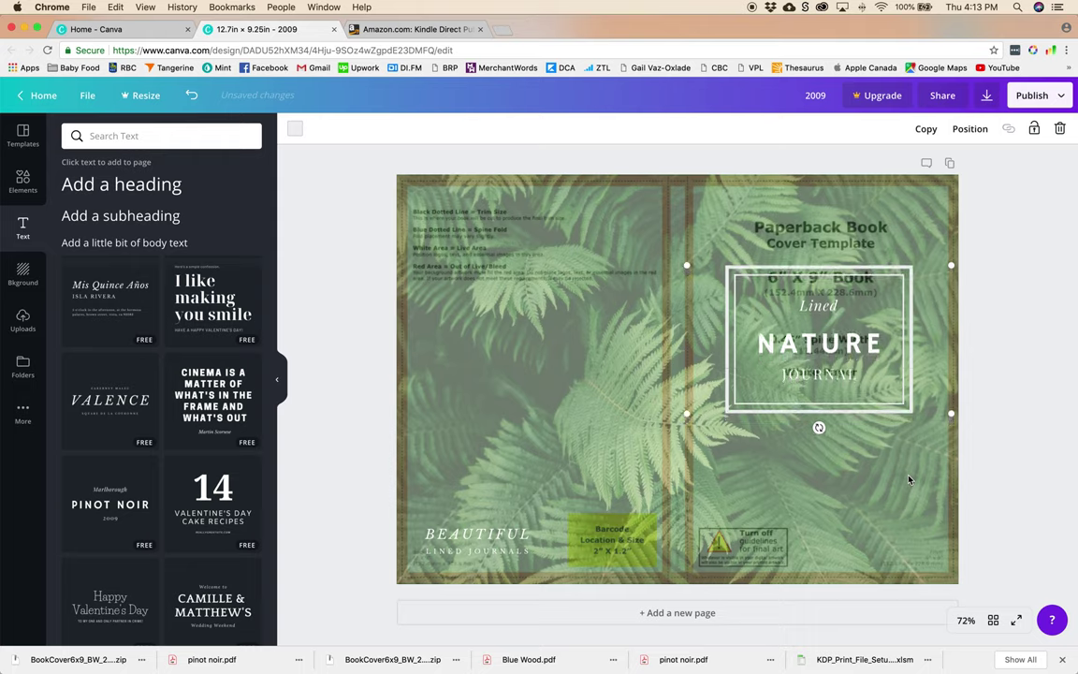
{"action": "key", "text": "Up"}
{"action": "key", "text": "Up"}
{"action": "key", "text": "Up"}
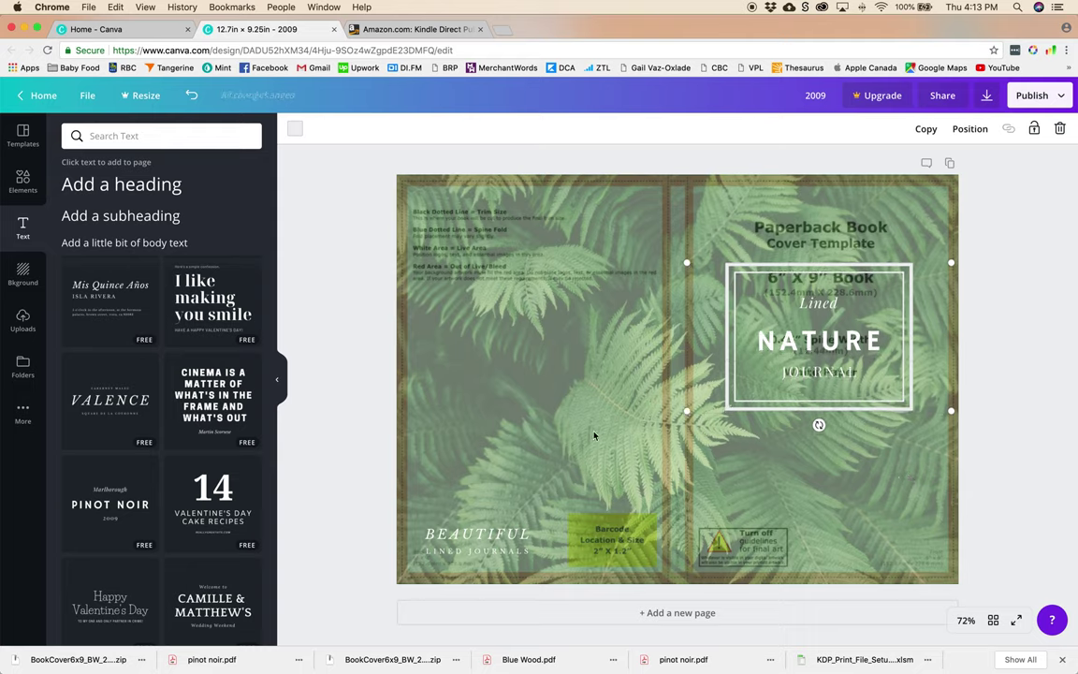
{"action": "left_click", "coordinate": [504, 517]}
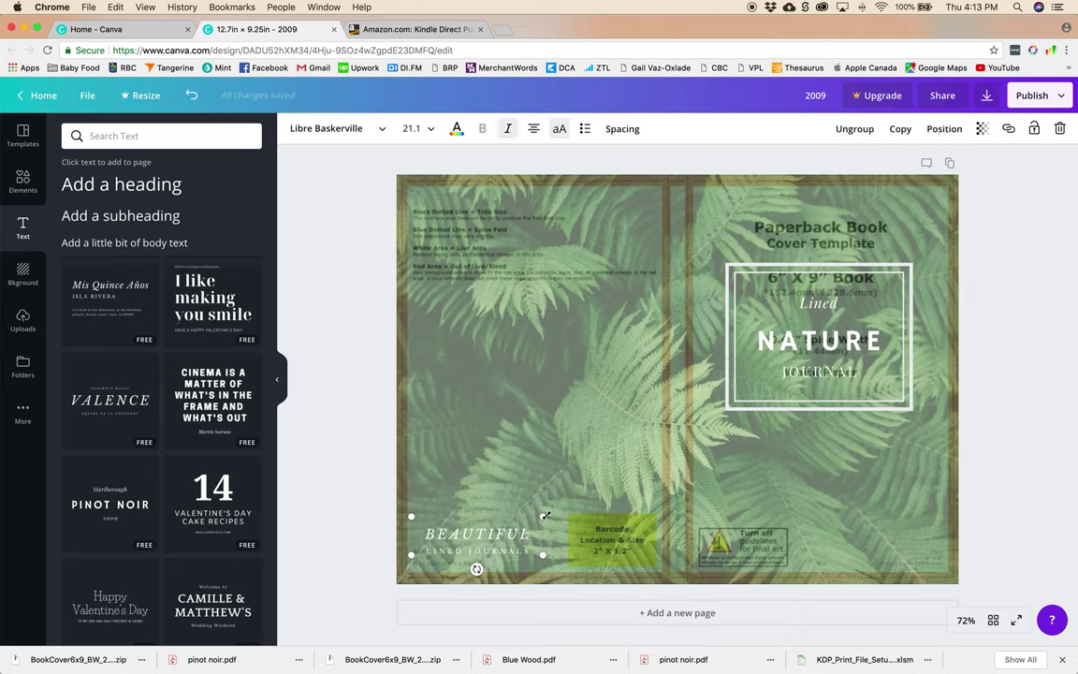
{"action": "left_click_drag", "start_coordinate": [545, 515], "coordinate": [516, 528]}
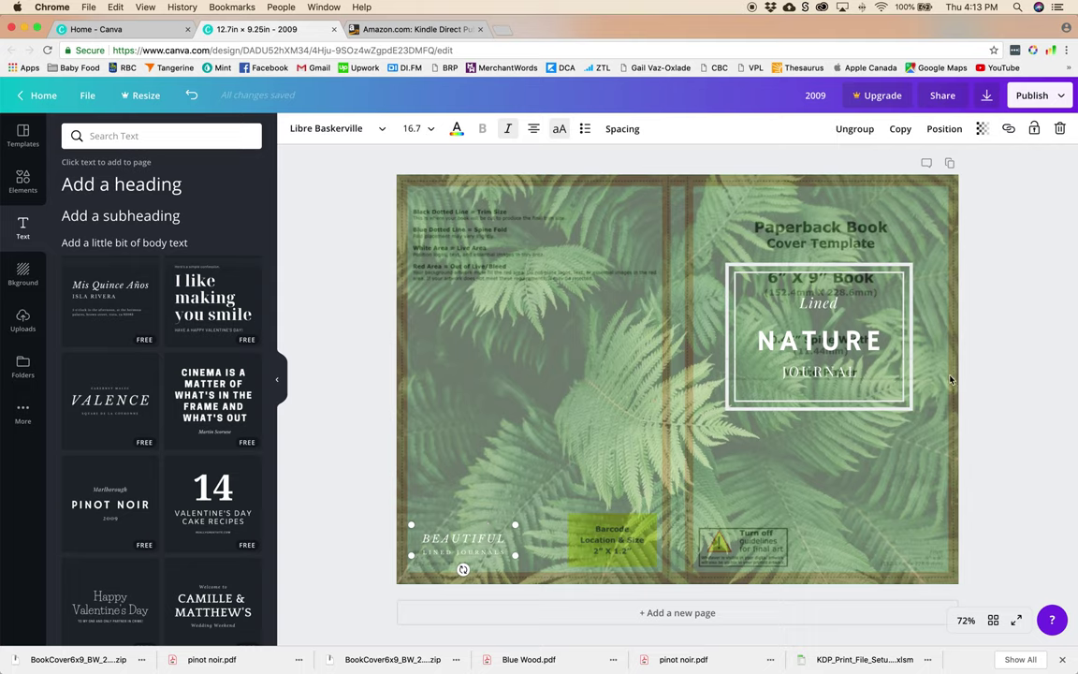
Unlock the semi-transparent KDP template overlay and delete it from the cover
{"action": "left_click", "coordinate": [968, 243]}
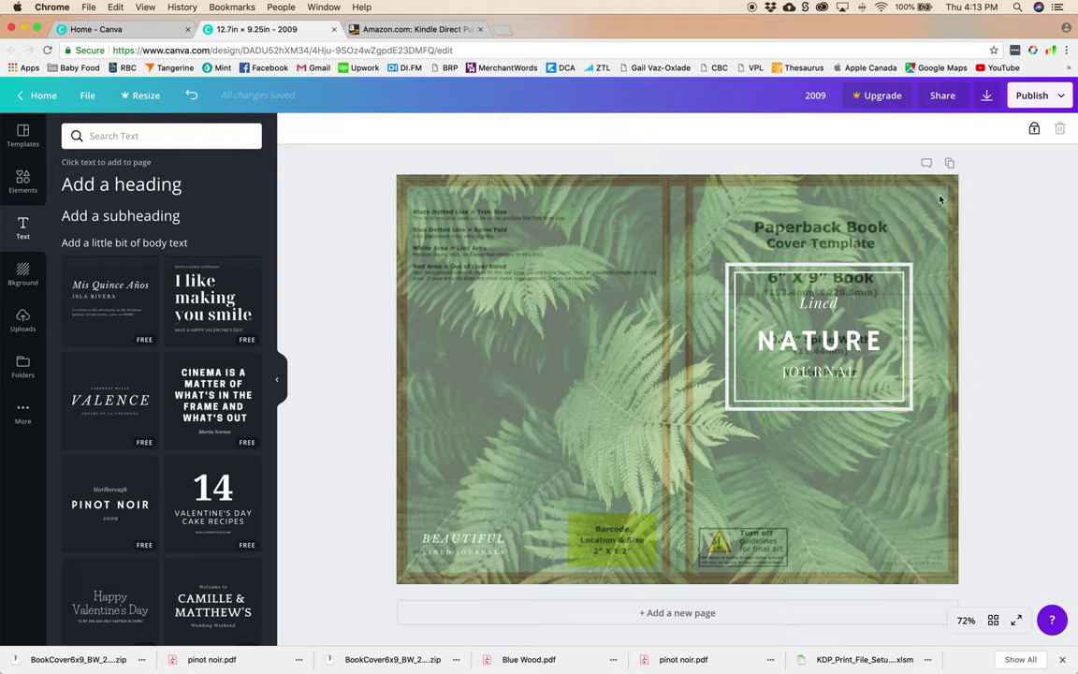
{"action": "left_click", "coordinate": [1034, 130]}
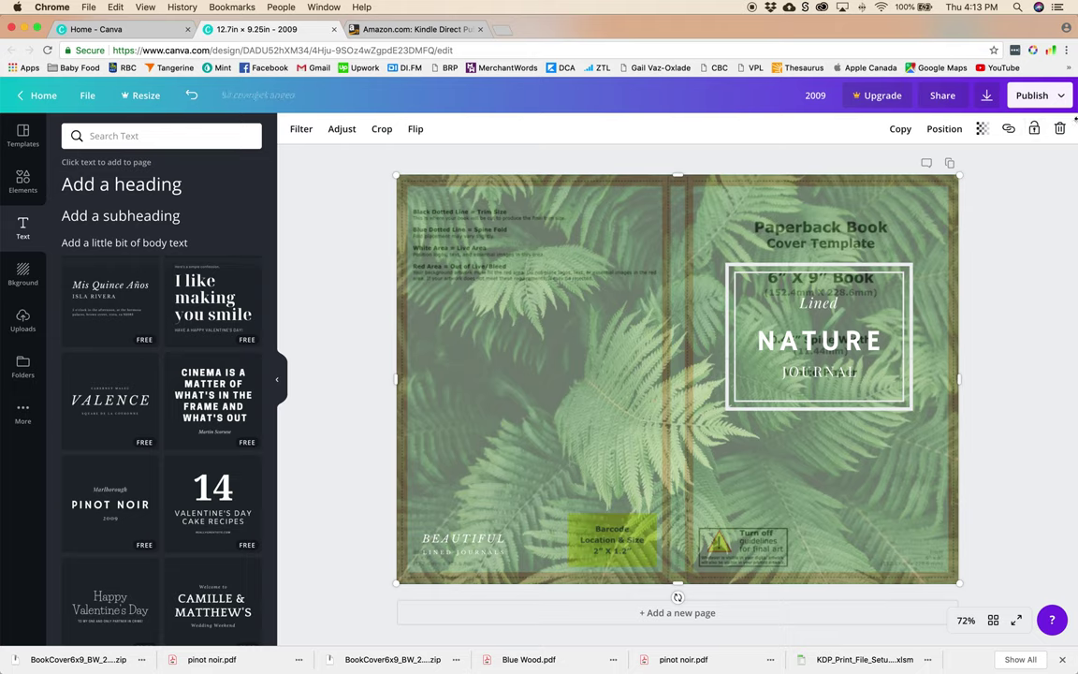
{"action": "key", "text": "Delete"}
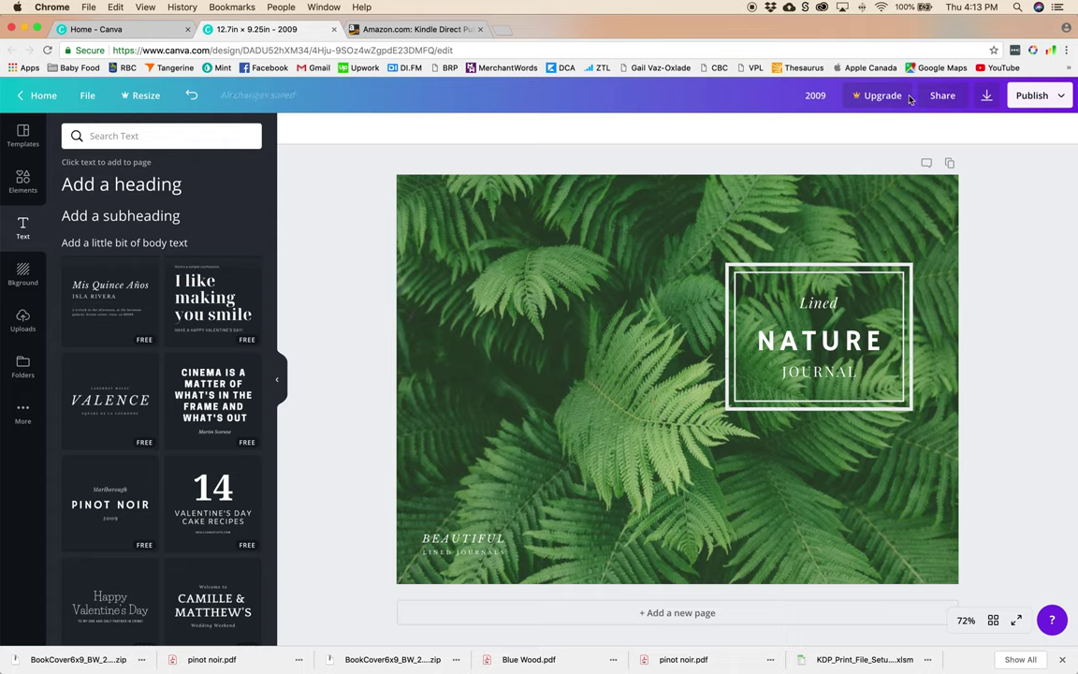
Rename the design 'Lined Journal' and download it as a PDF Print file
{"action": "left_click", "coordinate": [814, 96]}
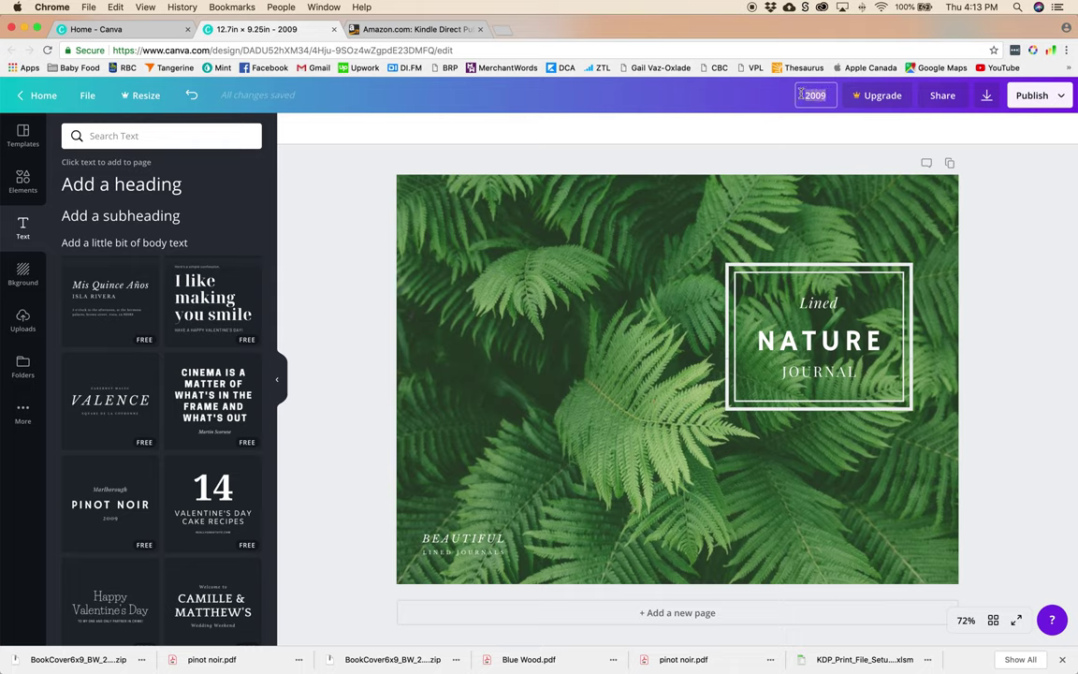
{"action": "type", "text": "Lined Journal"}
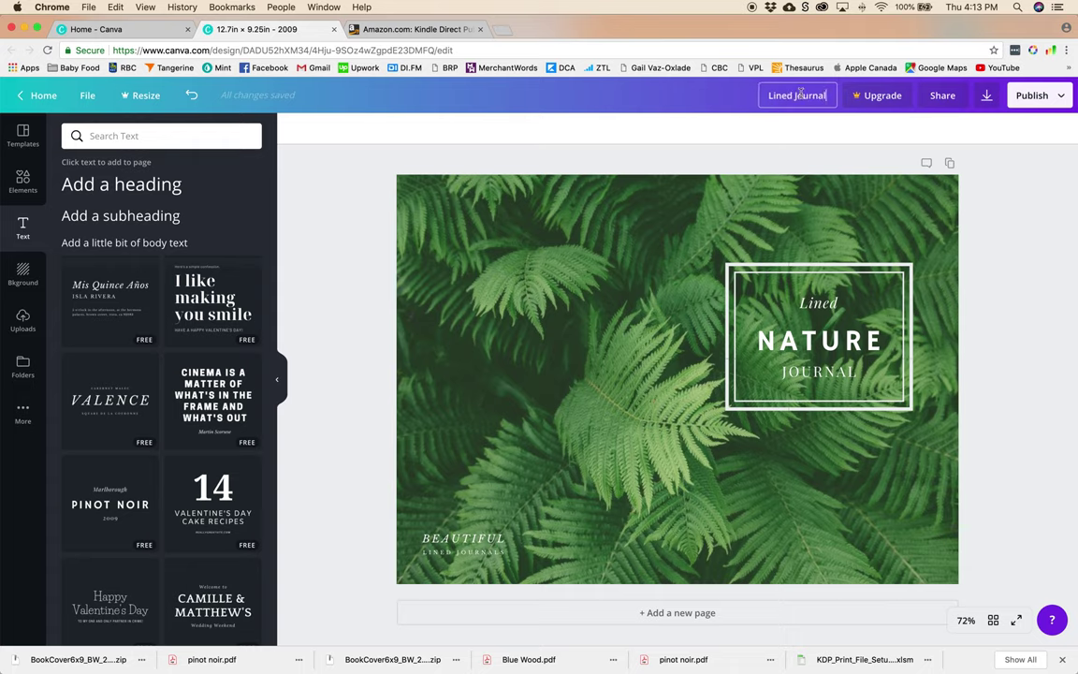
{"action": "left_click", "coordinate": [1046, 98]}
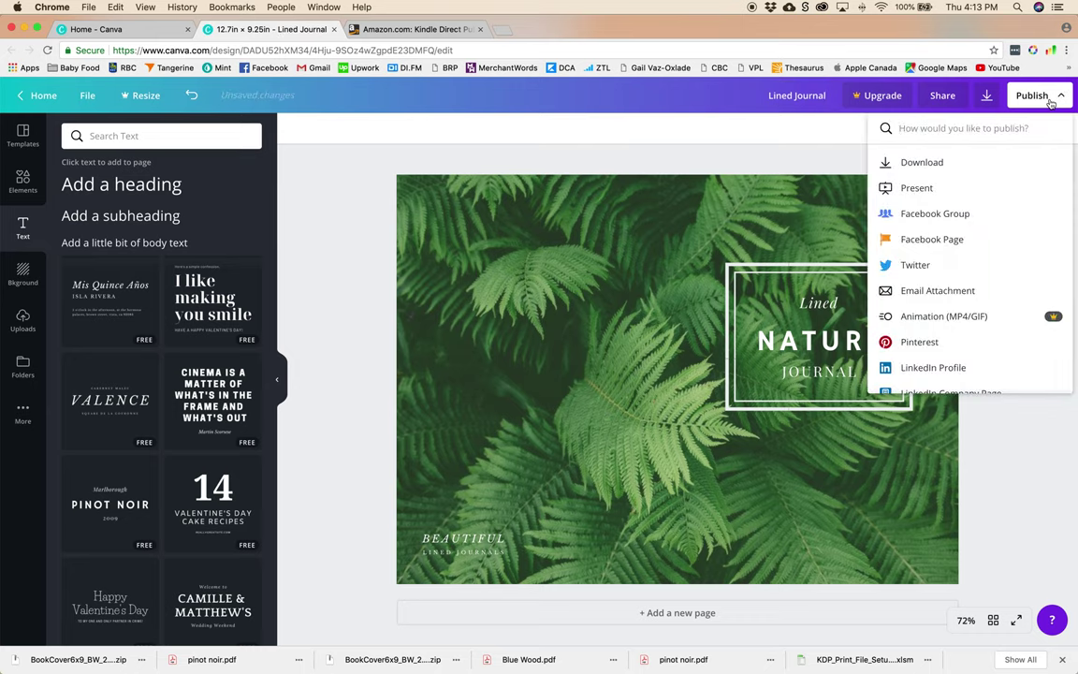
{"action": "left_click", "coordinate": [935, 162]}
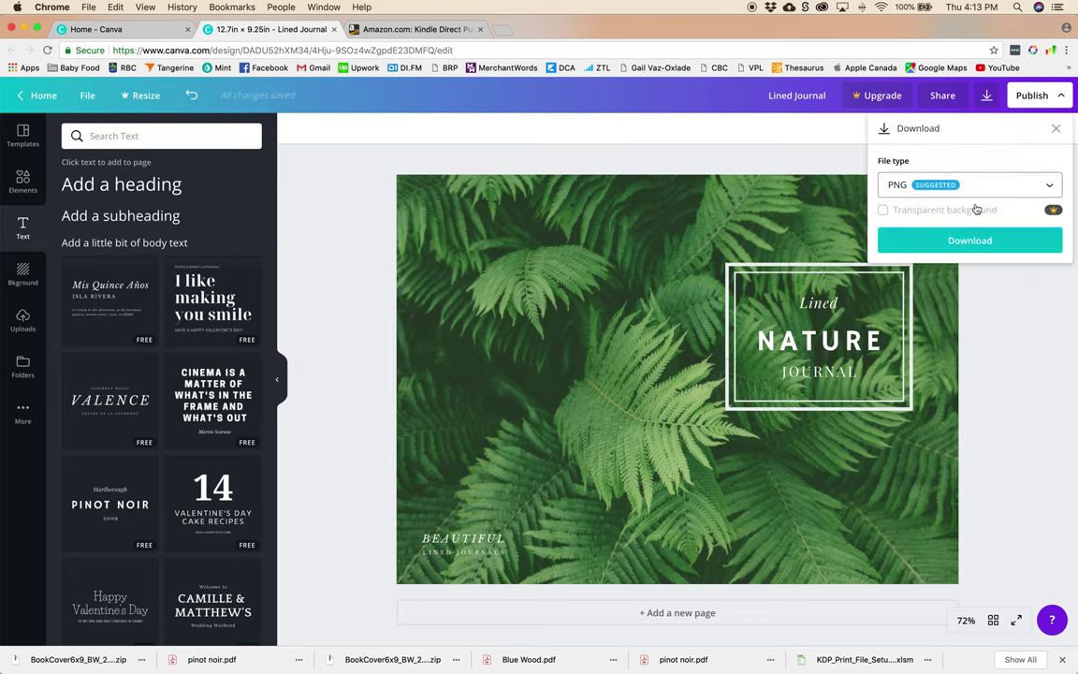
{"action": "left_click", "coordinate": [1048, 186]}
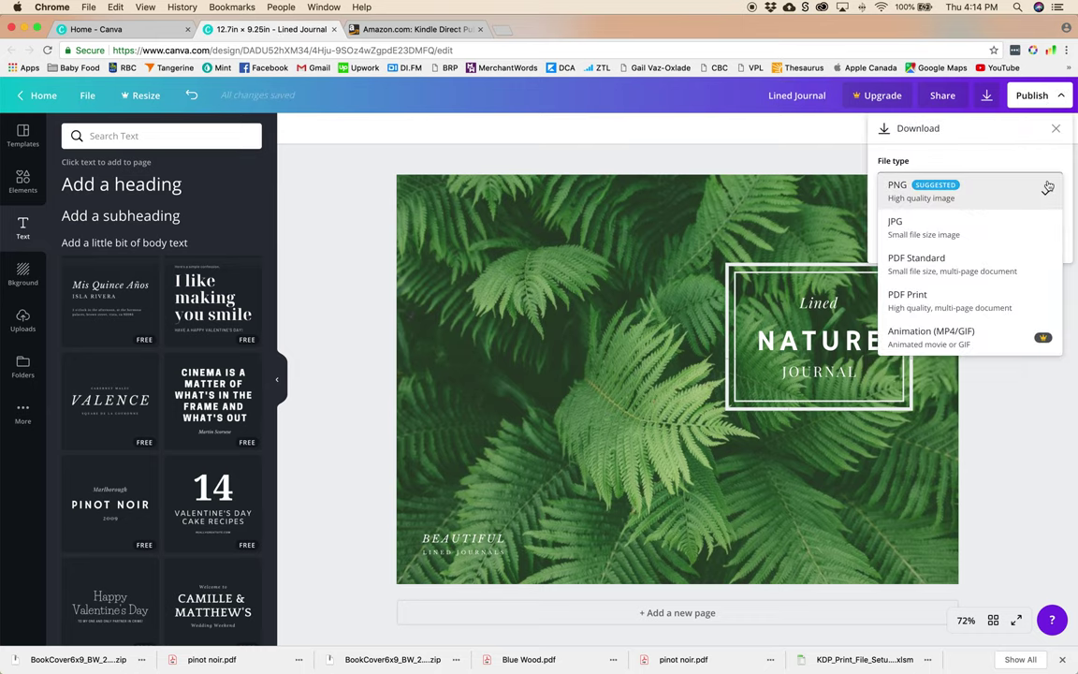
{"action": "left_click", "coordinate": [1038, 302]}
{"action": "left_click", "coordinate": [999, 241]}
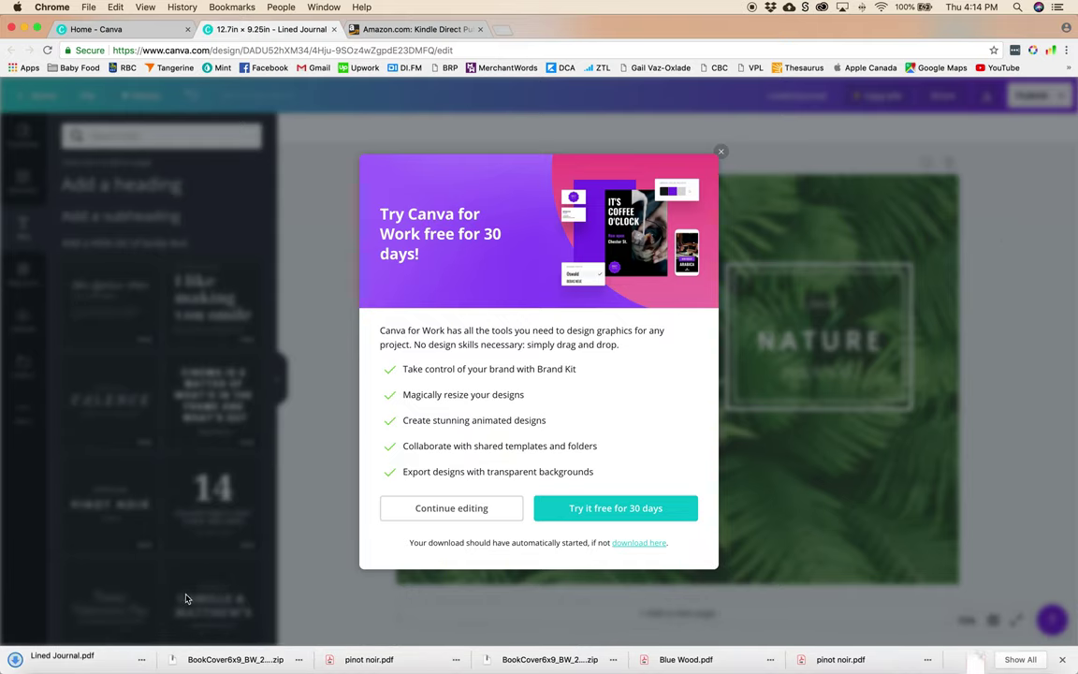
Open the downloaded Lined Journal.pdf from its folder
{"action": "left_click", "coordinate": [145, 660]}
{"action": "left_click", "coordinate": [175, 623]}
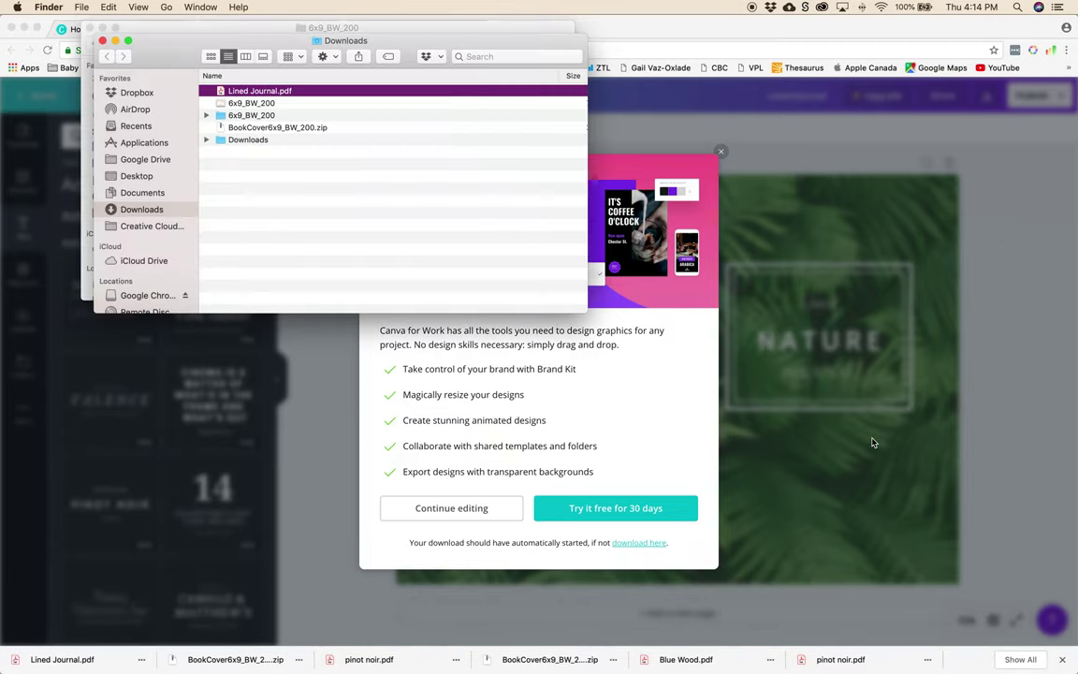
{"action": "double_click", "coordinate": [271, 90]}
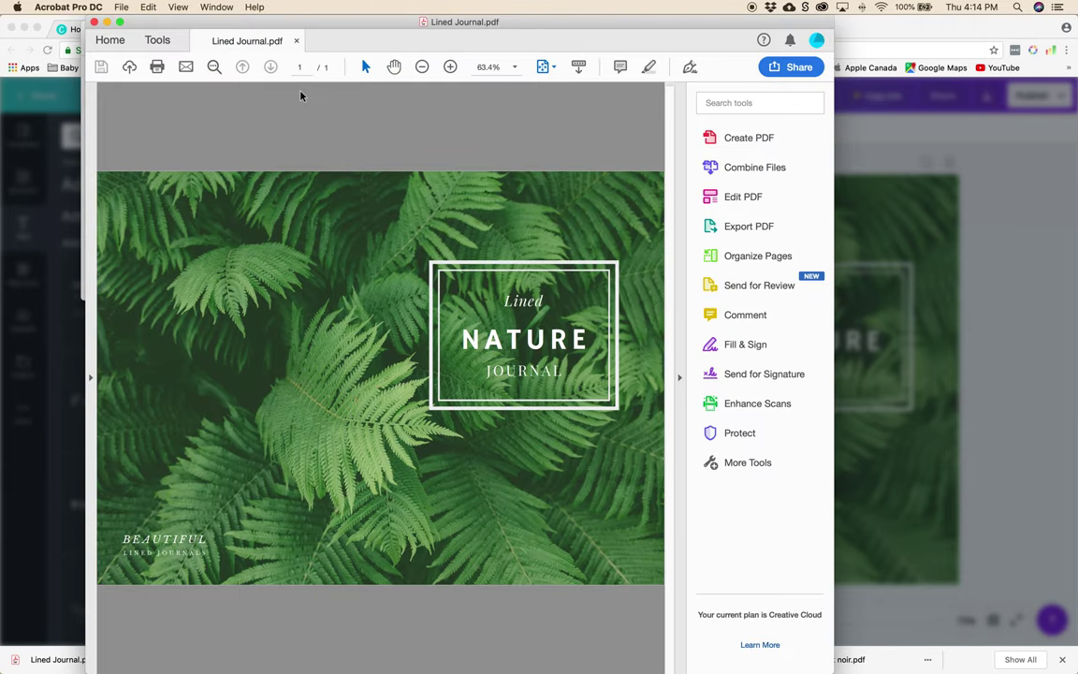
Move the Acrobat window to the left edge and widen it to enlarge the cover preview
{"action": "left_click_drag", "start_coordinate": [407, 13], "coordinate": [322, 13]}
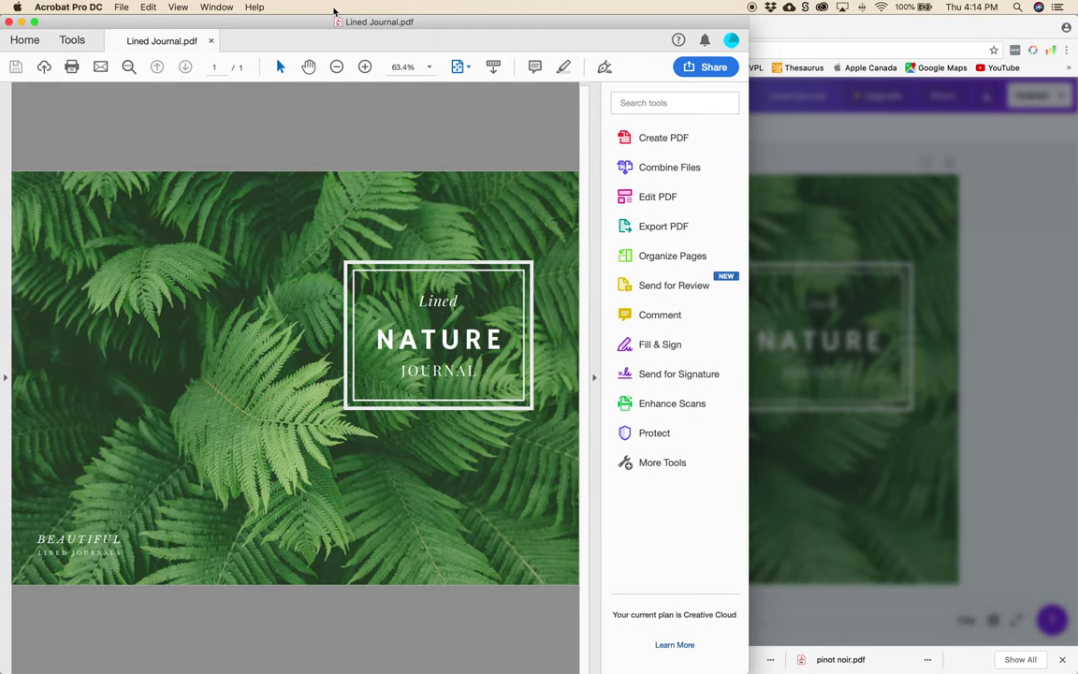
{"action": "left_click_drag", "start_coordinate": [749, 423], "coordinate": [962, 422]}
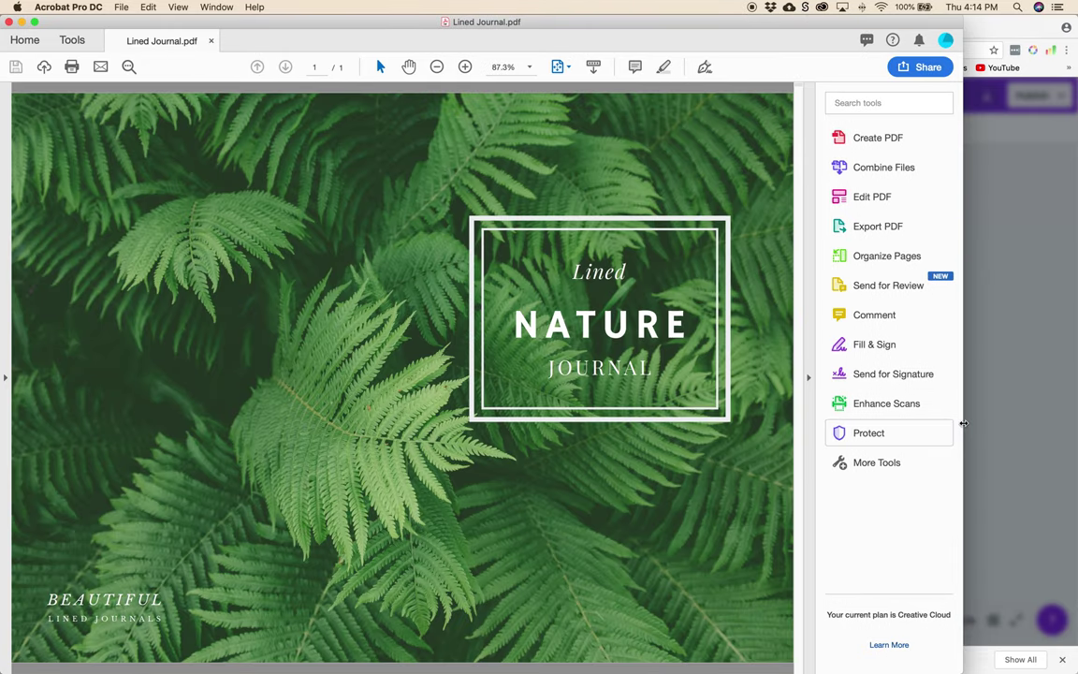